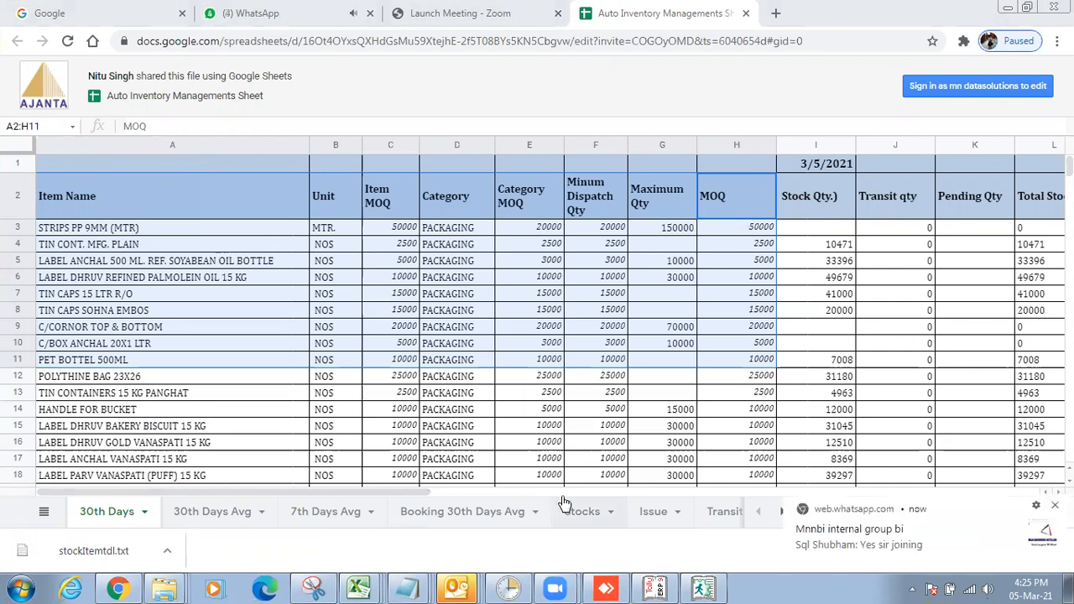
- Browse the 05-03-2021 folder and its parent ajanta folder on drive D in Windows Explorer
{"action": "left_click", "coordinate": [821, 538]}
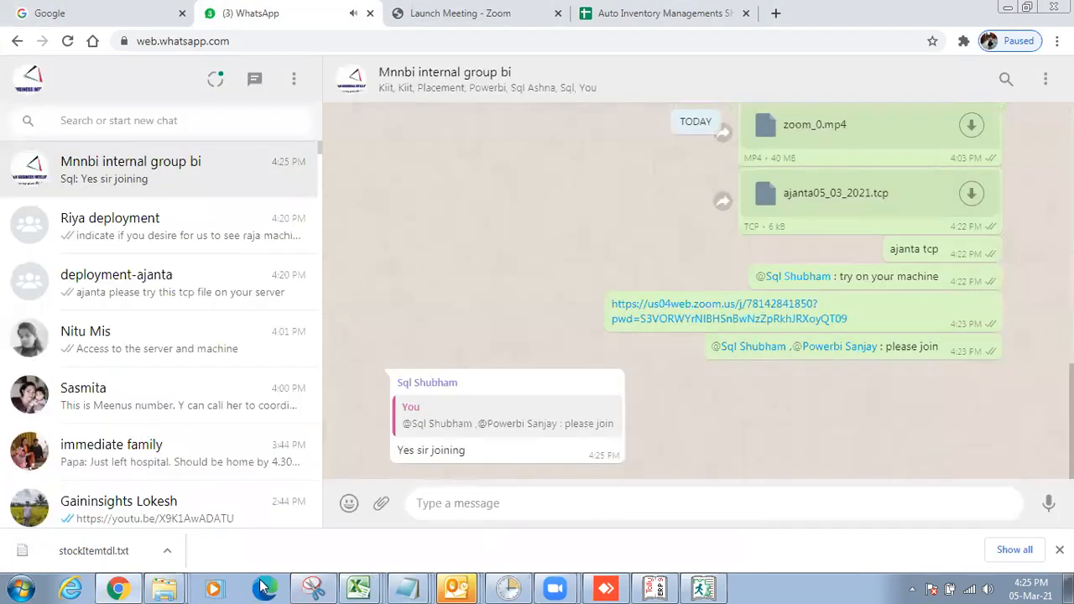
{"action": "right_click", "coordinate": [164, 589]}
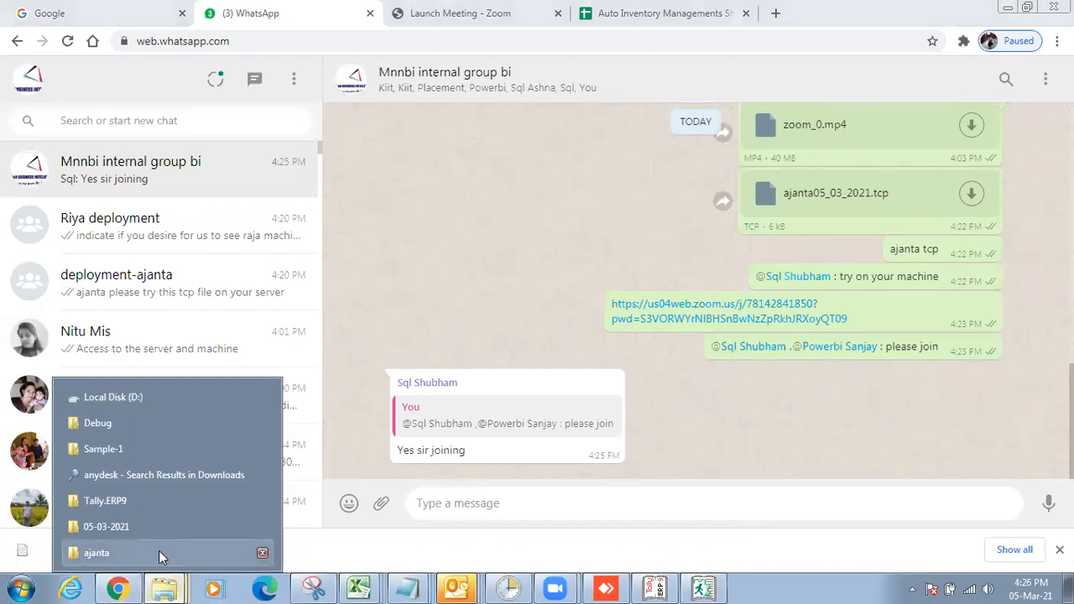
{"action": "left_click", "coordinate": [154, 526]}
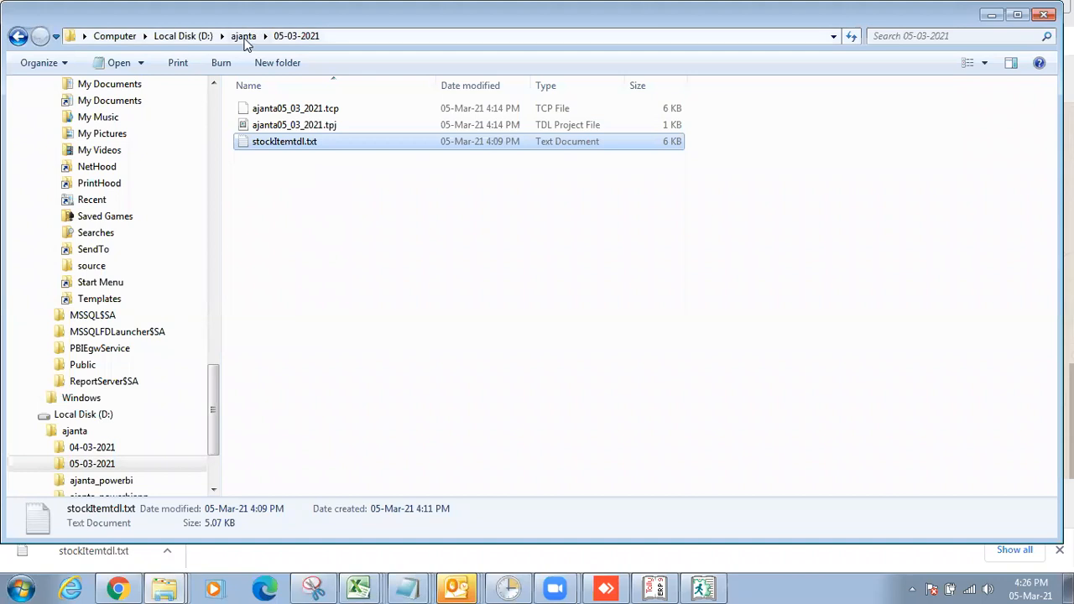
{"action": "left_click", "coordinate": [243, 35]}
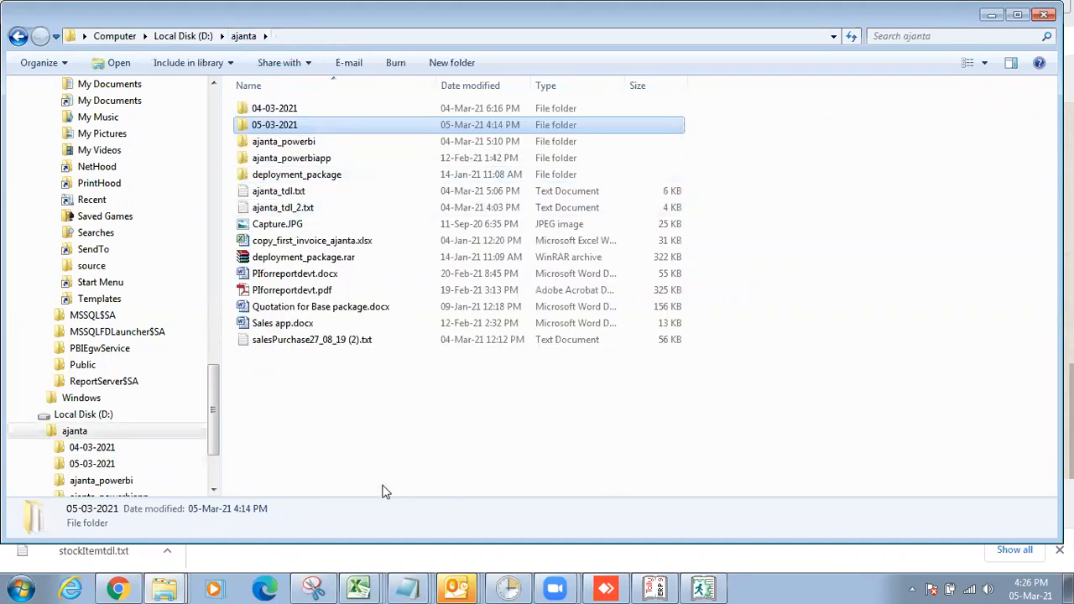
- Switch to Tally.ERP 9 and run the sTockitem_ajanta EXPORT from the AJanta reports
{"action": "left_click", "coordinate": [654, 587]}
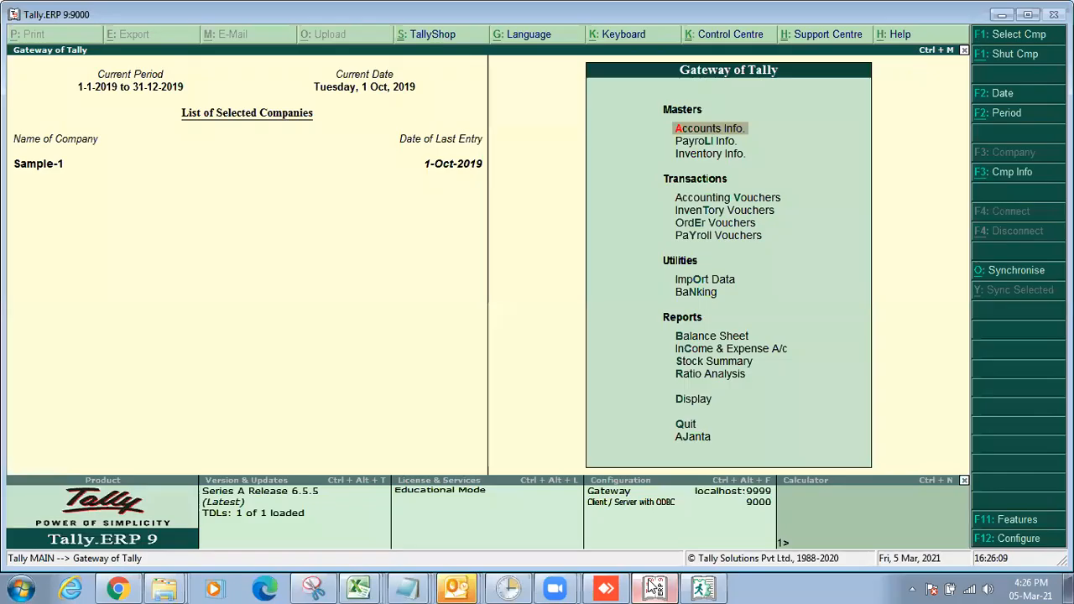
{"action": "left_click", "coordinate": [693, 438]}
{"action": "left_click", "coordinate": [693, 438]}
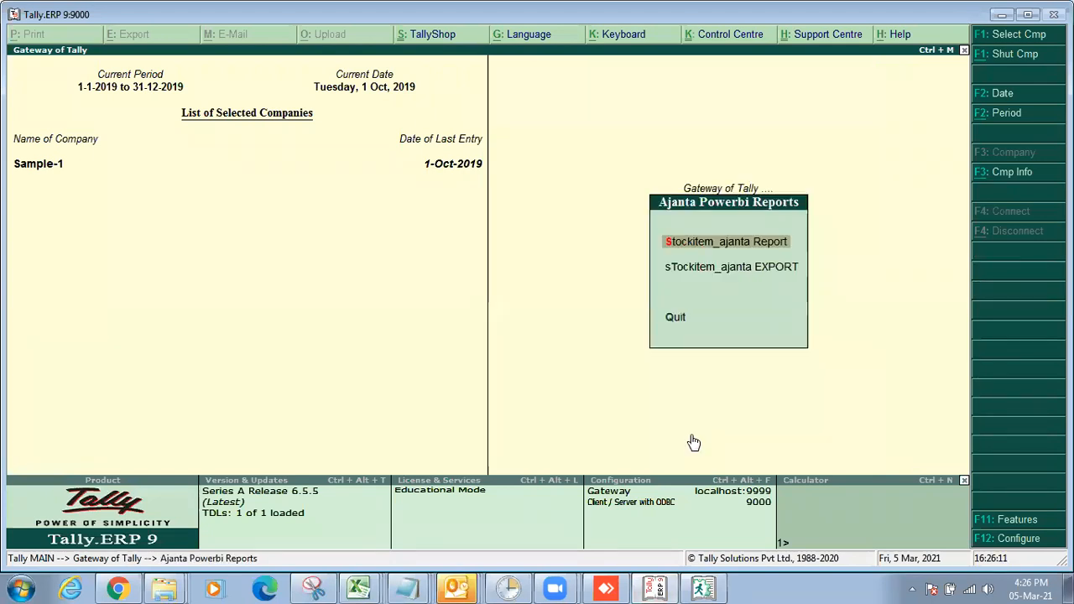
{"action": "left_click", "coordinate": [713, 266]}
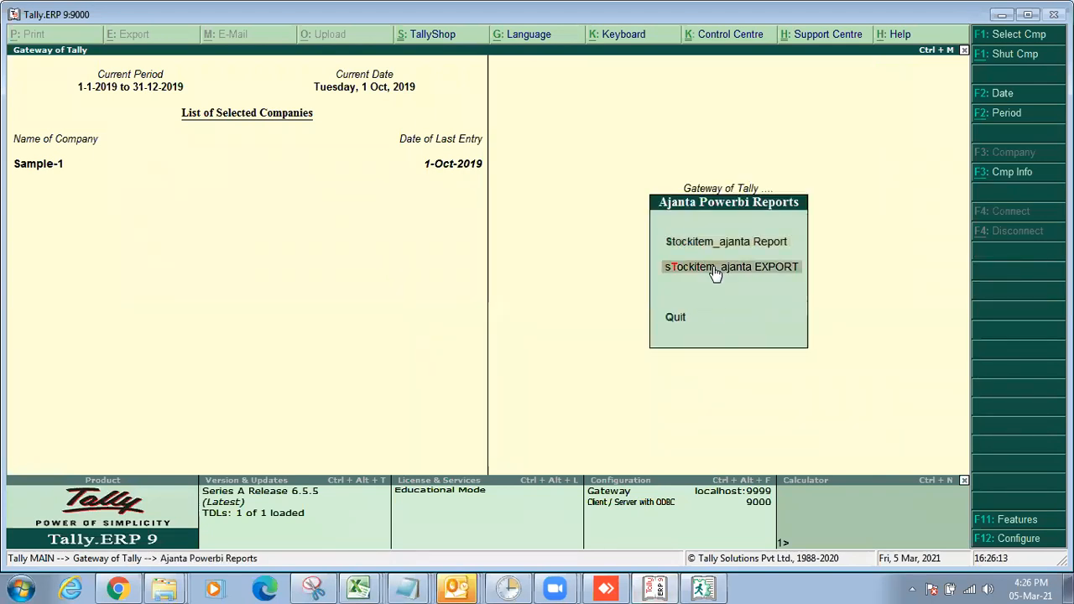
{"action": "left_click", "coordinate": [712, 267]}
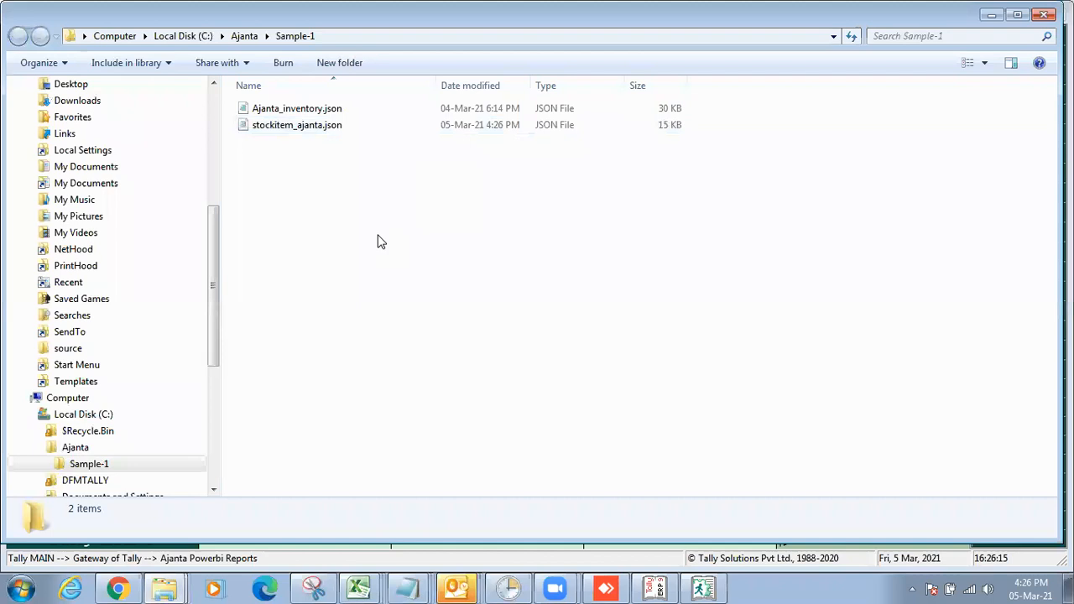
- View the exported stockitem_ajanta.json from C:\Ajanta\Sample-1 in Notepad and highlight the first item's name
{"action": "left_click", "coordinate": [358, 37]}
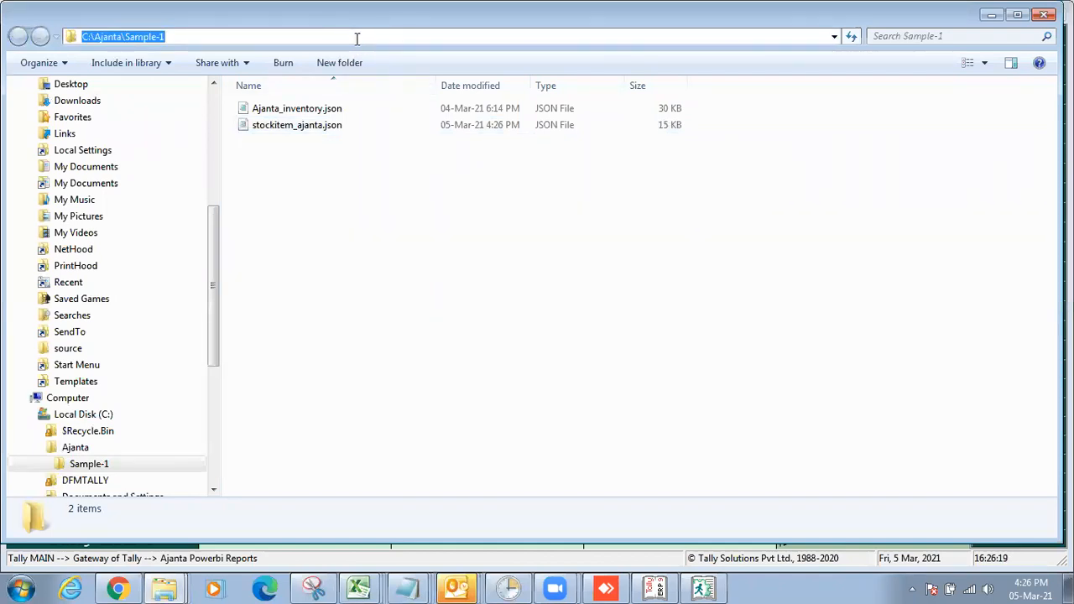
{"action": "left_click", "coordinate": [344, 127]}
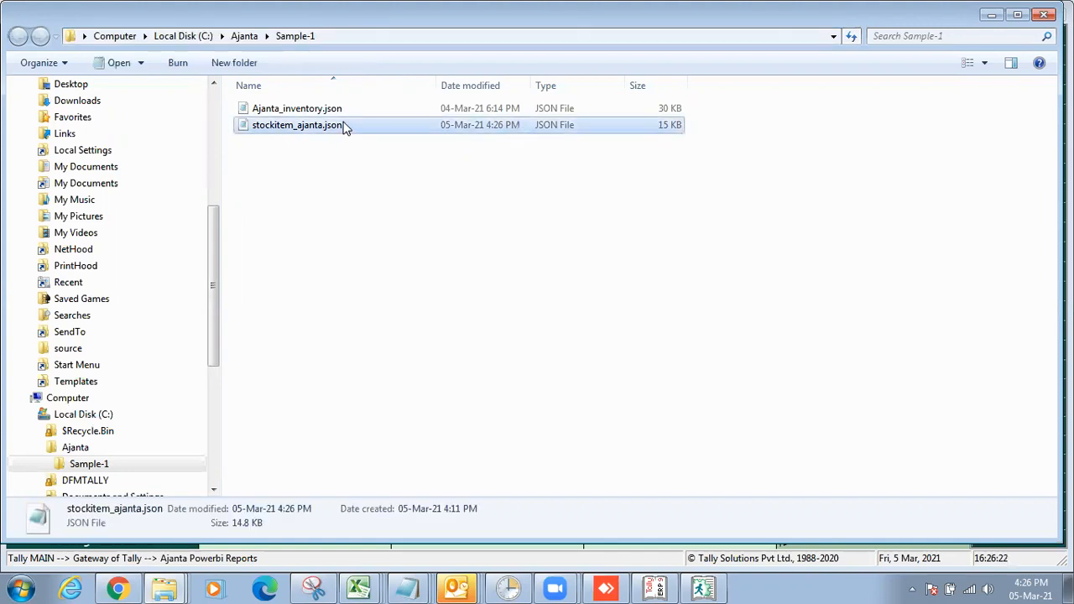
{"action": "right_click", "coordinate": [344, 127]}
{"action": "left_click", "coordinate": [352, 130]}
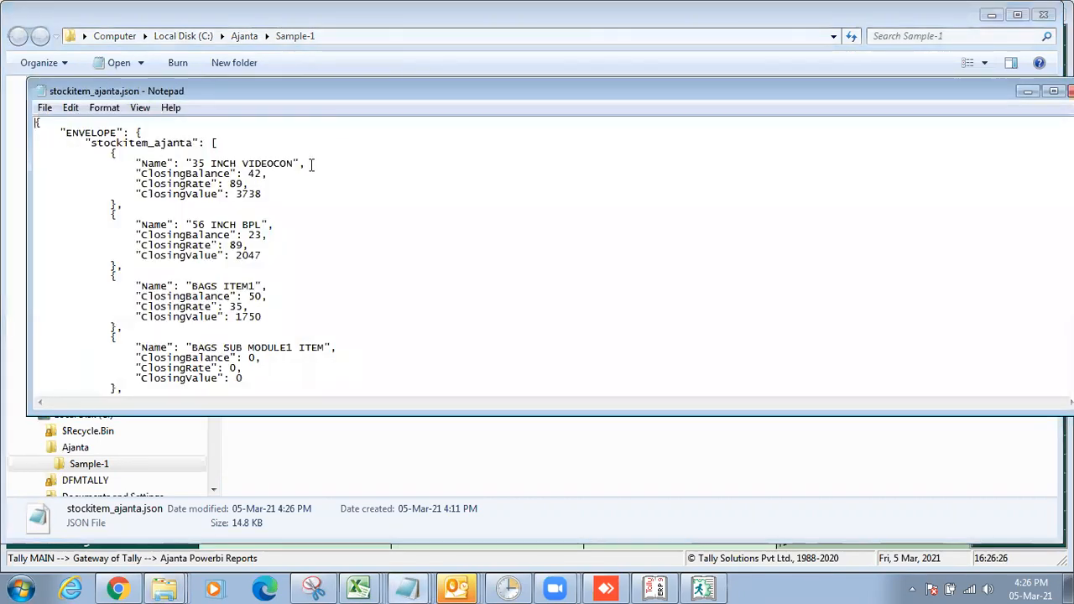
{"action": "left_click_drag", "start_coordinate": [294, 163], "coordinate": [192, 163]}
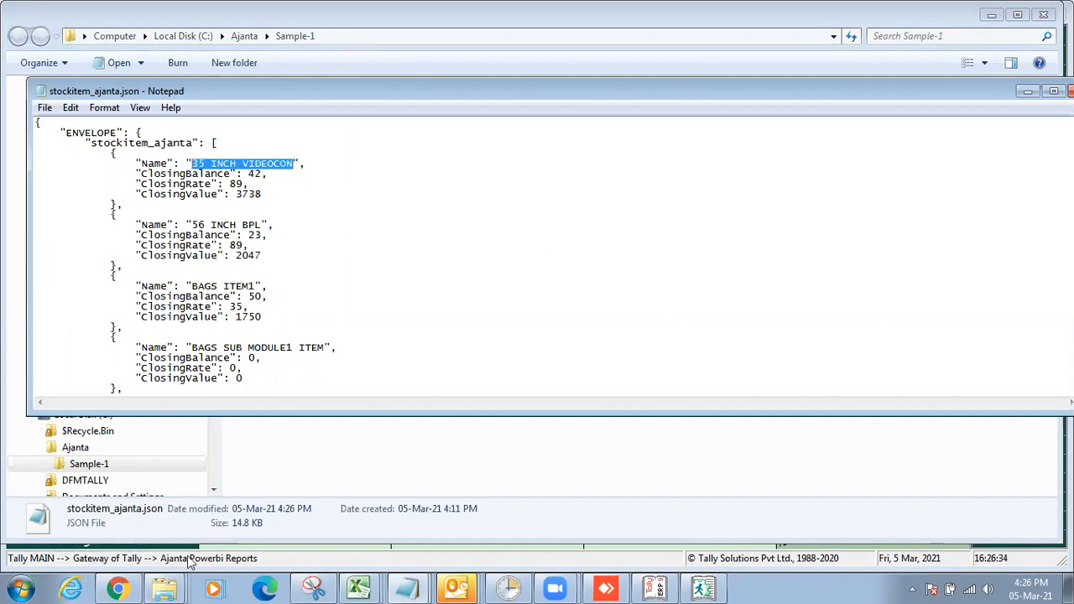
- Switch to the Auto Inventory Managements Sheet in Chrome and review the first item's name, unit, Item MOQ and category
{"action": "left_click", "coordinate": [118, 589]}
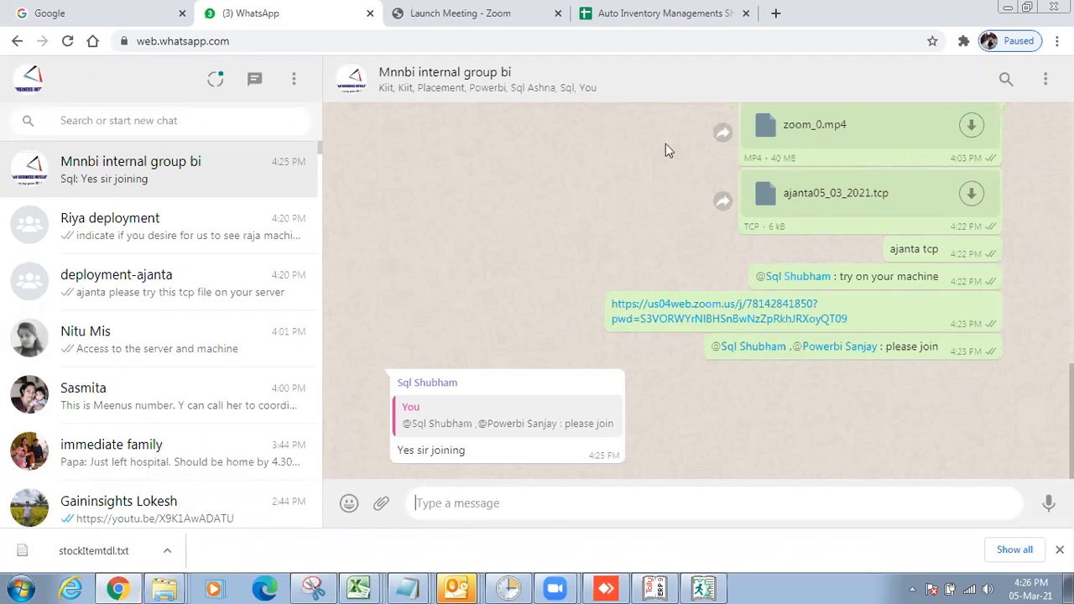
{"action": "left_click", "coordinate": [642, 22]}
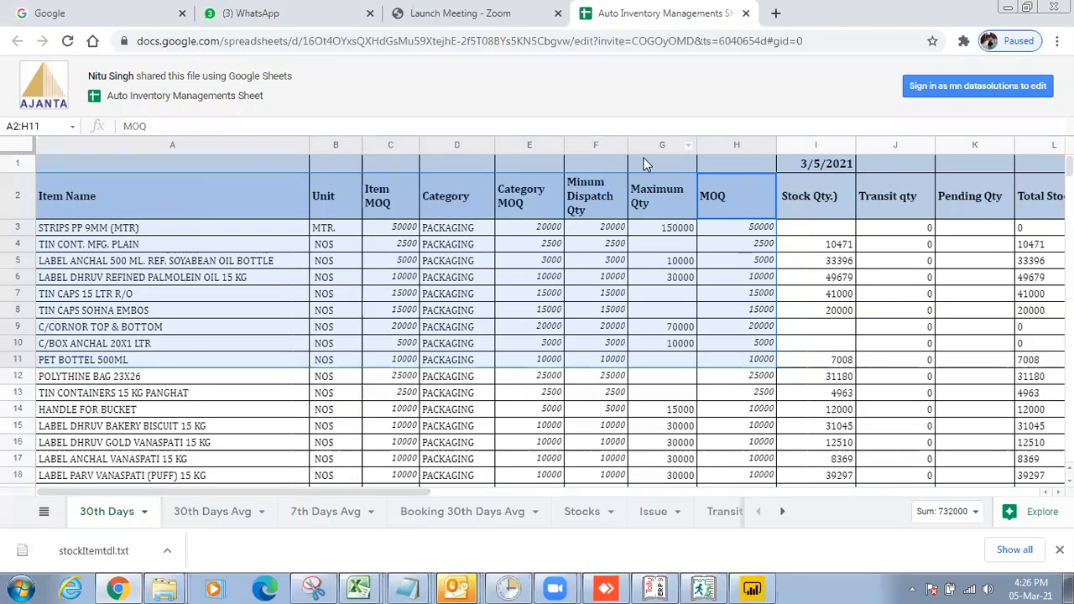
{"action": "left_click", "coordinate": [214, 234]}
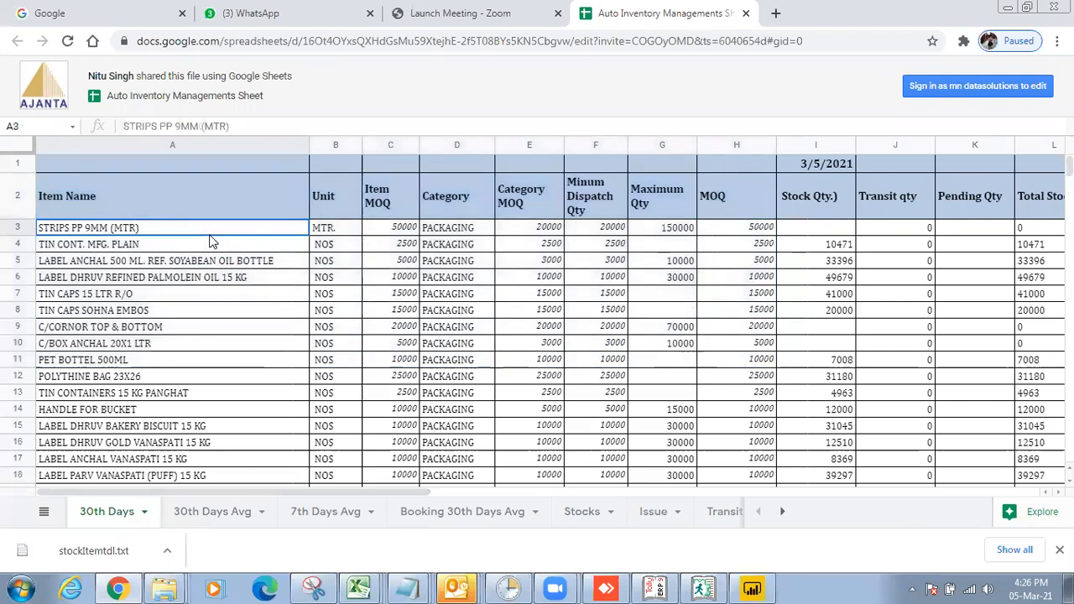
{"action": "left_click", "coordinate": [336, 236]}
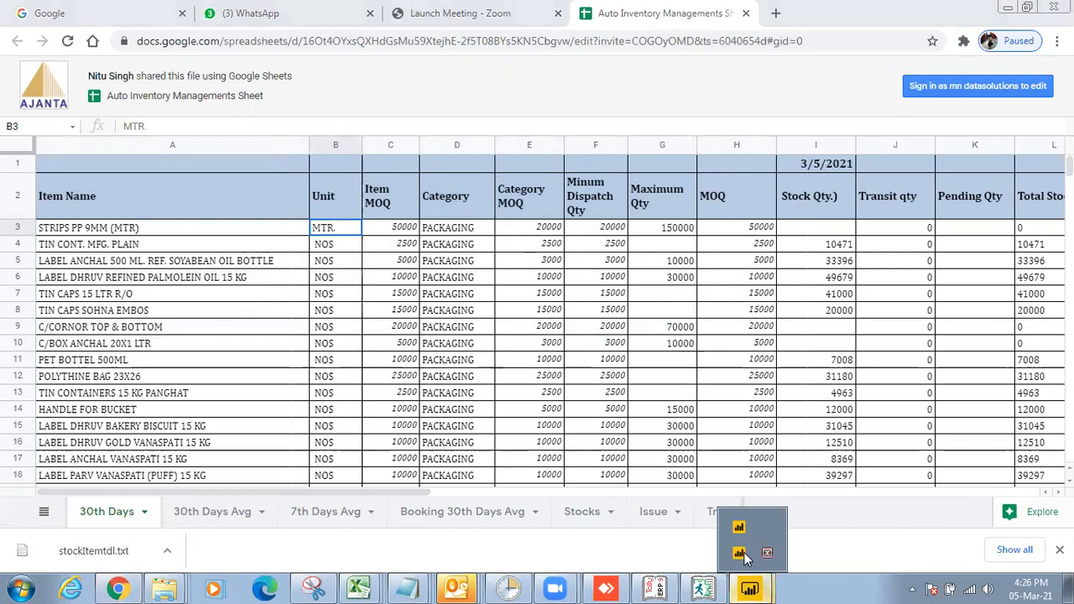
{"action": "left_click", "coordinate": [744, 552]}
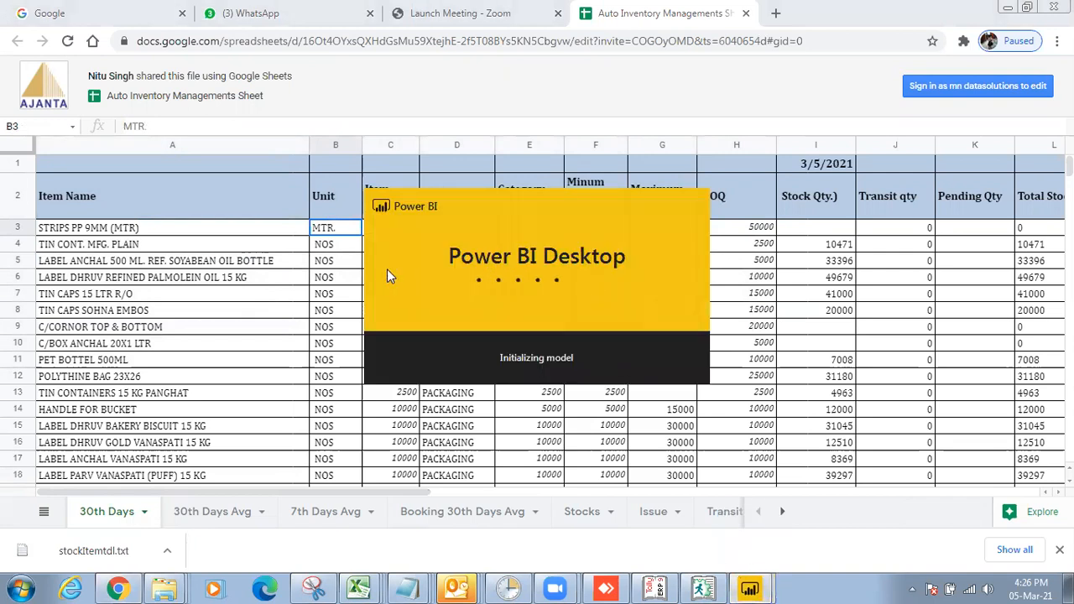
{"action": "left_click", "coordinate": [335, 232]}
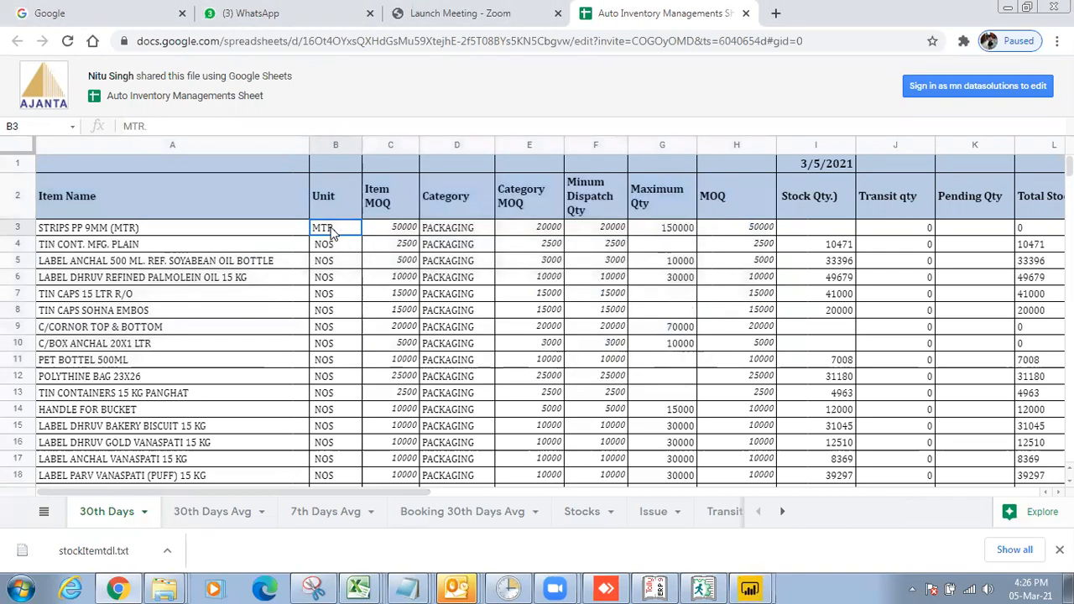
{"action": "left_click", "coordinate": [388, 231]}
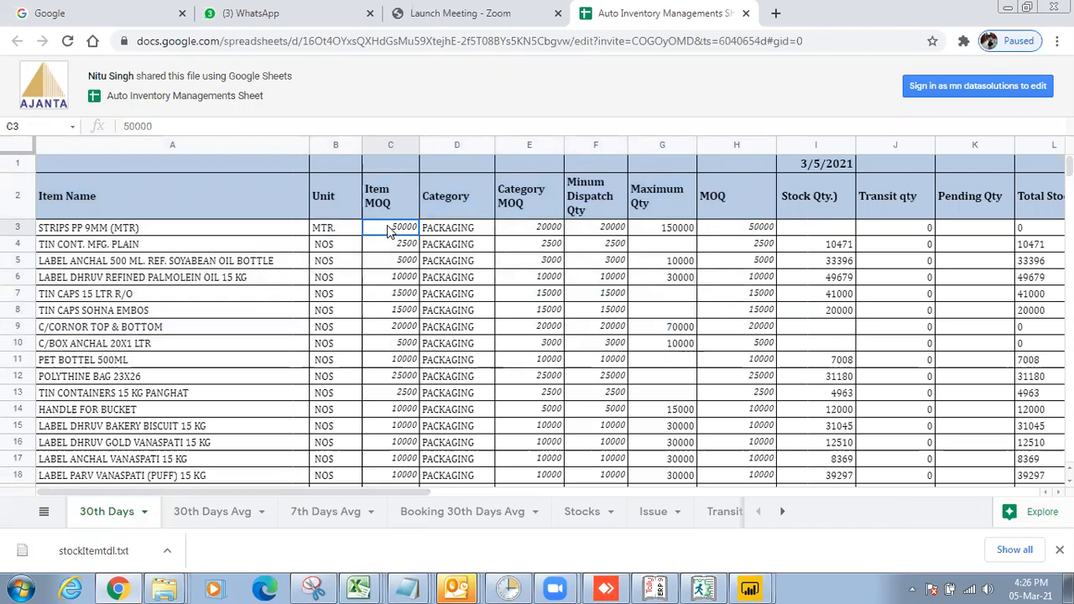
{"action": "left_click", "coordinate": [440, 234]}
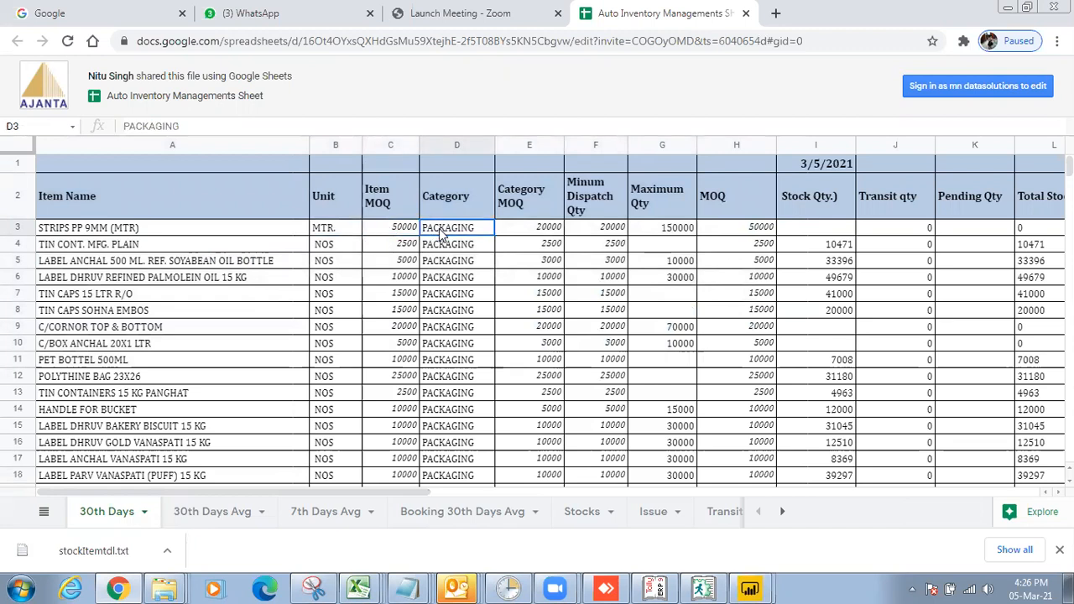
- Recheck the exported JSON in Notepad and examine the inventory sheet's Stock Qty. column and item details in A3:H8
{"action": "left_click", "coordinate": [749, 587]}
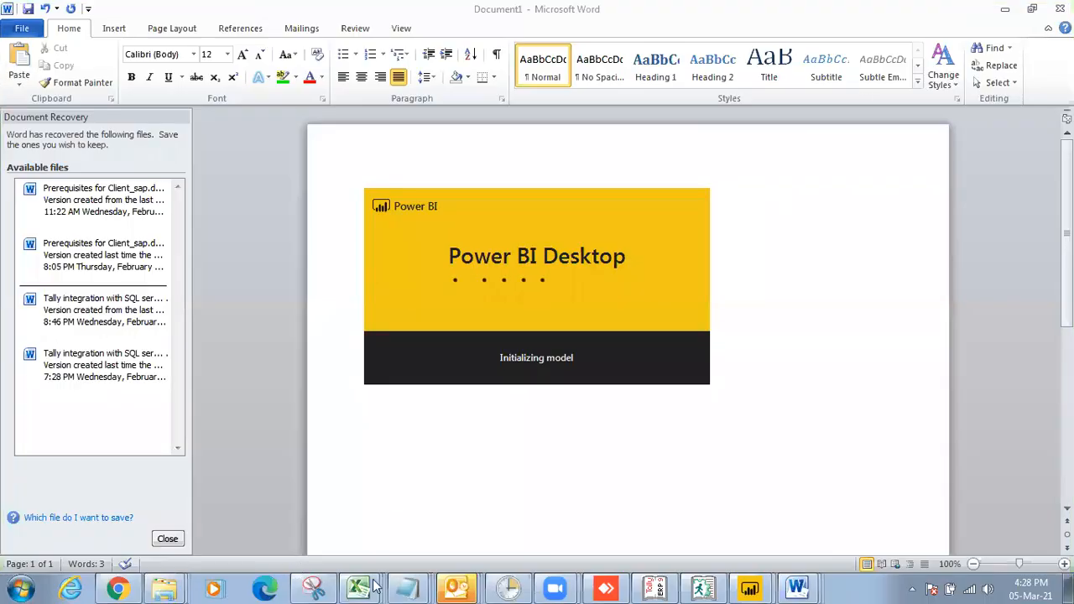
{"action": "left_click", "coordinate": [401, 512]}
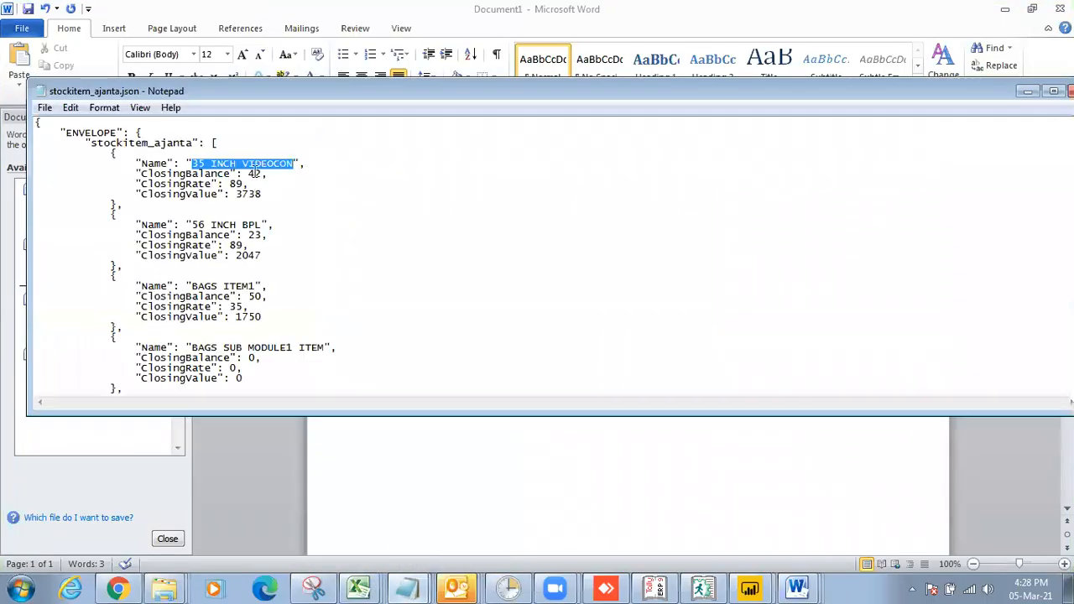
{"action": "left_click", "coordinate": [126, 589]}
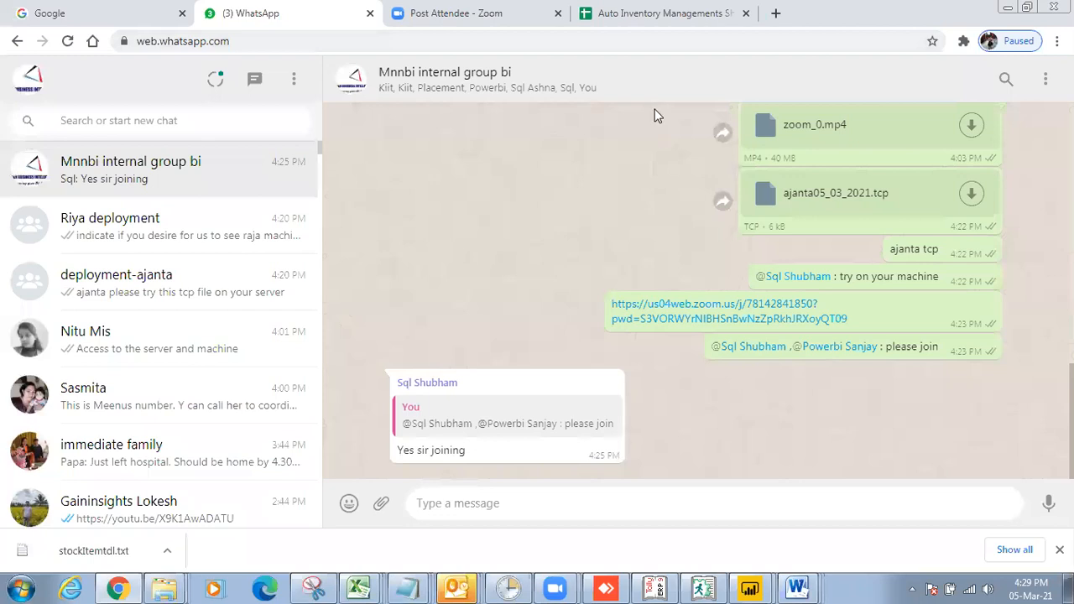
{"action": "left_click", "coordinate": [656, 24]}
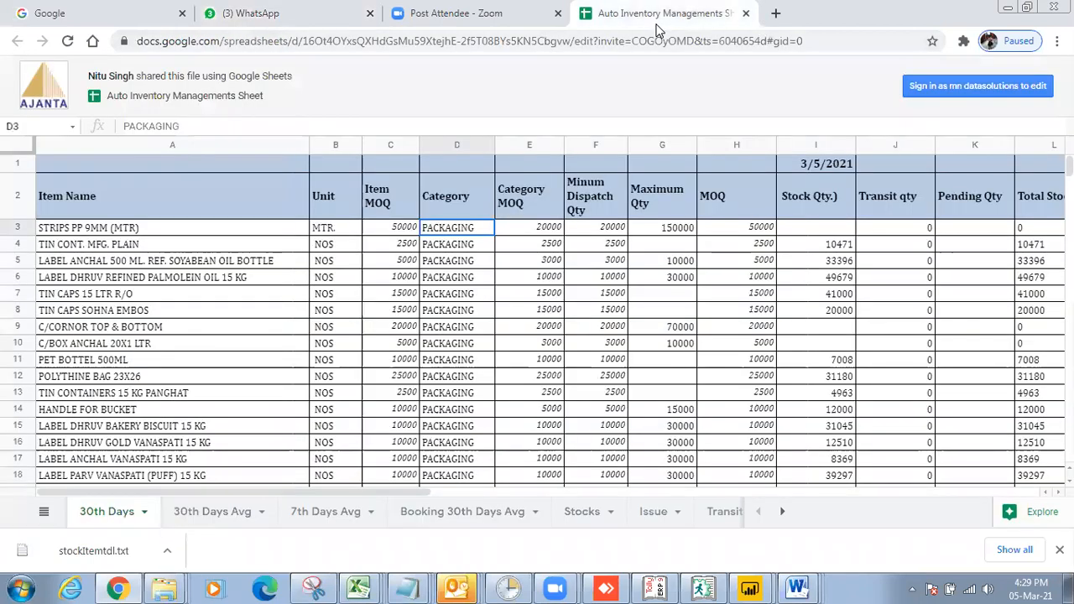
{"action": "left_click", "coordinate": [155, 230]}
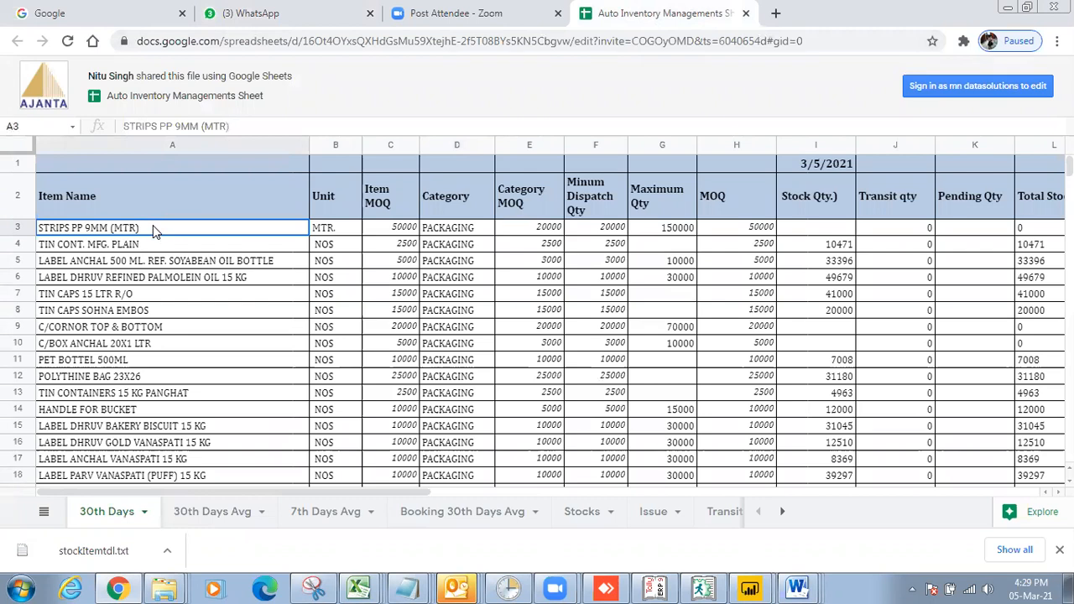
{"action": "left_click", "coordinate": [820, 232]}
{"action": "left_click_drag", "start_coordinate": [830, 245], "coordinate": [829, 309]}
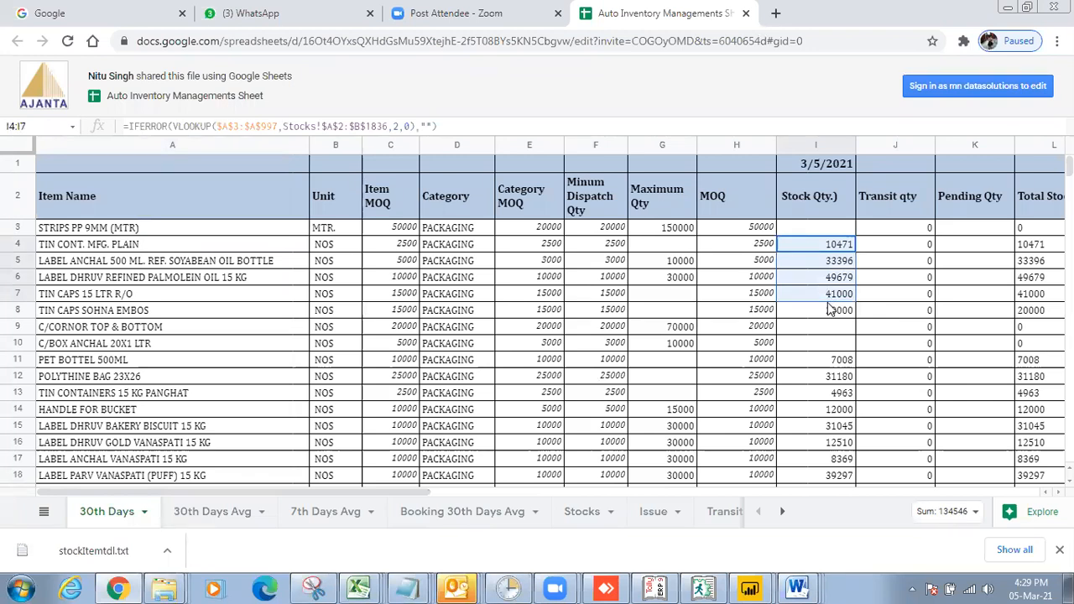
{"action": "left_click_drag", "start_coordinate": [825, 216], "coordinate": [824, 315]}
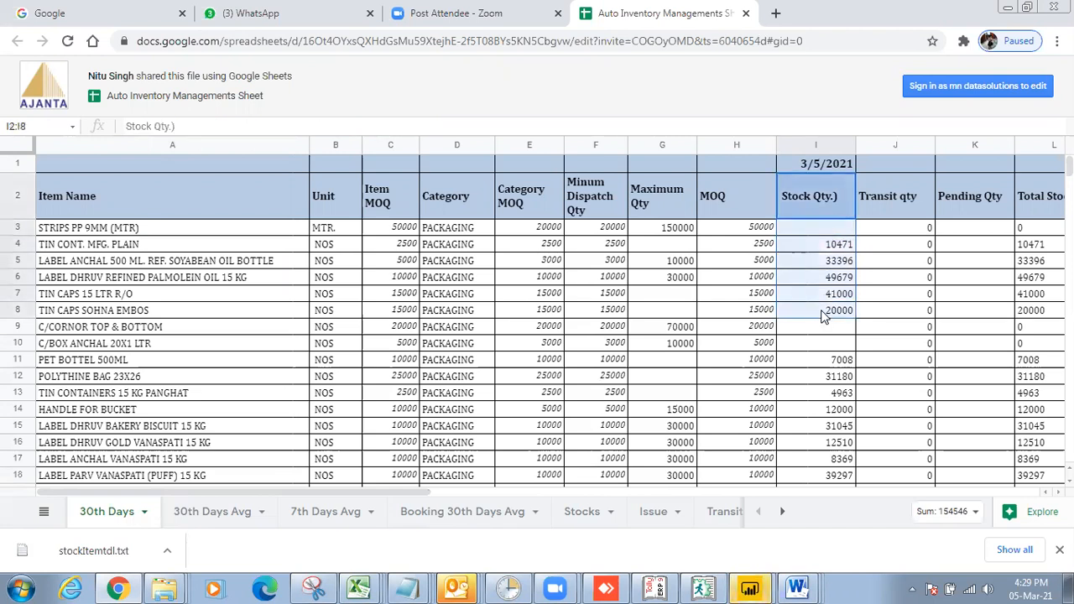
{"action": "left_click", "coordinate": [101, 218]}
{"action": "left_click_drag", "start_coordinate": [102, 228], "coordinate": [742, 311]}
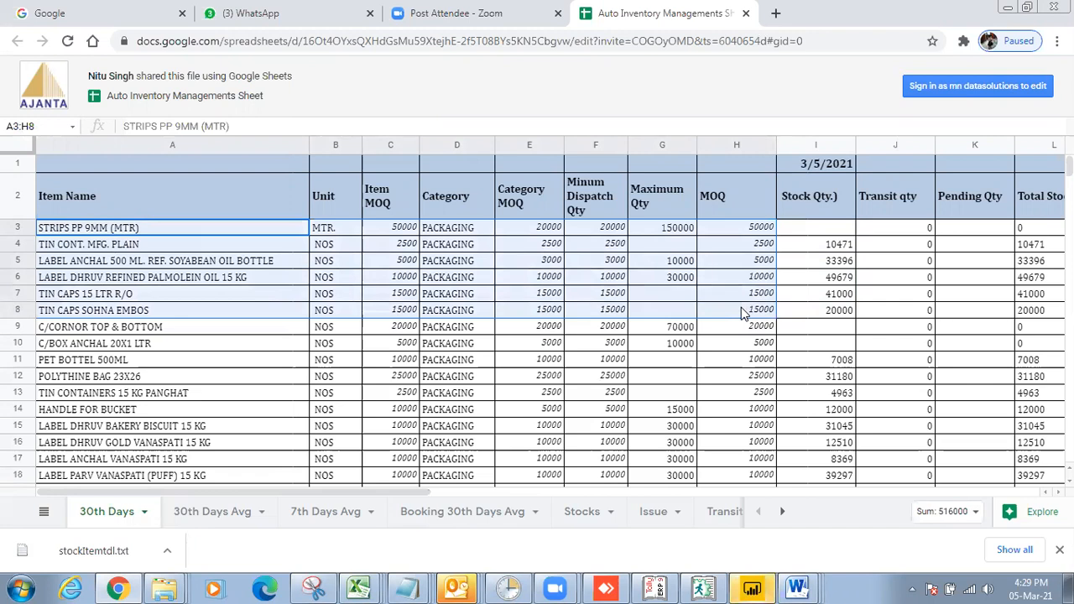
- Switch to Power BI Desktop, dismiss the start screen and start a manually entered data table
{"action": "left_click", "coordinate": [753, 587]}
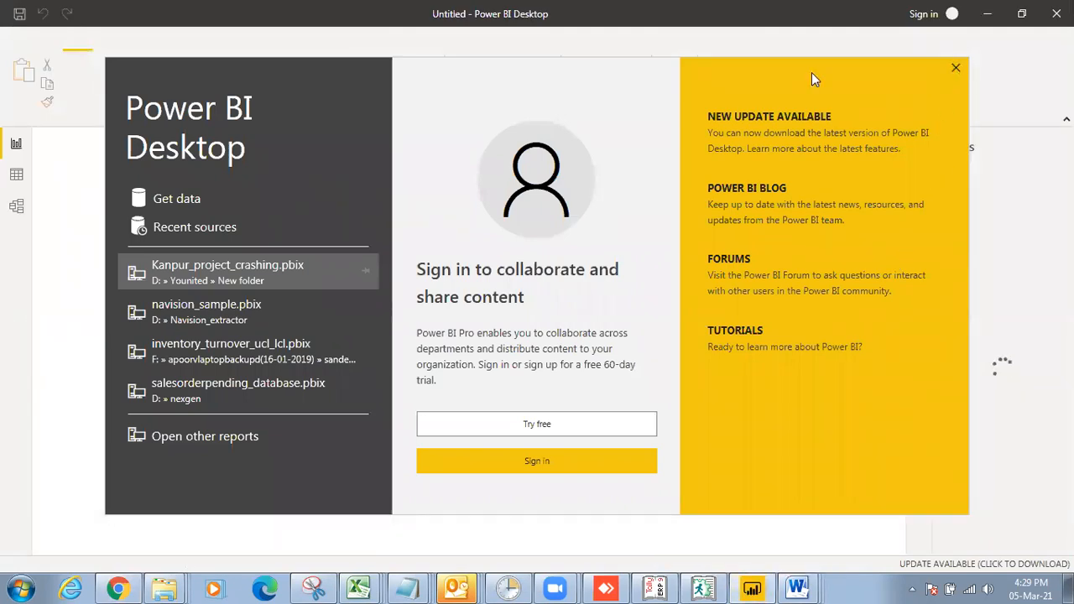
{"action": "key", "text": "Escape"}
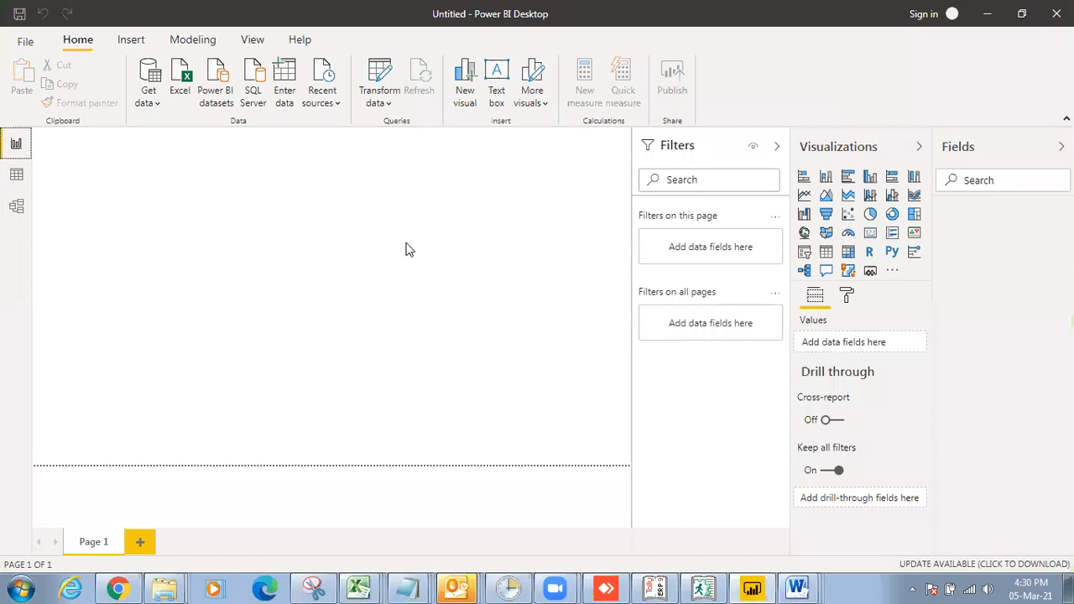
{"action": "left_click", "coordinate": [377, 106]}
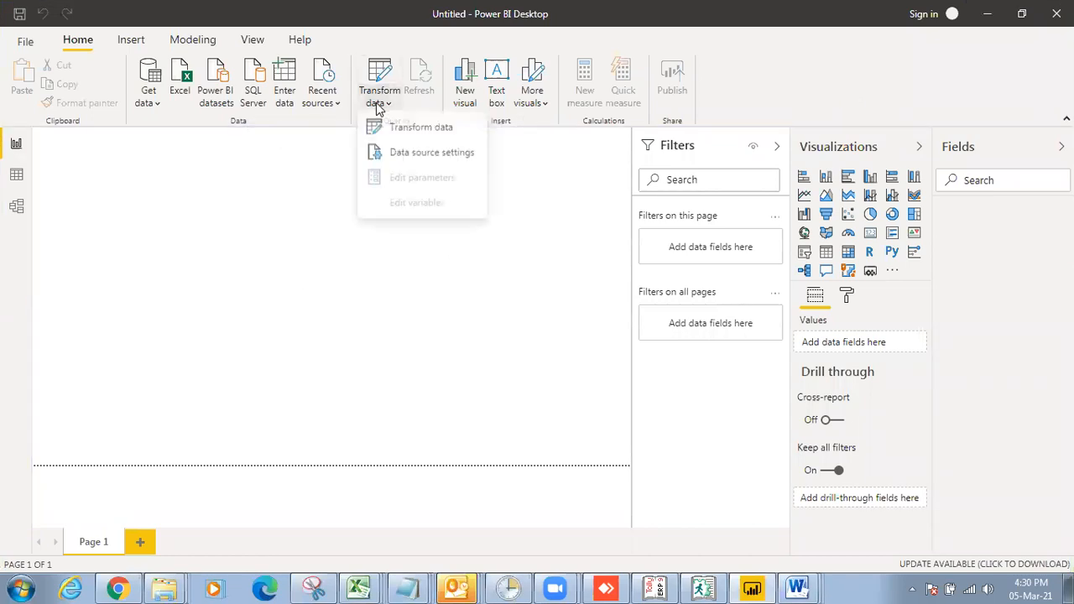
{"action": "left_click", "coordinate": [225, 305]}
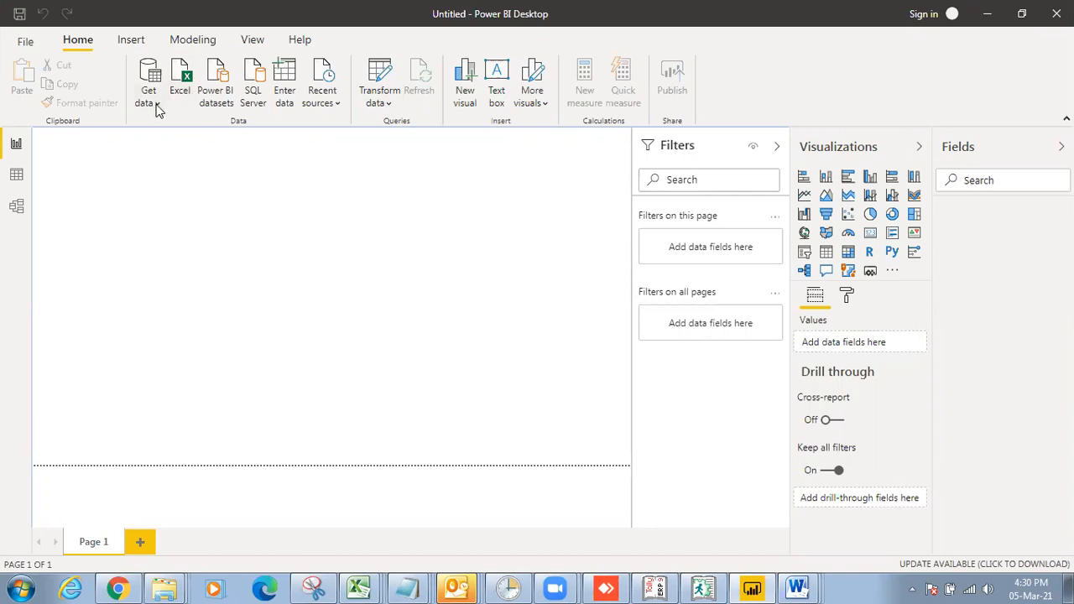
{"action": "left_click", "coordinate": [281, 94]}
- Return to the inventory sheet in Chrome and check the Item Name and Item MOQ column headings
{"action": "left_click", "coordinate": [120, 588]}
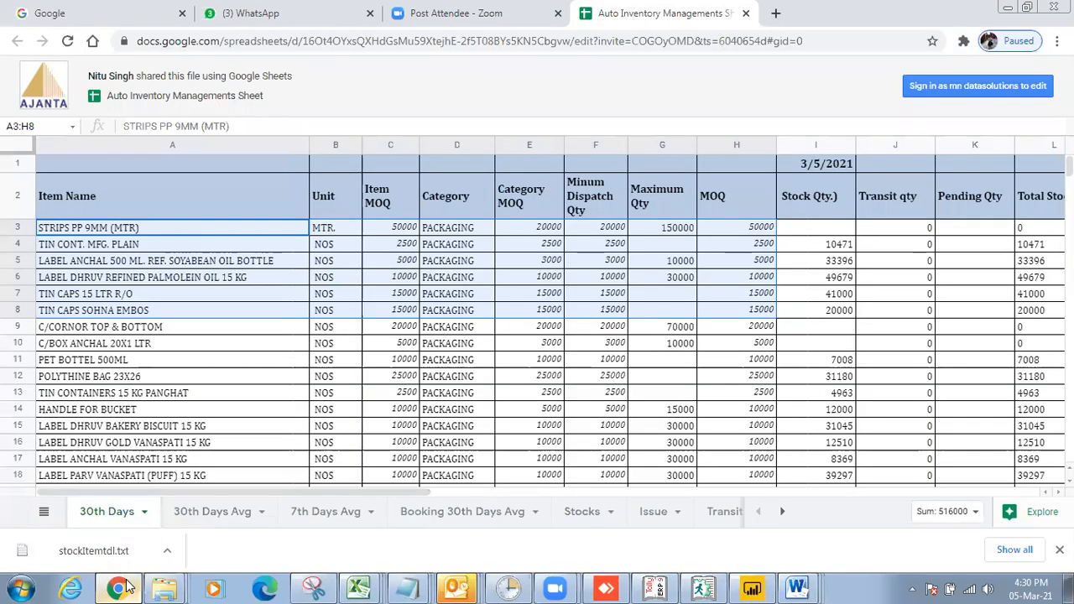
{"action": "left_click", "coordinate": [107, 180]}
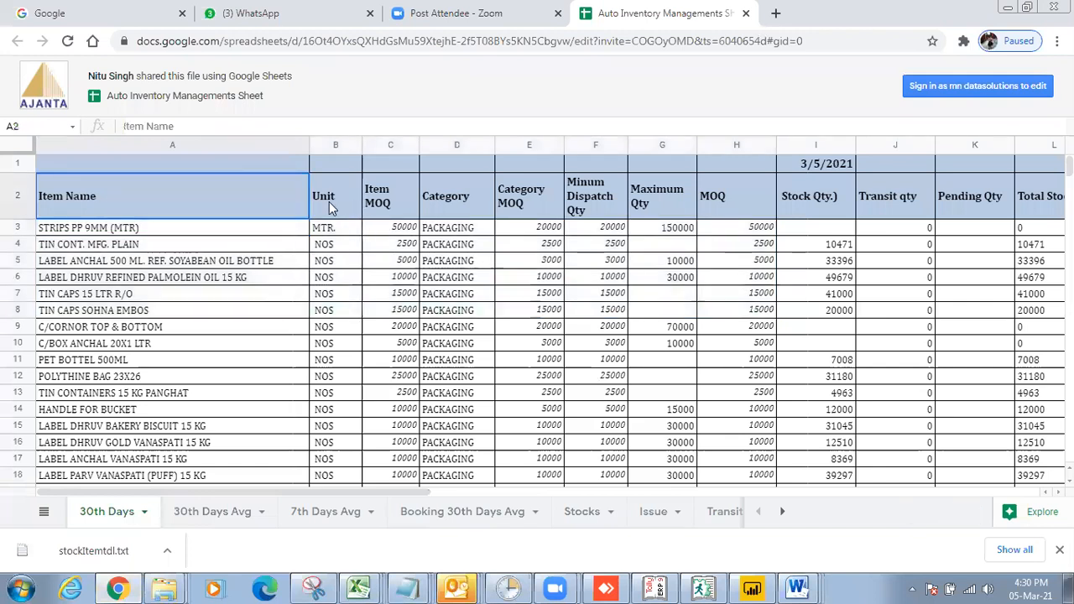
{"action": "left_click", "coordinate": [388, 198]}
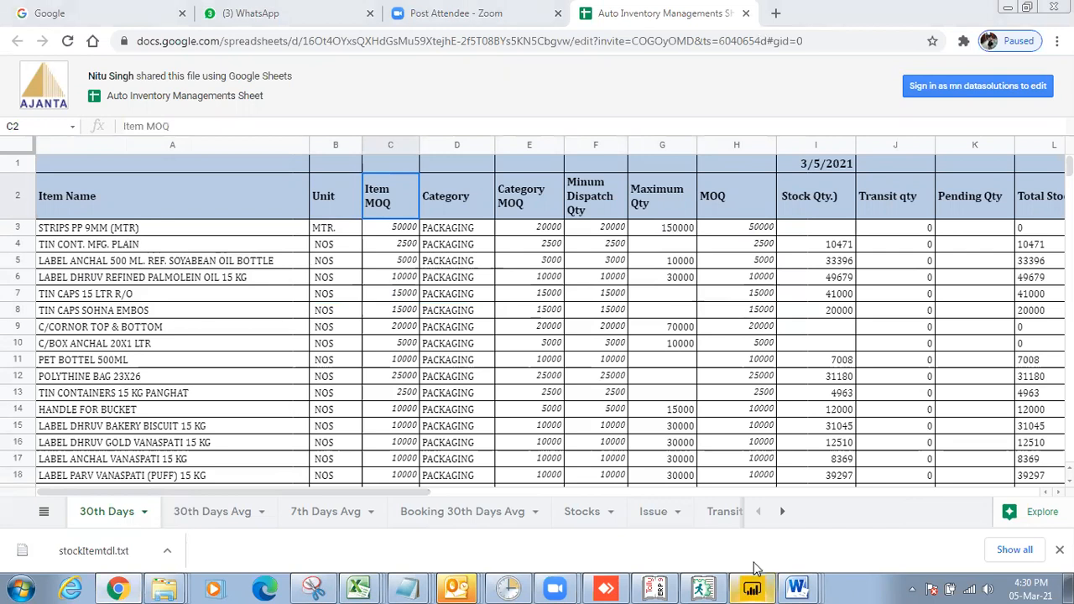
- Switch to Power BI Desktop and name the new table's first two columns ItemName and Unit
{"action": "left_click", "coordinate": [1008, 14]}
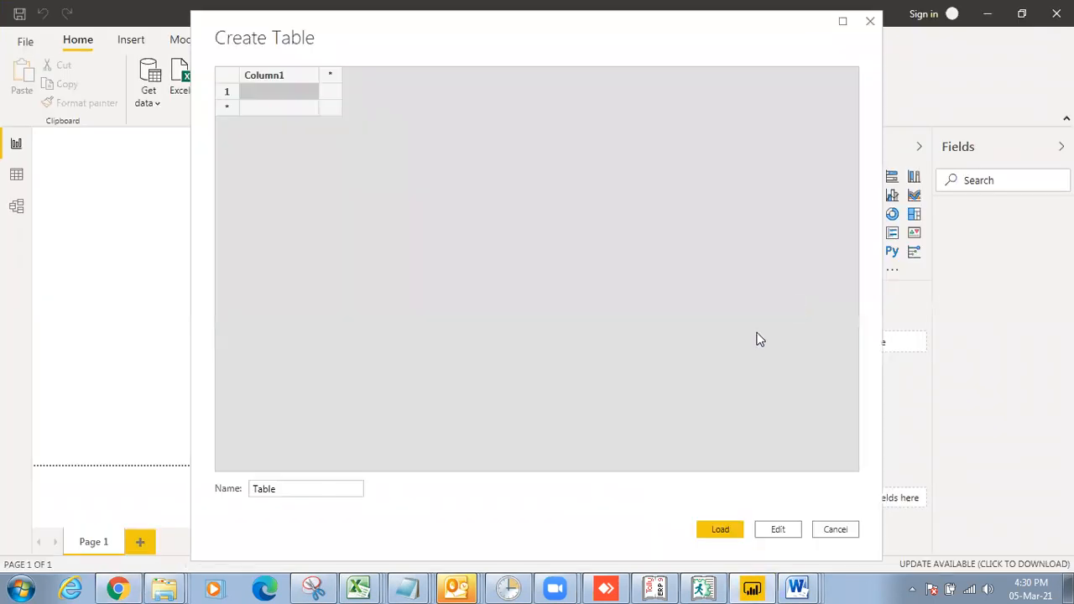
{"action": "left_click", "coordinate": [301, 77]}
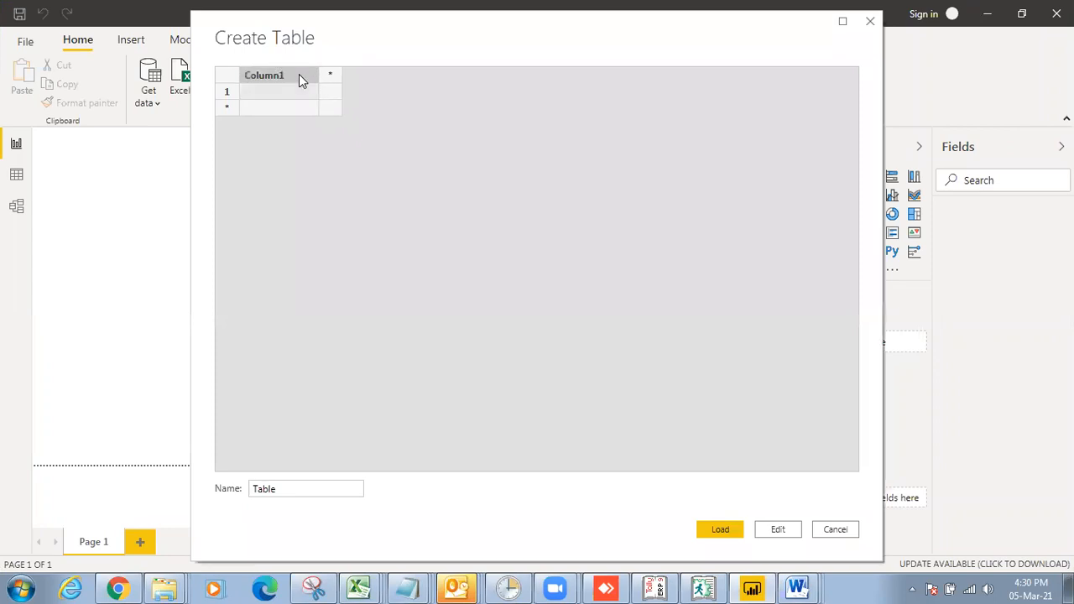
{"action": "type", "text": "Itema"}
{"action": "key", "text": "BackSpace"}
{"action": "type", "text": "Name"}
{"action": "left_click", "coordinate": [329, 76]}
{"action": "type", "text": "Unit"}
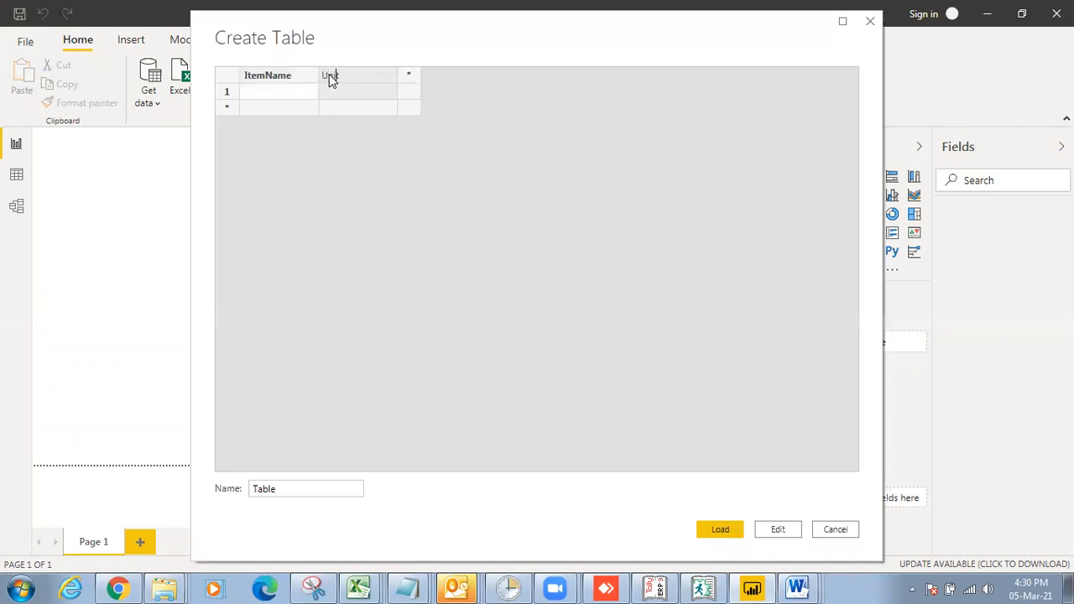
- Add ItemMOQ and Category columns to the table
{"action": "left_click", "coordinate": [409, 77]}
{"action": "type", "text": "ItemMOQ"}
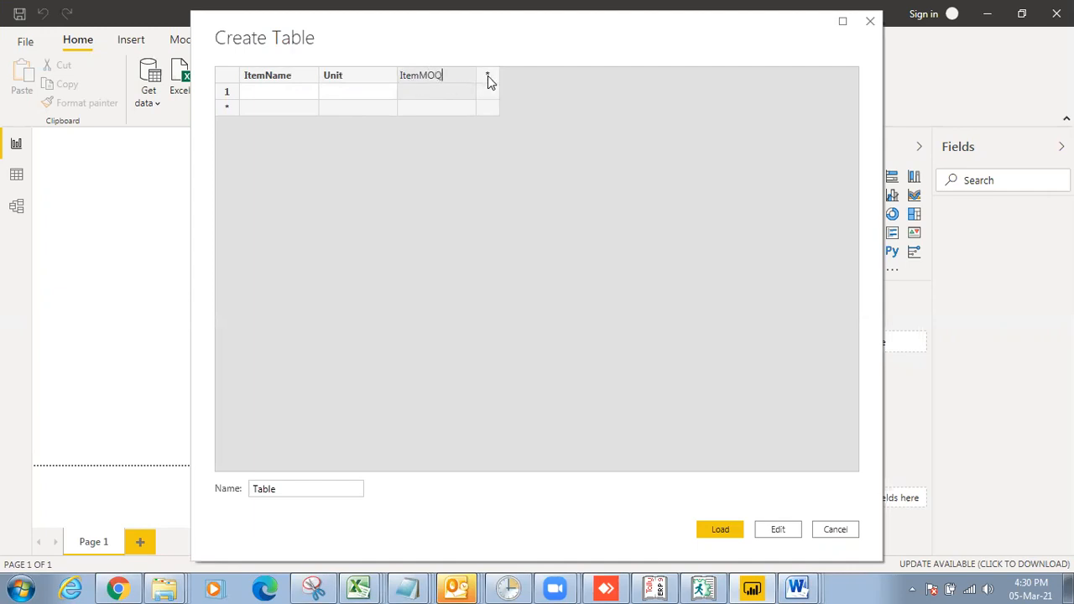
{"action": "left_click", "coordinate": [488, 75]}
{"action": "type", "text": "Category"}
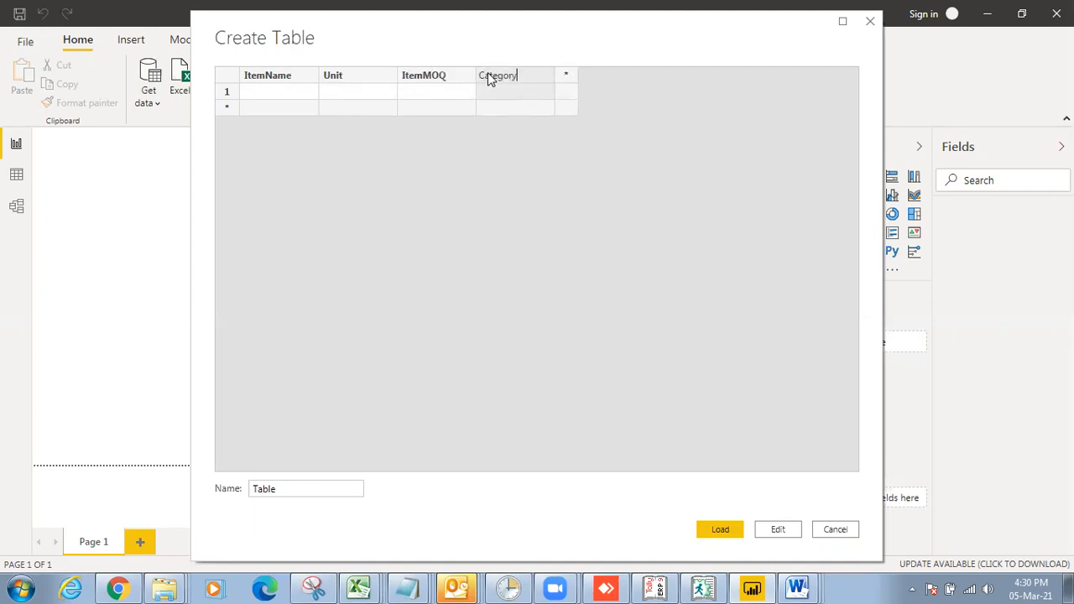
- Add a fifth column, check the inventory sheet in Chrome for its heading, and name it Category MOQ in Power BI Desktop
{"action": "left_click", "coordinate": [564, 76]}
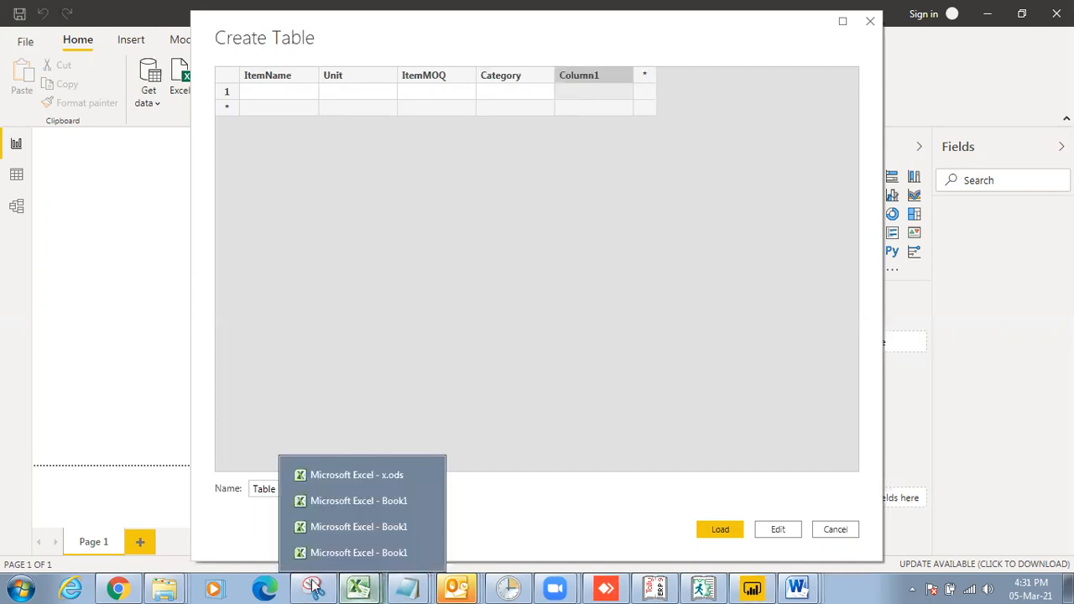
{"action": "left_click", "coordinate": [116, 587]}
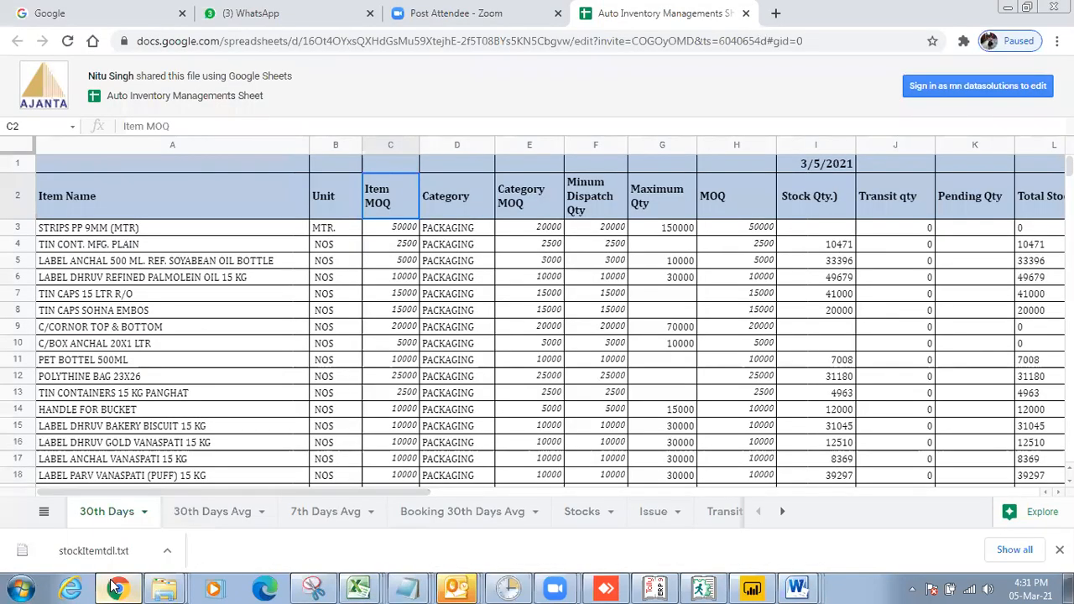
{"action": "left_click", "coordinate": [751, 586]}
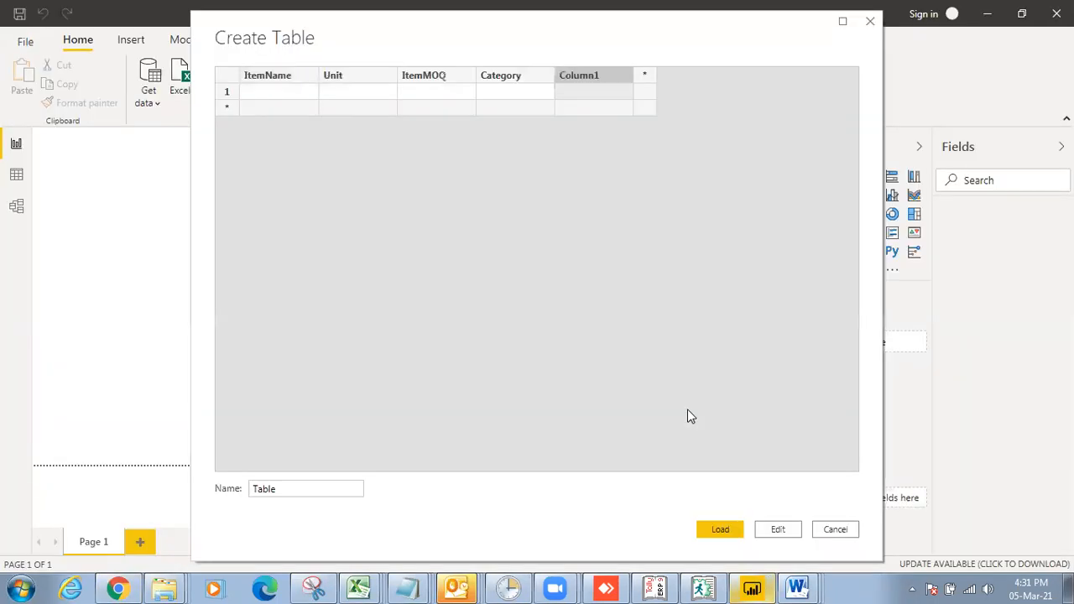
{"action": "double_click", "coordinate": [592, 76]}
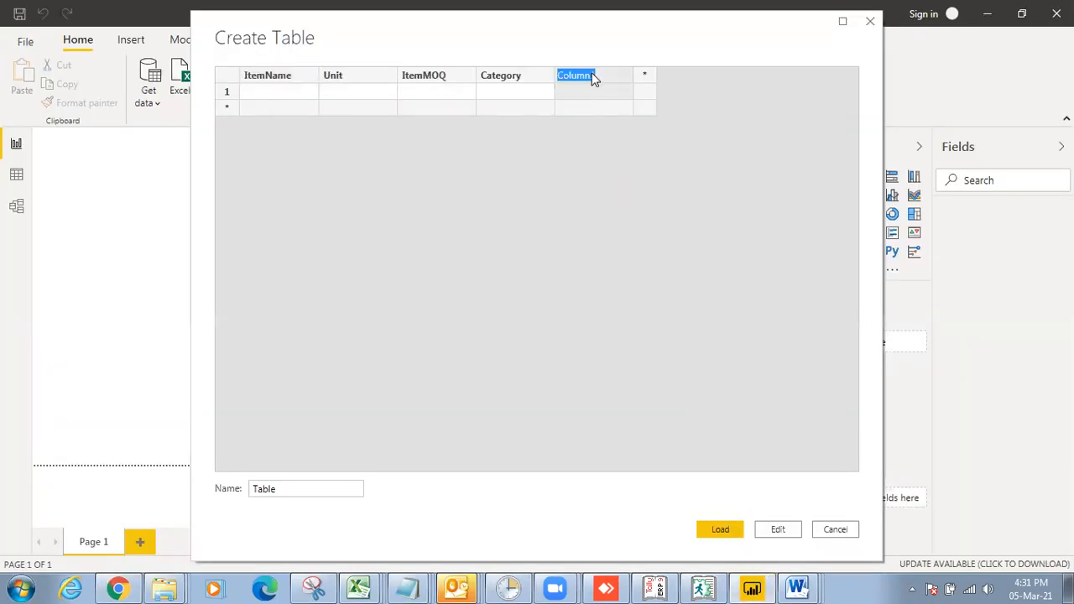
{"action": "type", "text": "Category MOQ"}
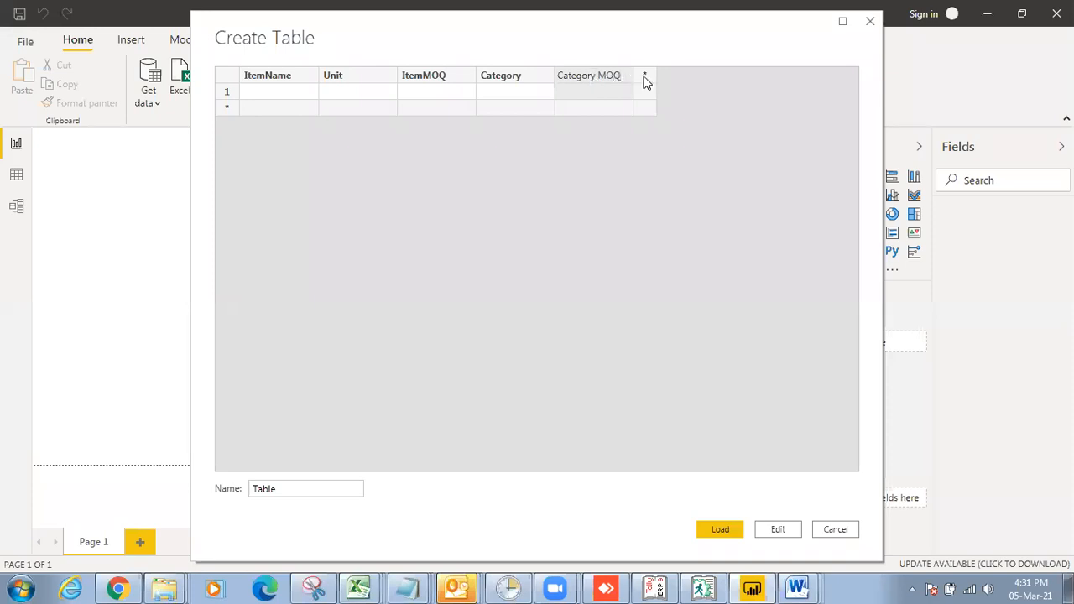
- Add a sixth column, check its heading in the Chrome inventory sheet, and name it Minimum dispatch in Power BI Desktop
{"action": "left_click", "coordinate": [642, 75]}
{"action": "left_click", "coordinate": [118, 587]}
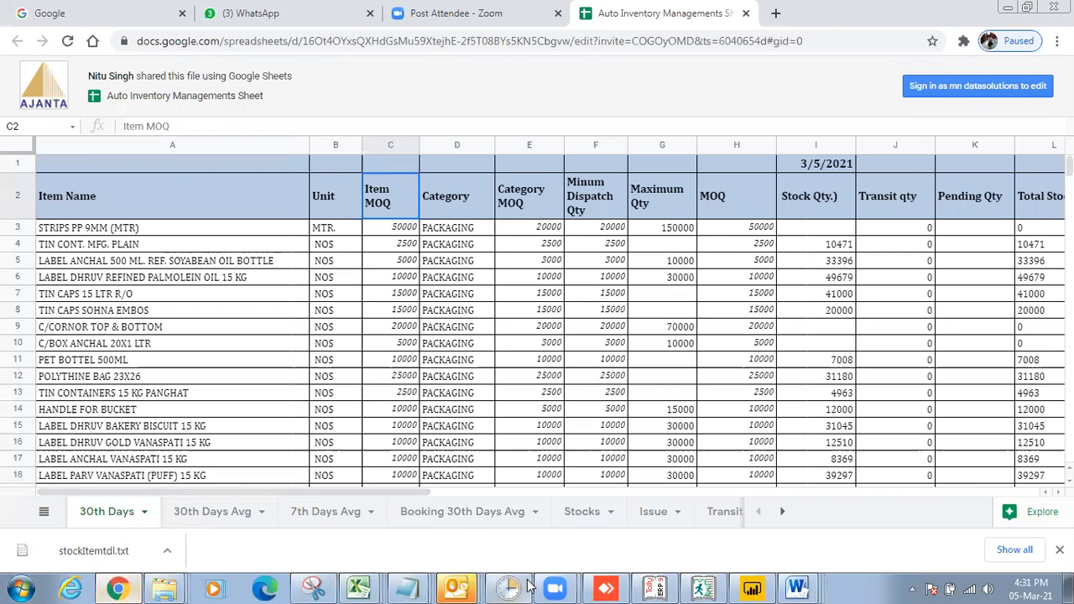
{"action": "left_click", "coordinate": [751, 587]}
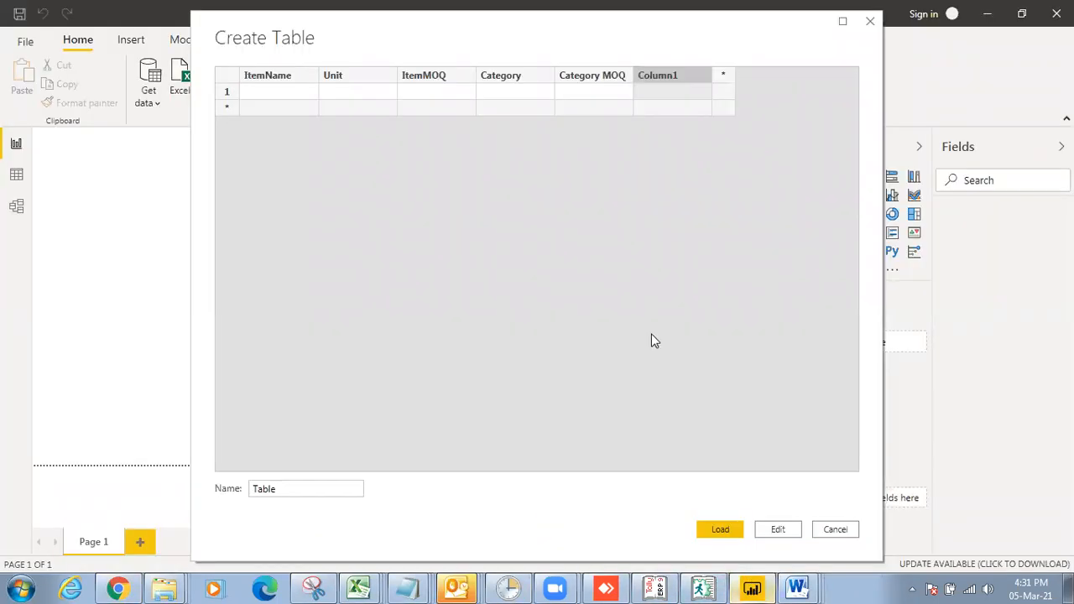
{"action": "double_click", "coordinate": [673, 74]}
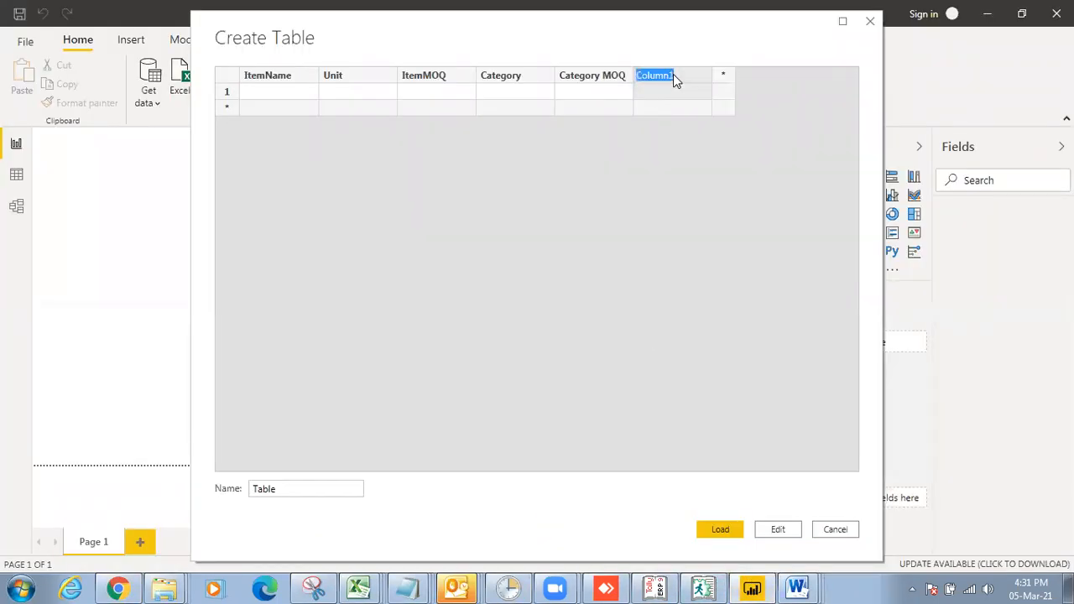
{"action": "type", "text": "m"}
{"action": "key", "text": "BackSpace"}
{"action": "type", "text": "Minimum dispatch"}
- Add Maximumqty and MOQ columns in Power BI Desktop, checking the headings against the inventory sheet in Chrome
{"action": "left_click", "coordinate": [723, 76]}
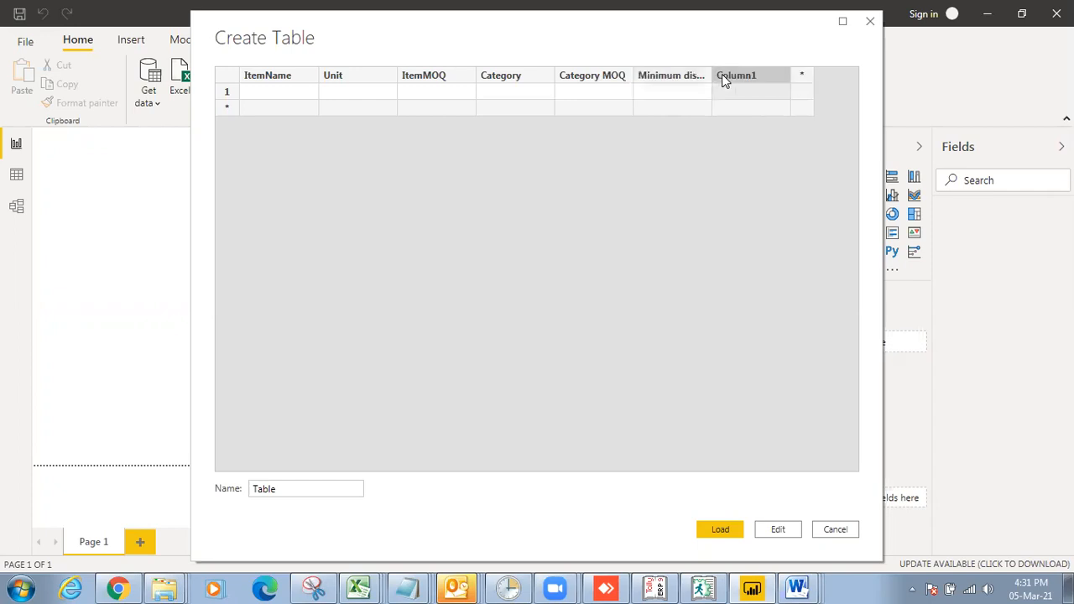
{"action": "left_click", "coordinate": [141, 587]}
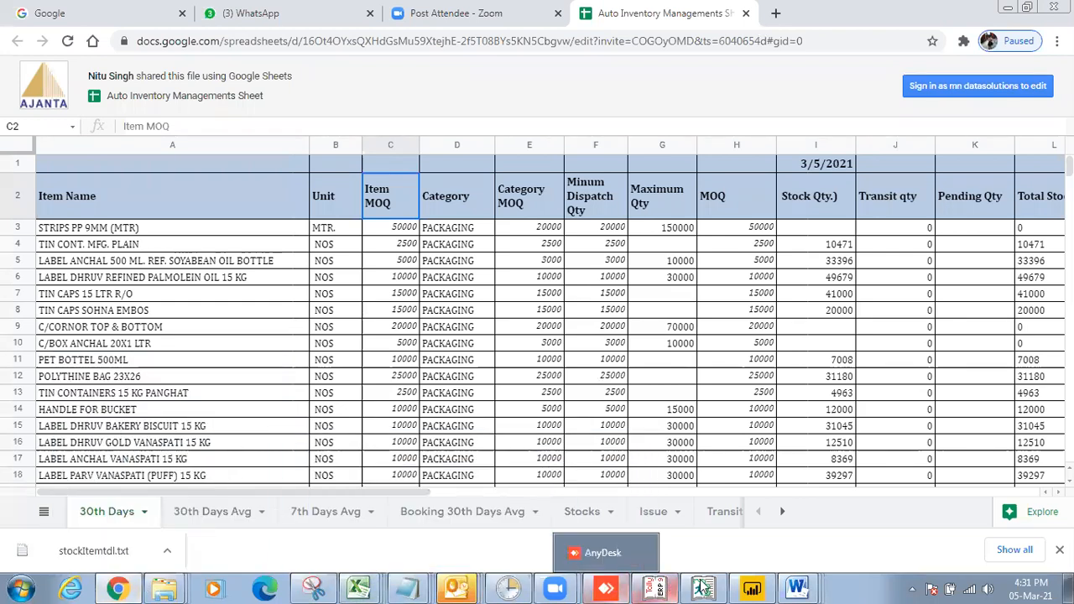
{"action": "left_click", "coordinate": [751, 587]}
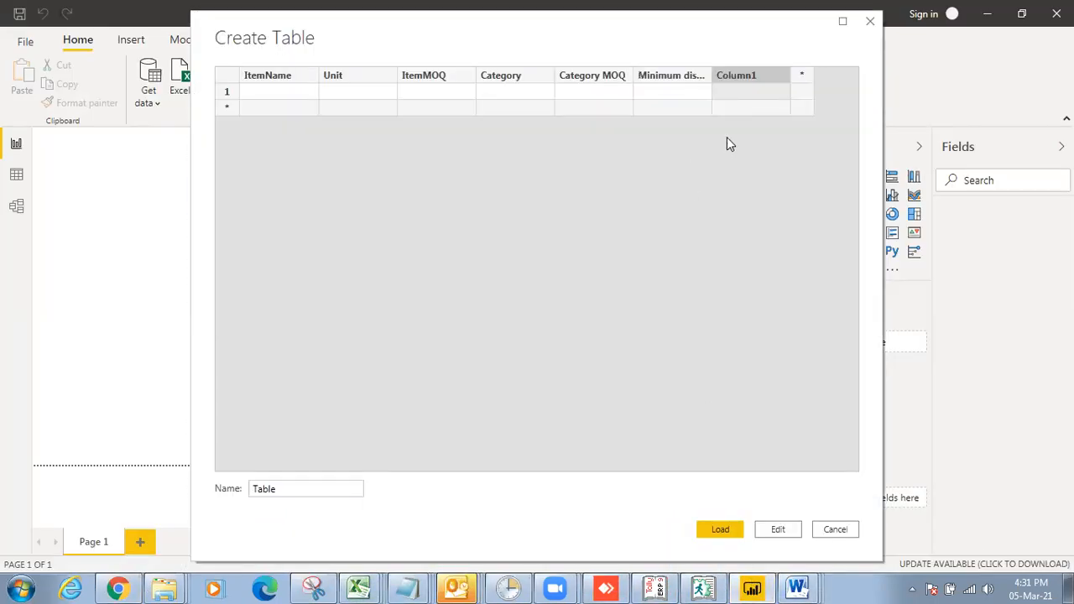
{"action": "double_click", "coordinate": [739, 77]}
{"action": "left_click", "coordinate": [802, 77]}
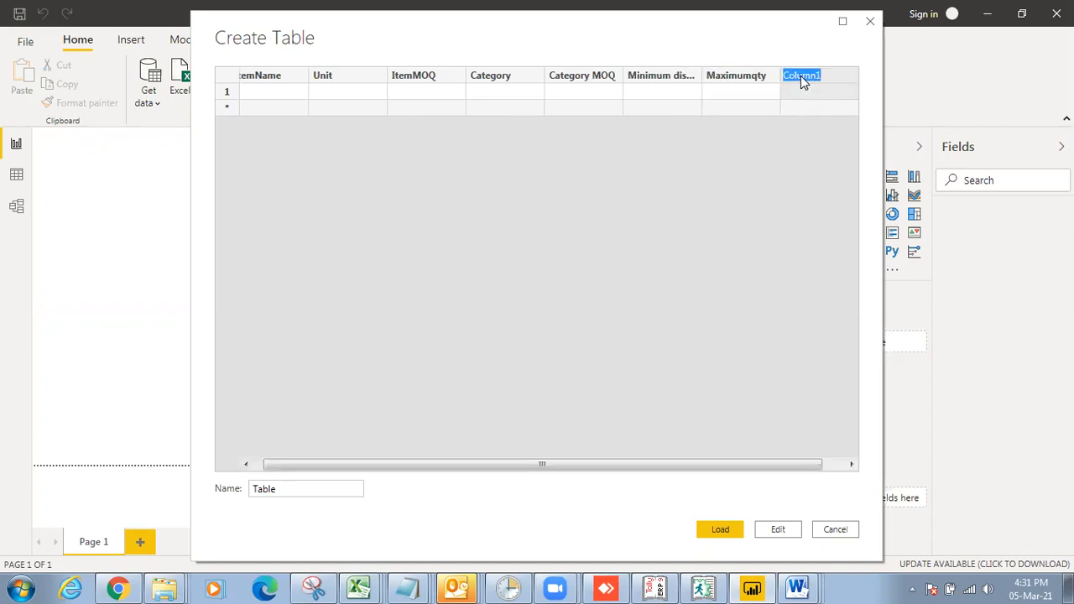
{"action": "left_click", "coordinate": [271, 90]}
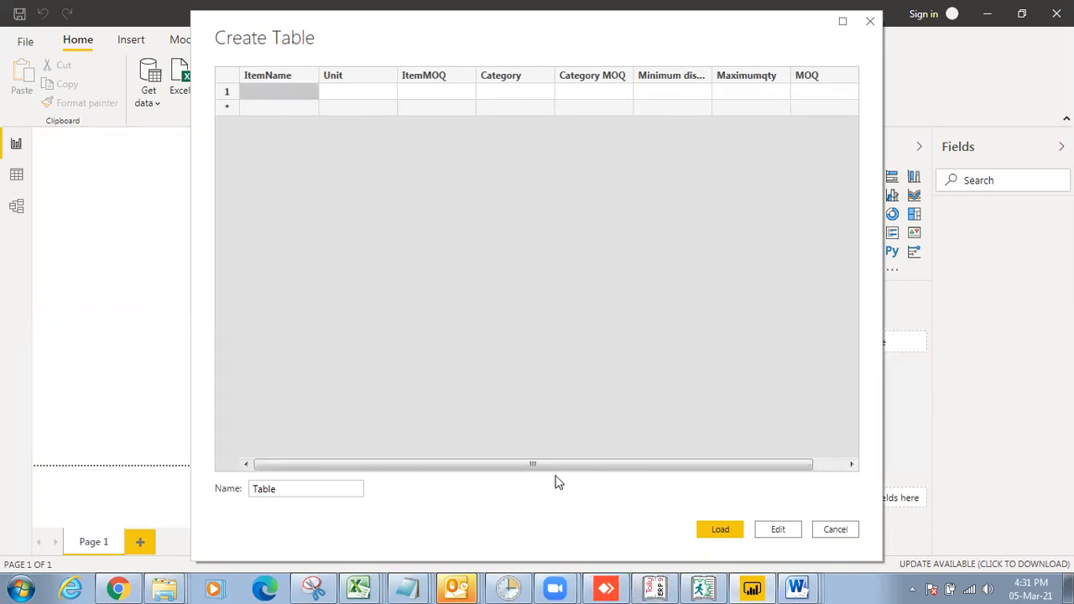
- Copy the 35 INCH VIDEO item name from stockitem_ajanta.json in Notepad and paste it into row 1 of ItemName in Power BI Desktop
{"action": "mouse_move", "coordinate": [430, 579]}
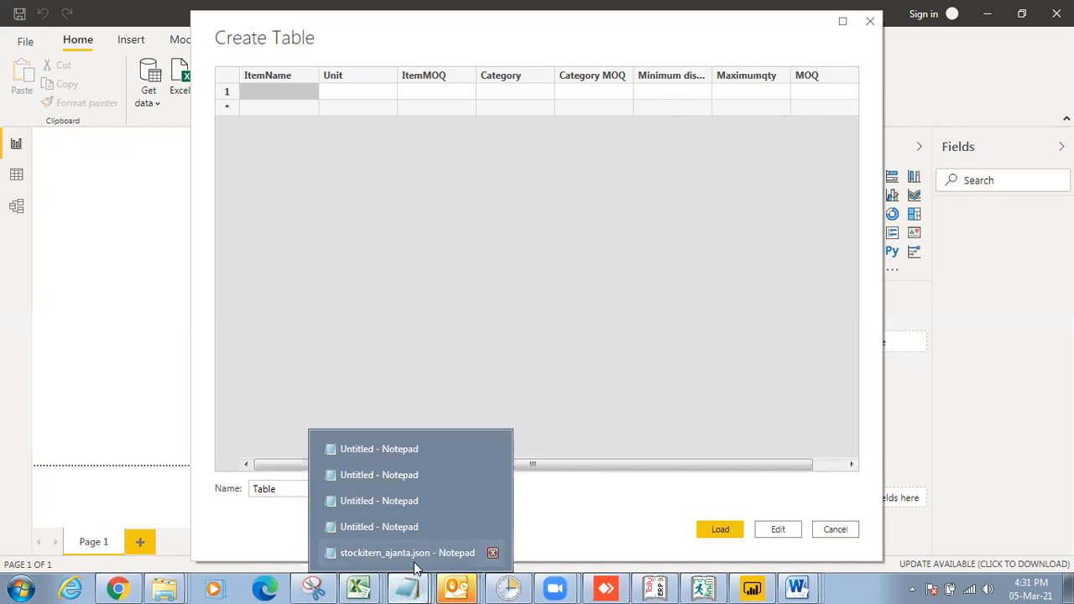
{"action": "left_click", "coordinate": [432, 552]}
{"action": "right_click", "coordinate": [240, 165]}
{"action": "left_click", "coordinate": [270, 217]}
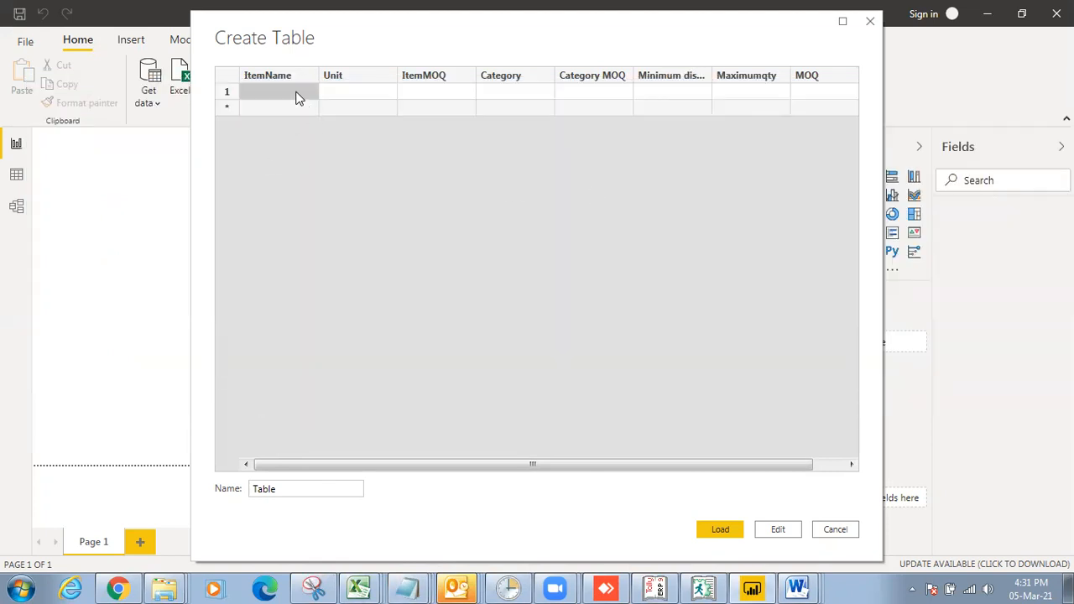
{"action": "right_click", "coordinate": [296, 98]}
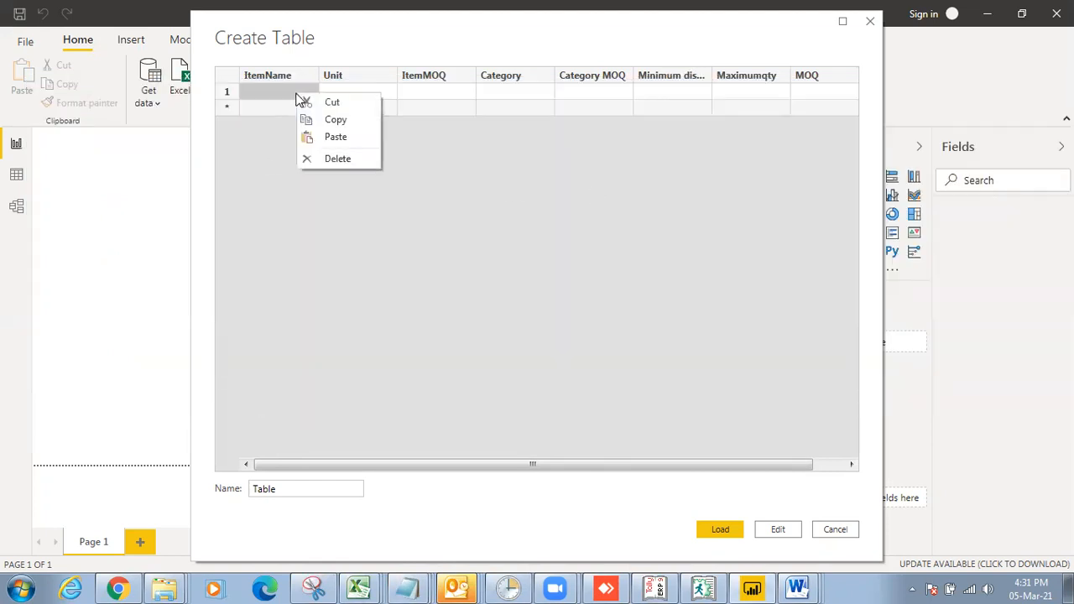
{"action": "left_click", "coordinate": [319, 136]}
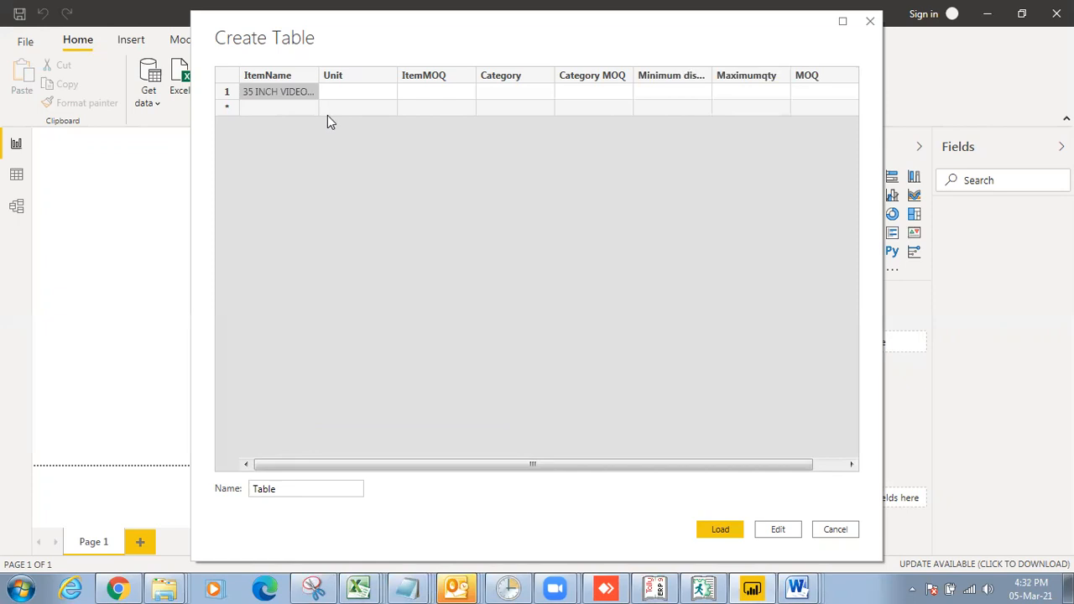
- Fill in row 1 with unit Kgs, ItemMOQ 3000 and category TV
{"action": "left_click", "coordinate": [343, 95]}
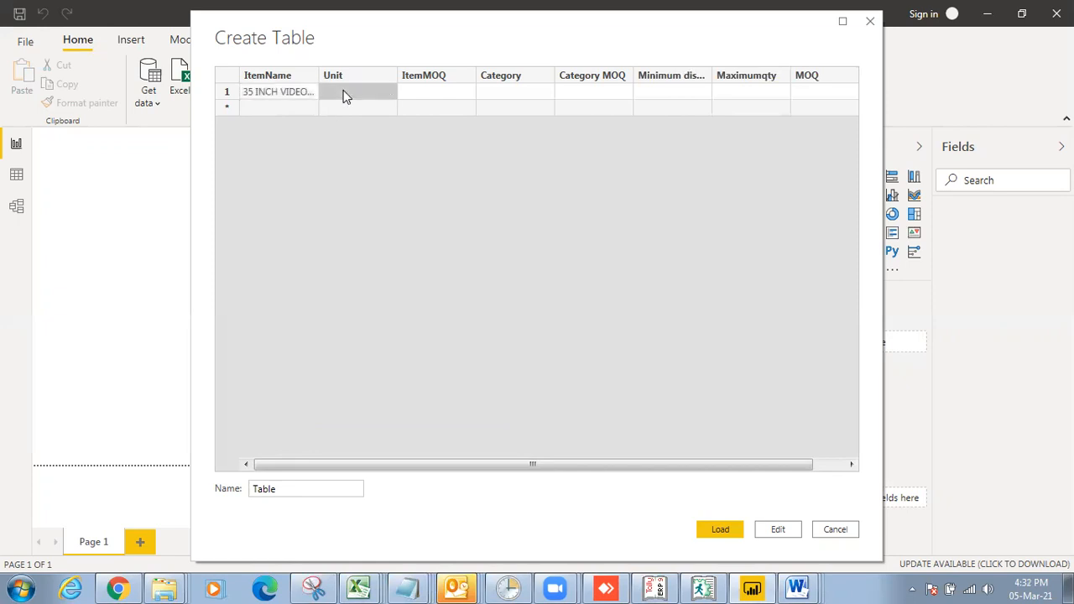
{"action": "type", "text": "Kgs"}
{"action": "left_click", "coordinate": [407, 92]}
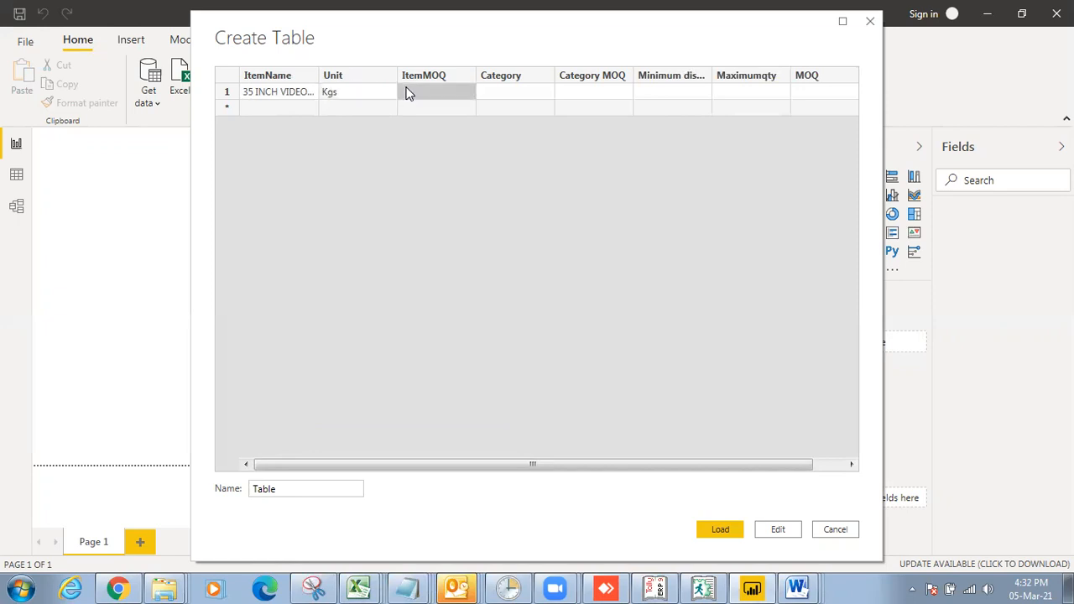
{"action": "type", "text": "3000"}
{"action": "left_click", "coordinate": [504, 95]}
{"action": "type", "text": "TV"}
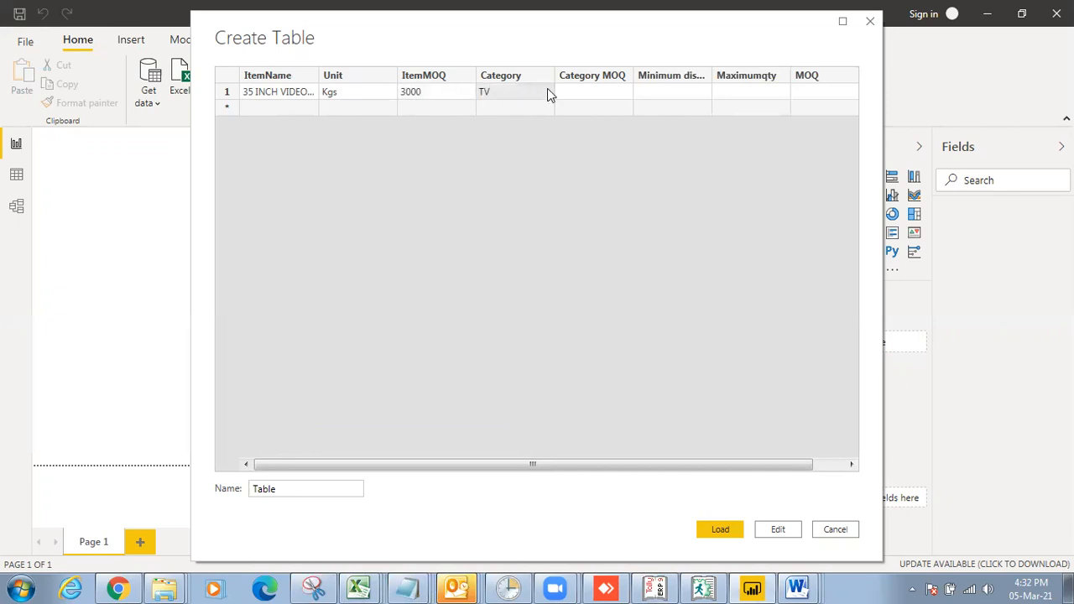
- Check the Category MOQ figures in the Chrome inventory sheet and enter 1000 as row 1's Category MOQ in Power BI Desktop
{"action": "left_click", "coordinate": [570, 95]}
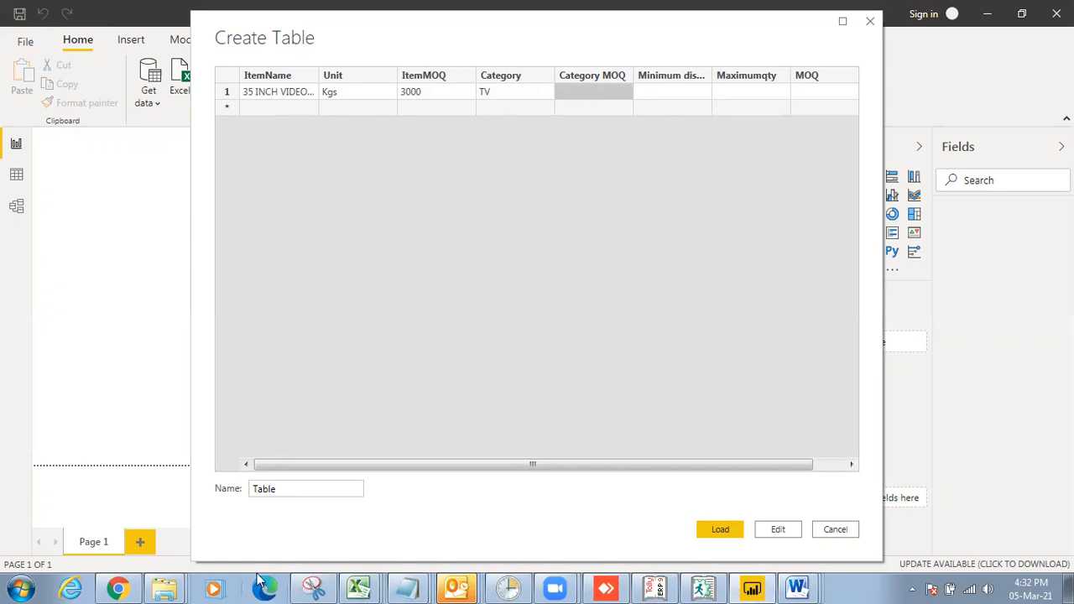
{"action": "left_click", "coordinate": [122, 588]}
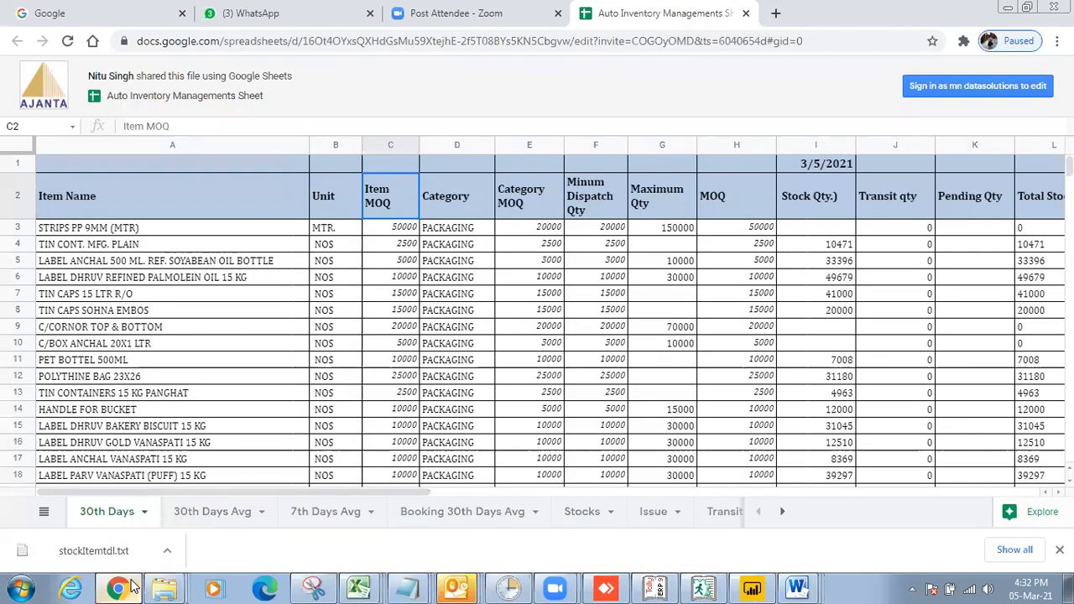
{"action": "left_click", "coordinate": [705, 587]}
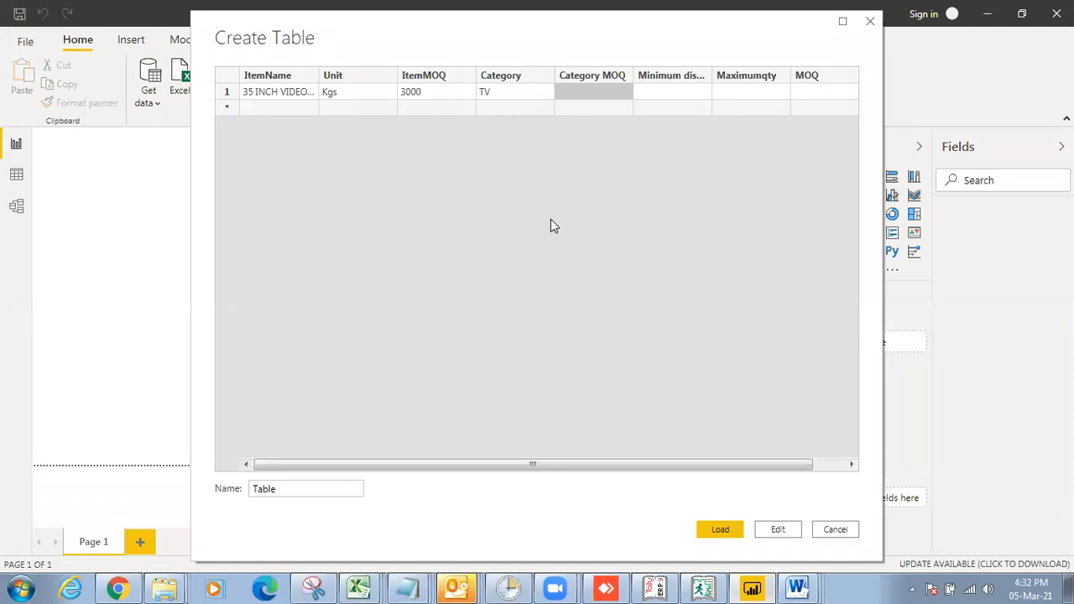
{"action": "type", "text": "1000"}
- Check the minimum dispatch figures in the Chrome inventory sheet and enter 1000 as row 1's Minimum dispatch in Power BI Desktop
{"action": "left_click", "coordinate": [655, 94]}
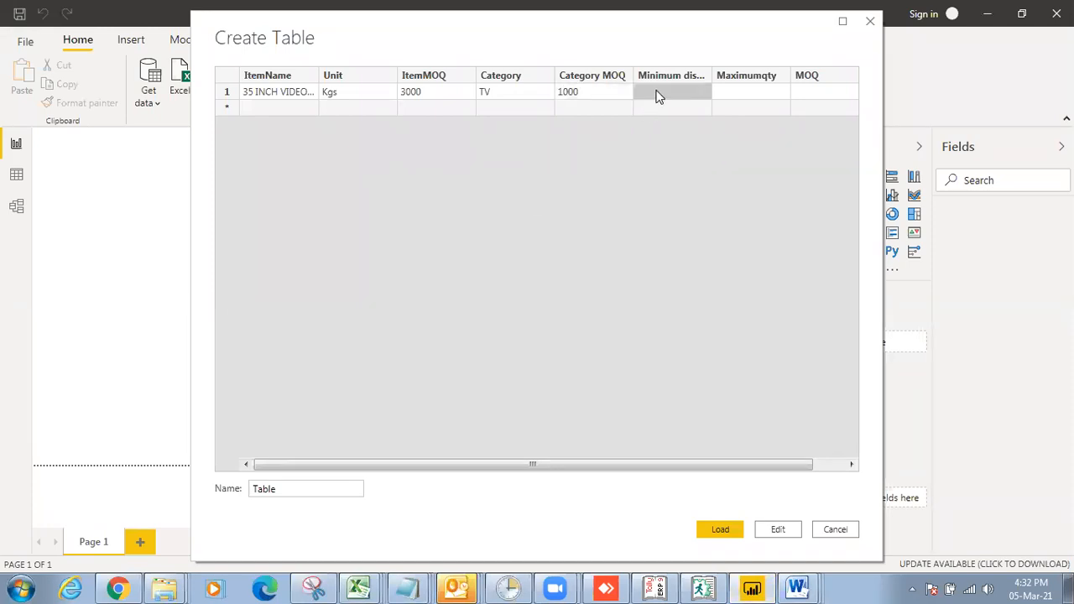
{"action": "left_click", "coordinate": [122, 588]}
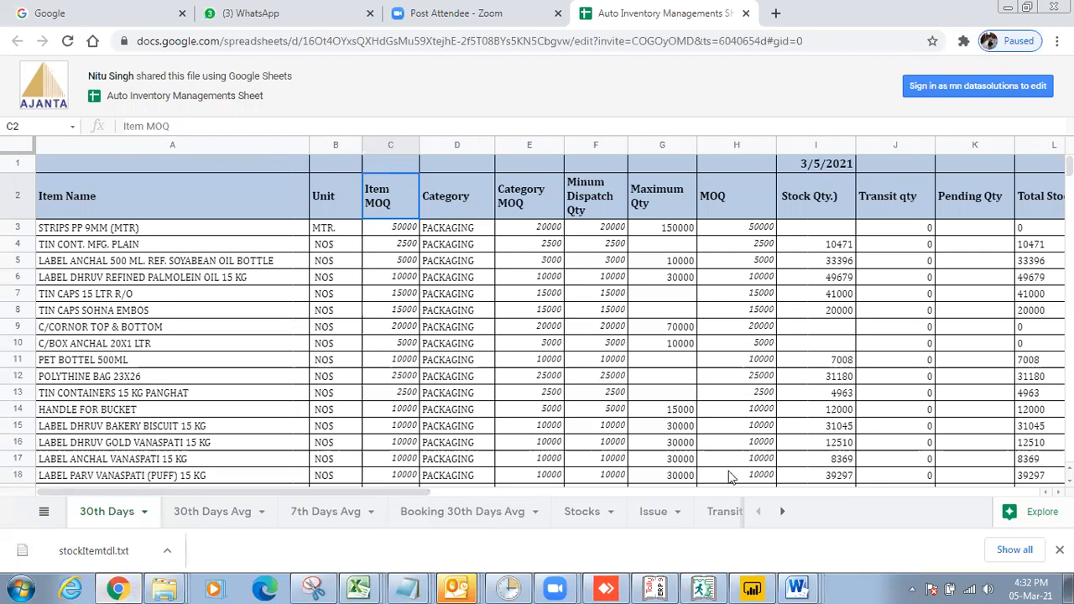
{"action": "left_click", "coordinate": [752, 588]}
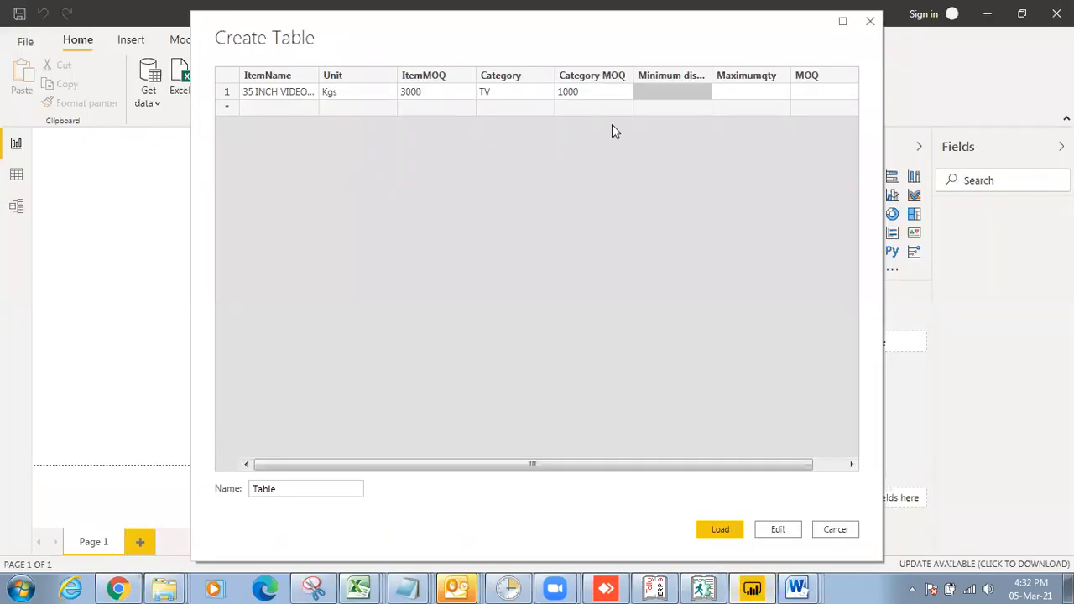
{"action": "type", "text": "1000"}
- Check the Maximum Qty figures in the Chrome inventory sheet and enter 8000 as row 1's Maximumqty in Power BI Desktop
{"action": "left_click", "coordinate": [747, 89]}
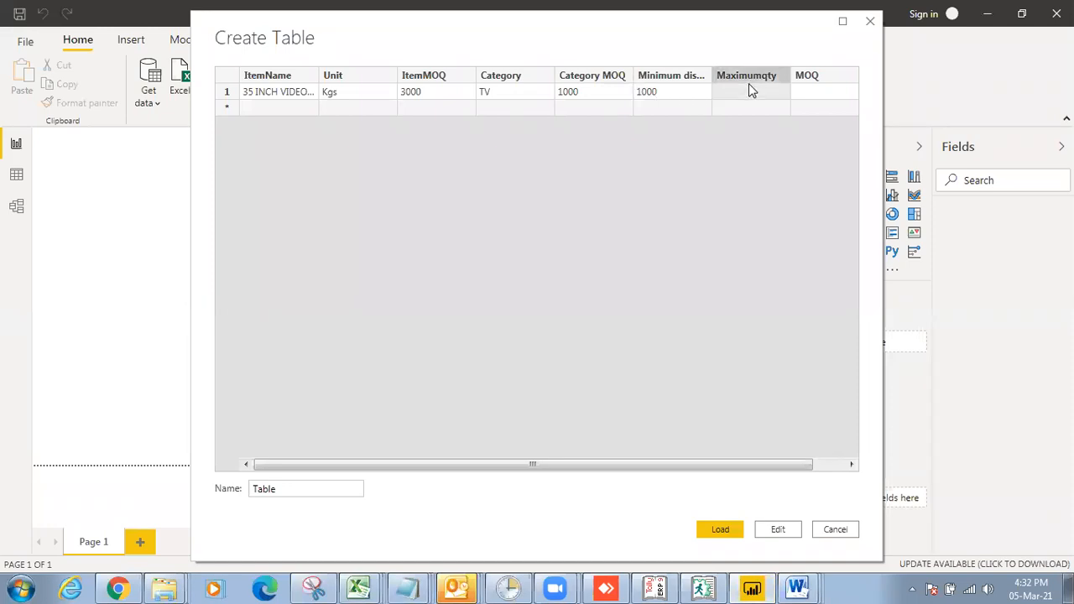
{"action": "left_click", "coordinate": [117, 587]}
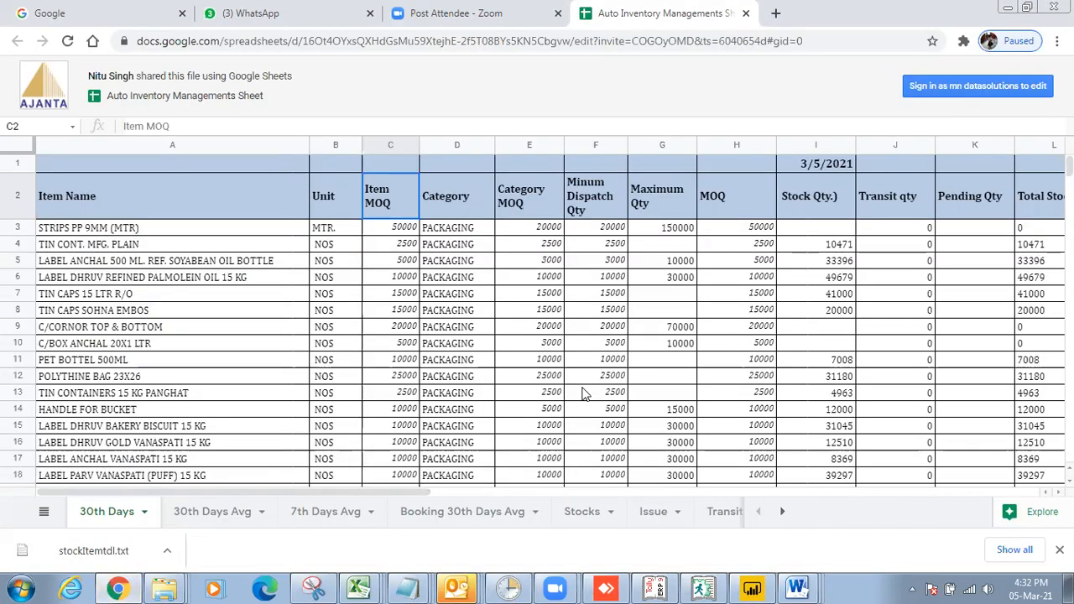
{"action": "left_click", "coordinate": [745, 585]}
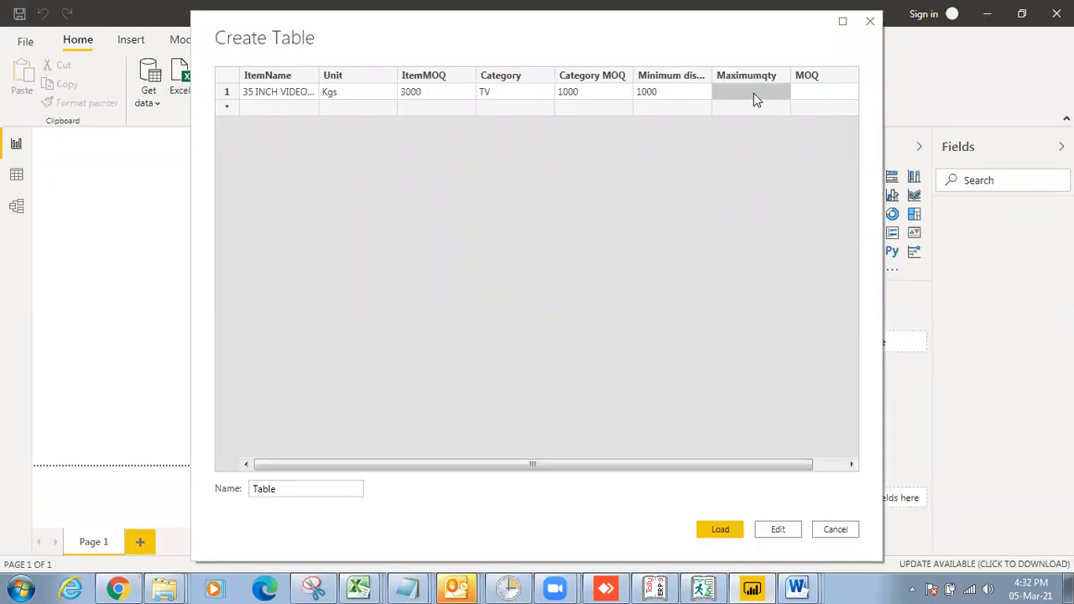
{"action": "type", "text": "8000"}
{"action": "left_click", "coordinate": [810, 96]}
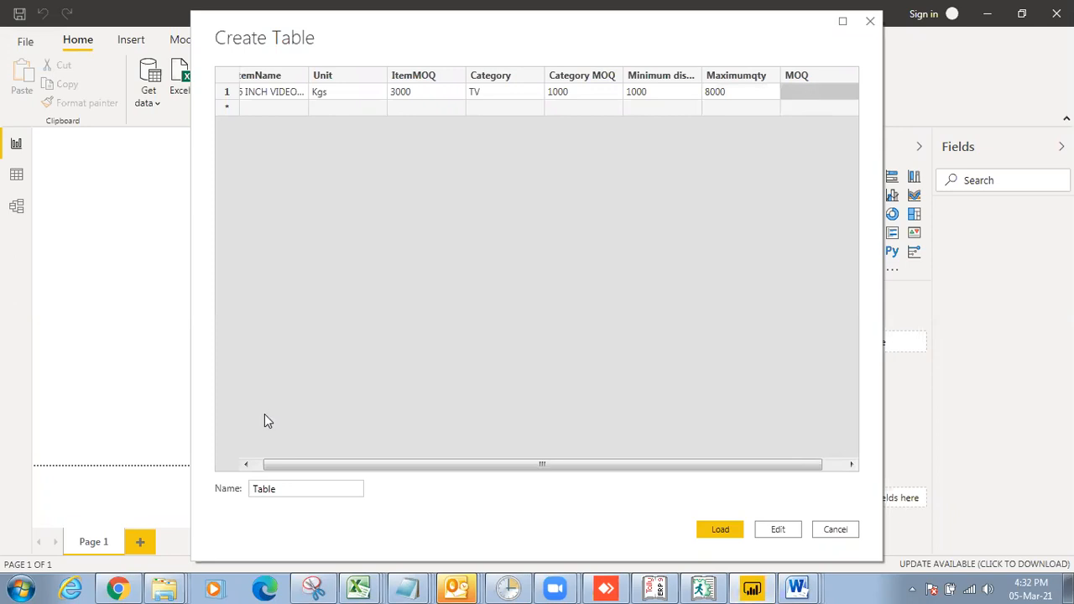
- Check the MOQ figures in the Chrome inventory sheet and enter 500 as row 1's MOQ in Power BI Desktop
{"action": "left_click", "coordinate": [117, 589]}
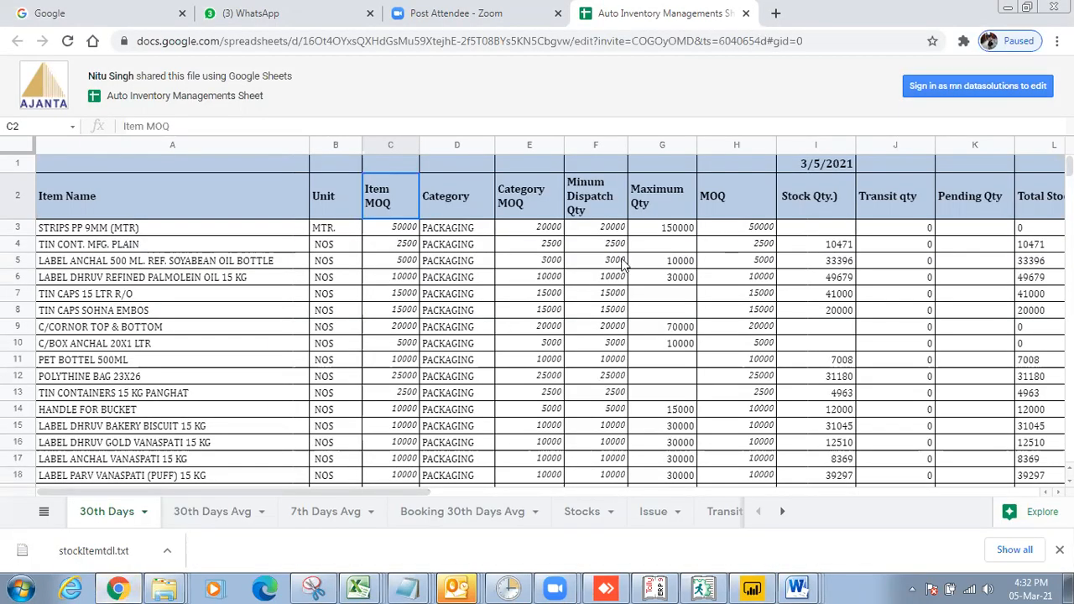
{"action": "left_click", "coordinate": [752, 588]}
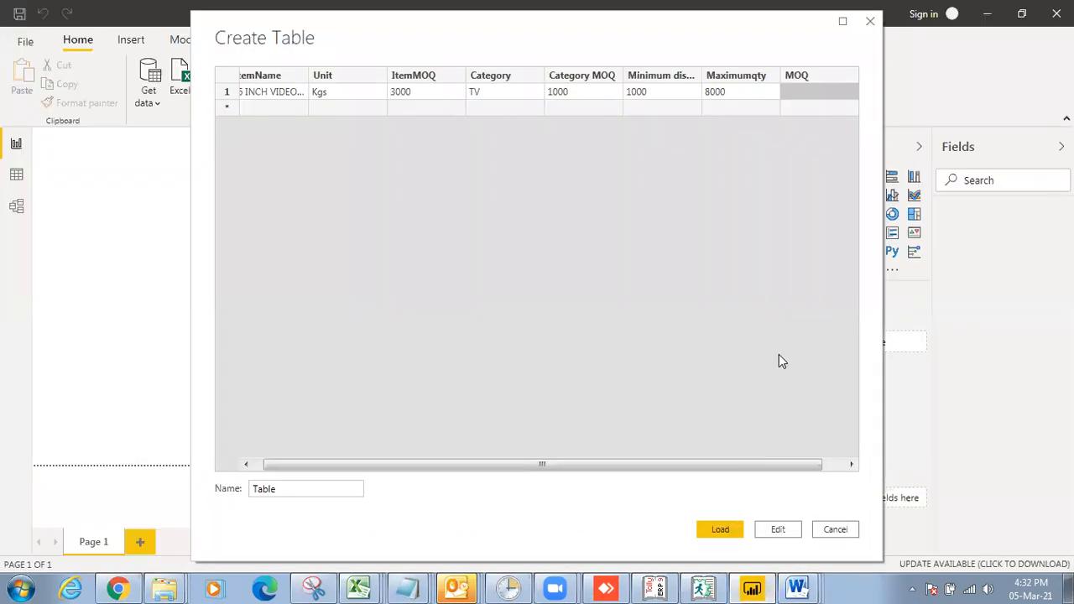
{"action": "type", "text": "500"}
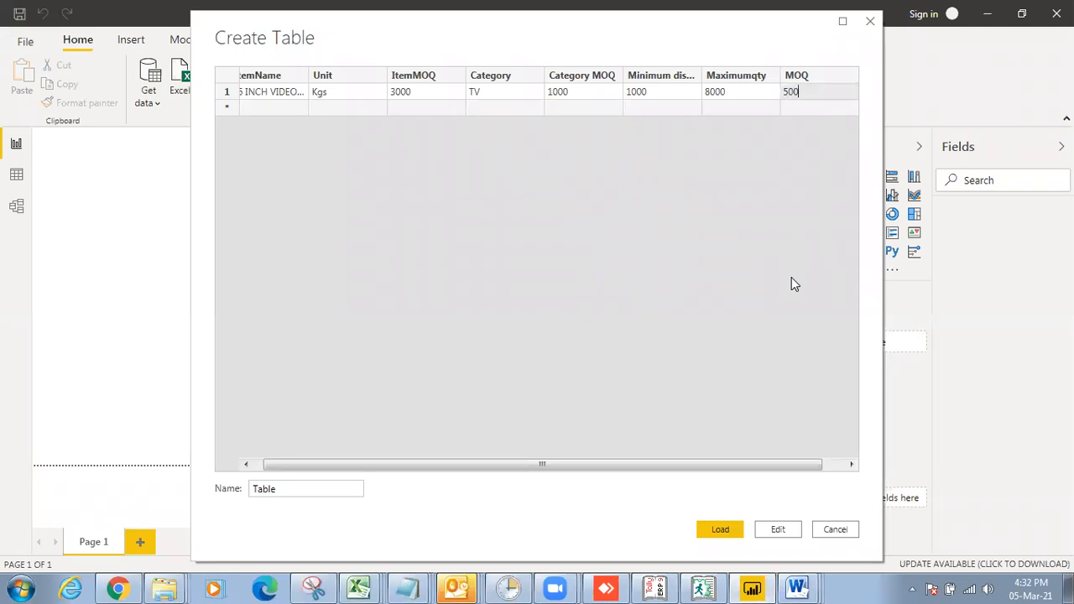
- Copy the item name 56 INCH BPL from stockitem_ajanta.json in Notepad into row 2's ItemName in Power BI Desktop
{"action": "left_click_drag", "start_coordinate": [718, 468], "coordinate": [522, 467]}
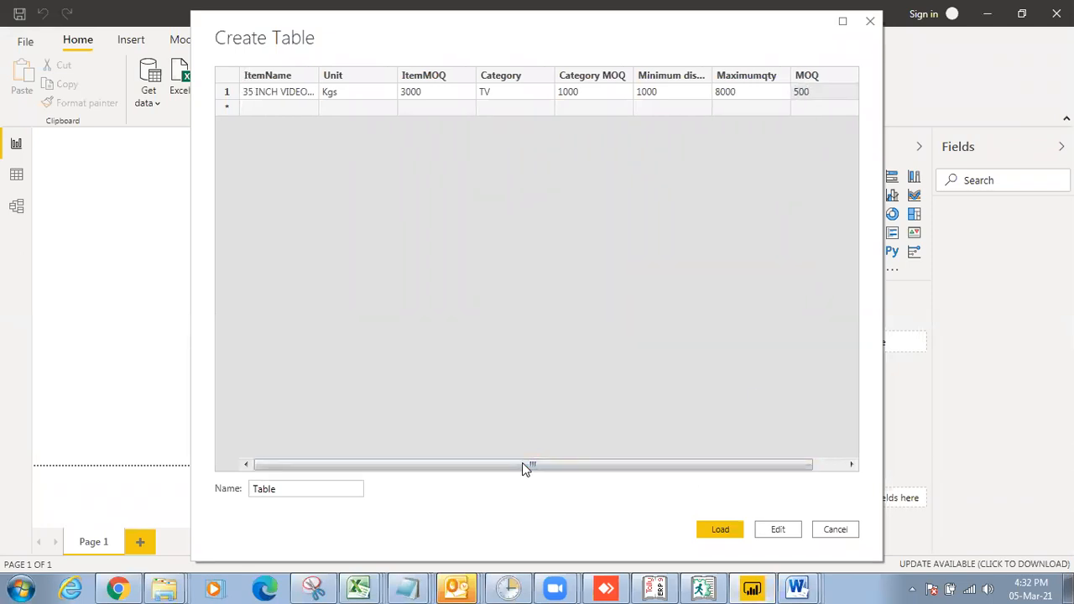
{"action": "left_click", "coordinate": [289, 110]}
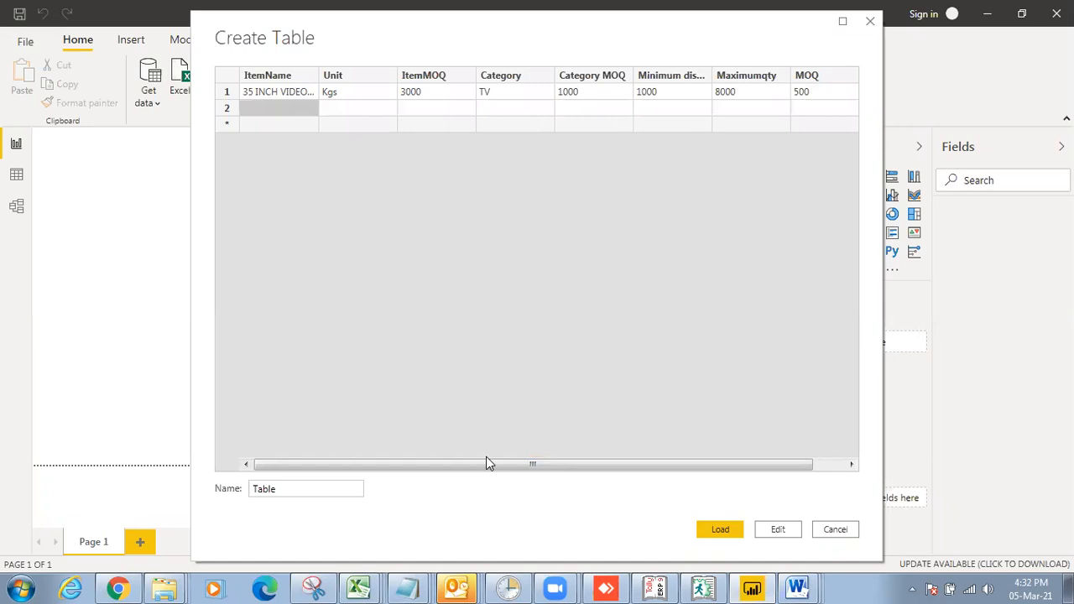
{"action": "mouse_move", "coordinate": [415, 587]}
{"action": "left_click", "coordinate": [410, 557]}
{"action": "left_click_drag", "start_coordinate": [262, 225], "coordinate": [191, 224]}
{"action": "right_click", "coordinate": [197, 226]}
{"action": "left_click", "coordinate": [234, 278]}
{"action": "left_click", "coordinate": [751, 587]}
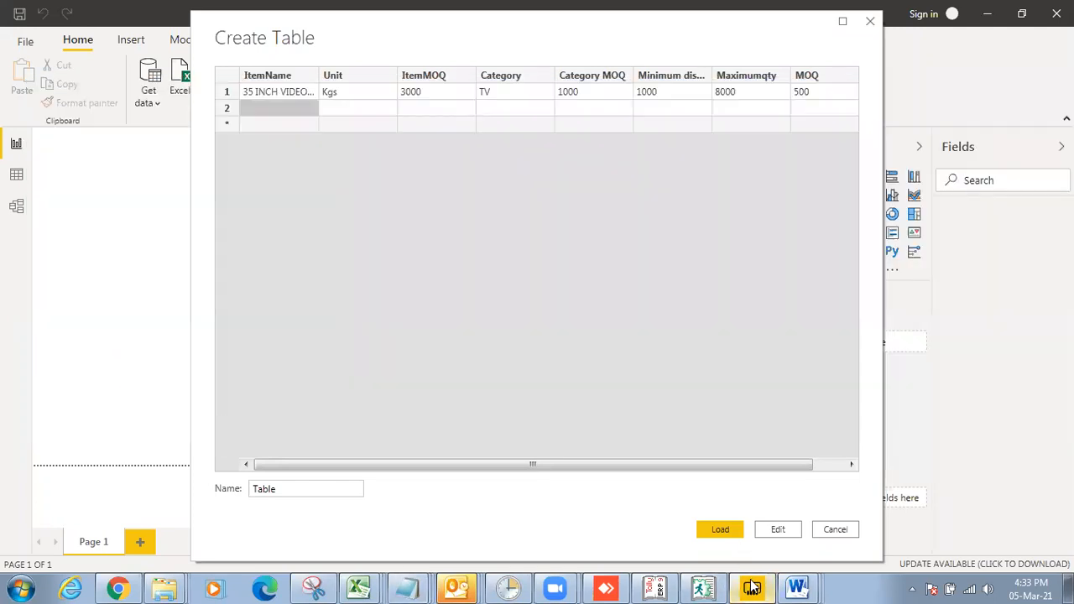
{"action": "right_click", "coordinate": [250, 108]}
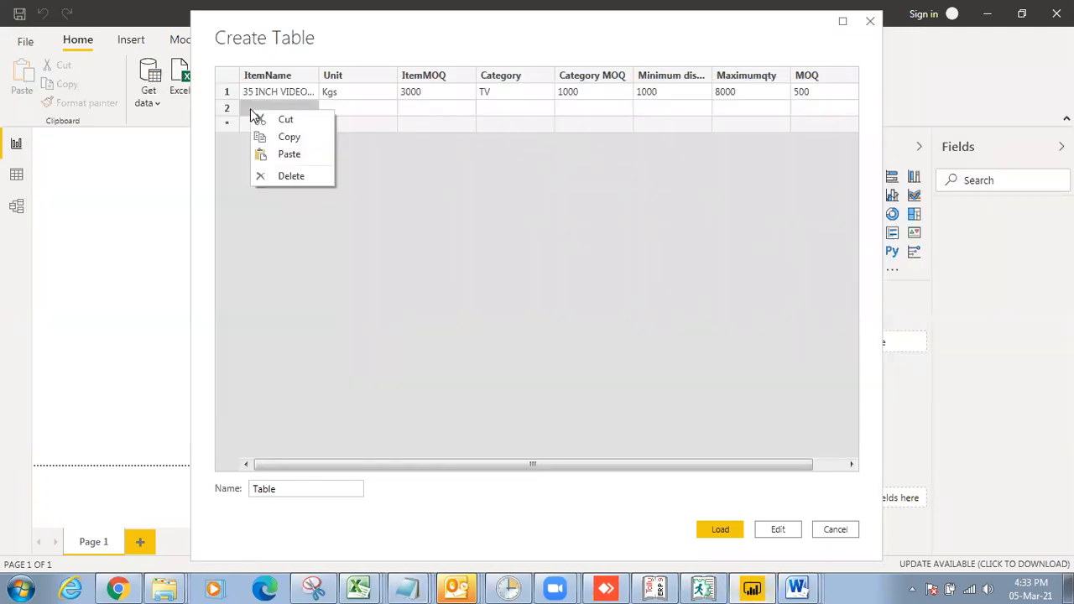
{"action": "left_click", "coordinate": [287, 156]}
- Fill in row 2 with unit TV, ItemMOQ 1500 and category TV
{"action": "left_click", "coordinate": [350, 109]}
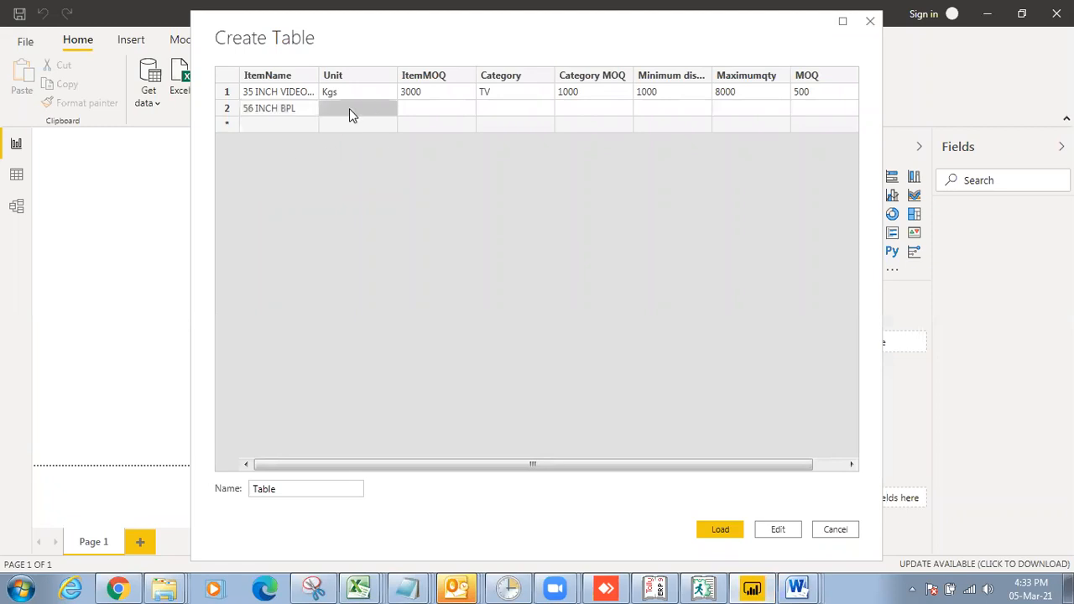
{"action": "type", "text": "TV"}
{"action": "left_click", "coordinate": [417, 115]}
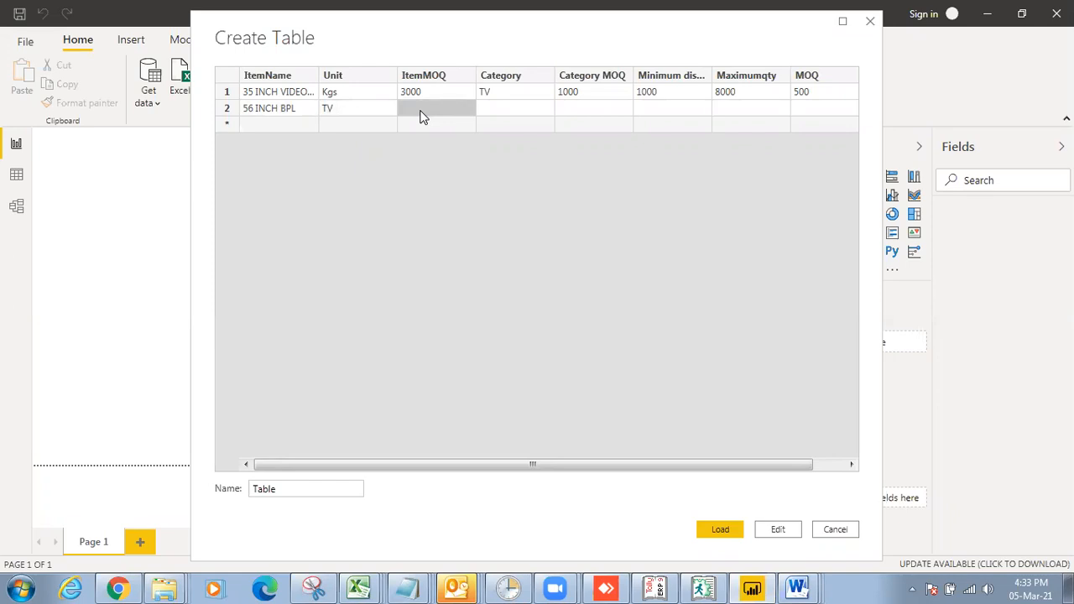
{"action": "type", "text": "1500"}
{"action": "left_click", "coordinate": [501, 114]}
{"action": "left_click", "coordinate": [500, 113]}
{"action": "type", "text": "TV"}
- Complete row 2 with Category MOQ 400, minimum dispatch 700, Maximumqty 10000 and MOQ 300
{"action": "left_click", "coordinate": [581, 115]}
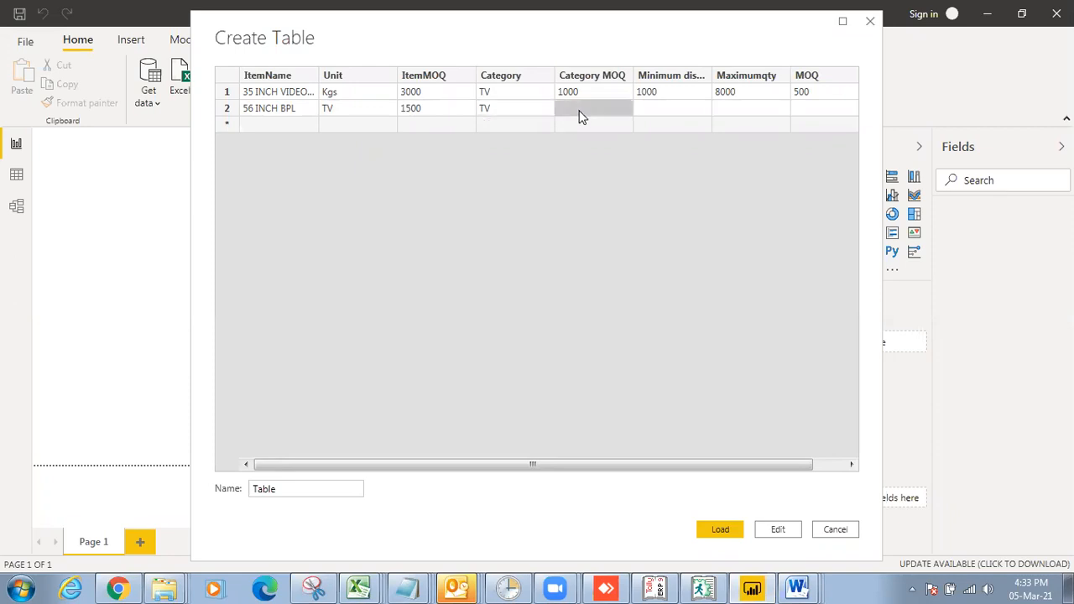
{"action": "left_click", "coordinate": [582, 116]}
{"action": "type", "text": "400"}
{"action": "left_click", "coordinate": [665, 112]}
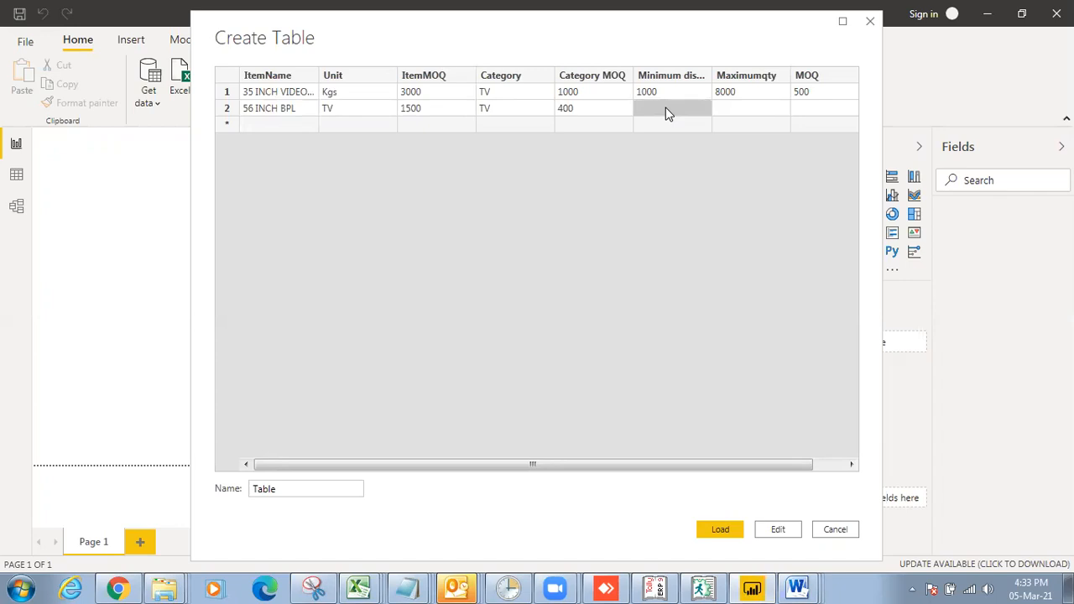
{"action": "left_click", "coordinate": [666, 113]}
{"action": "type", "text": "700"}
{"action": "left_click", "coordinate": [728, 104]}
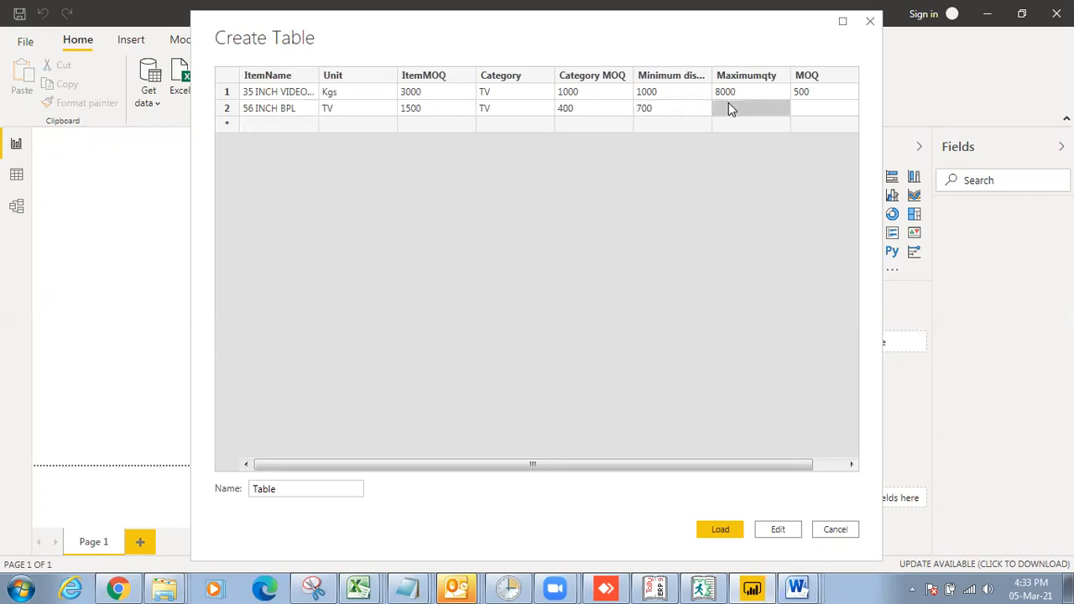
{"action": "type", "text": "10000"}
{"action": "left_click", "coordinate": [801, 113]}
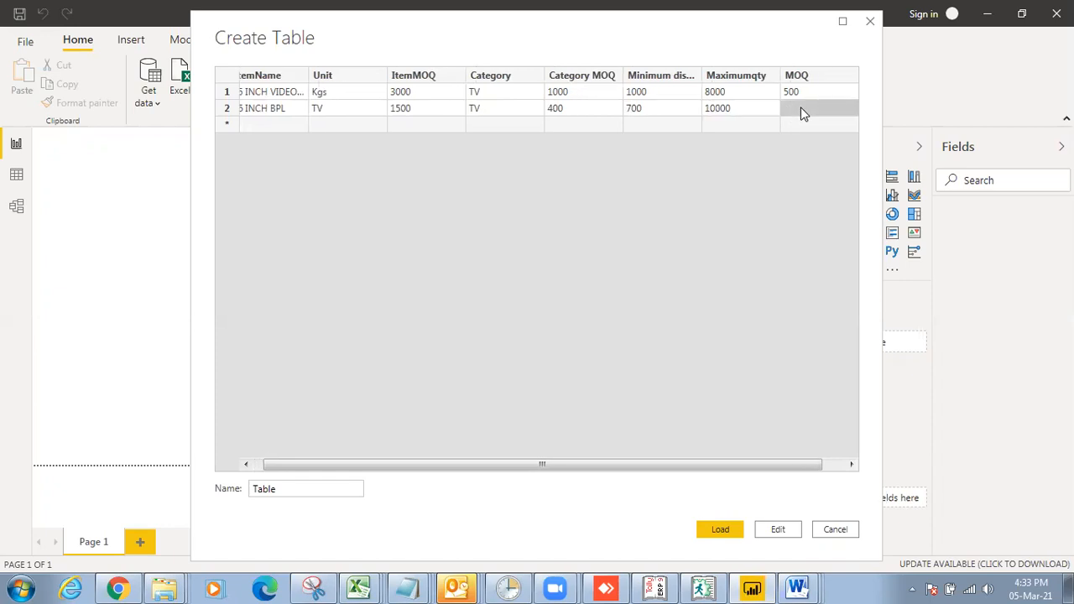
{"action": "type", "text": "300"}
- Copy the item name BAGS ITEM1 from stockitem_ajanta.json in Notepad into row 3's ItemName in Power BI Desktop
{"action": "left_click", "coordinate": [273, 128]}
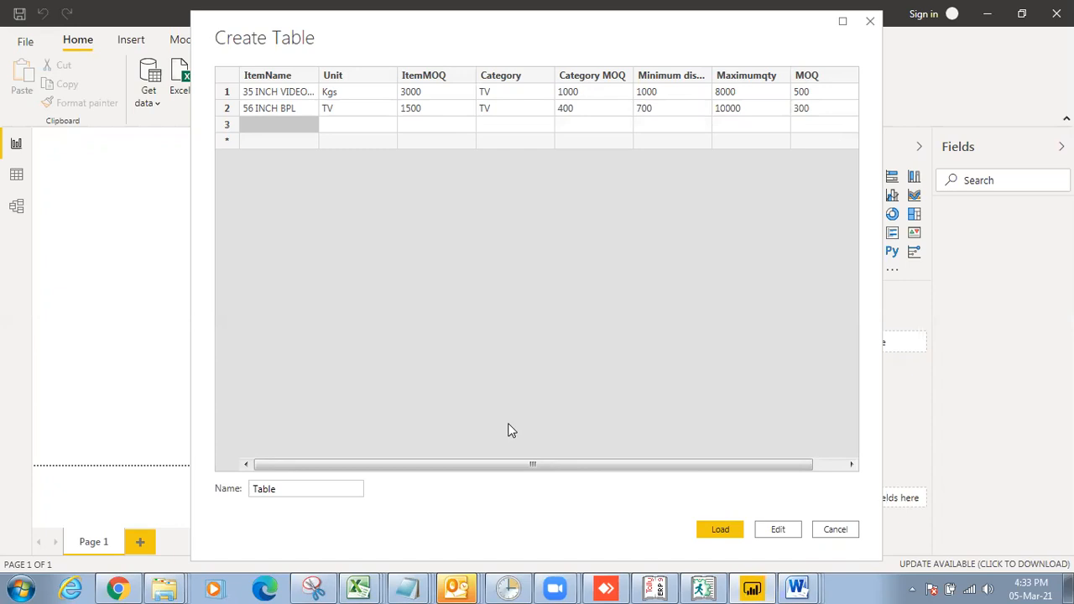
{"action": "mouse_move", "coordinate": [394, 585]}
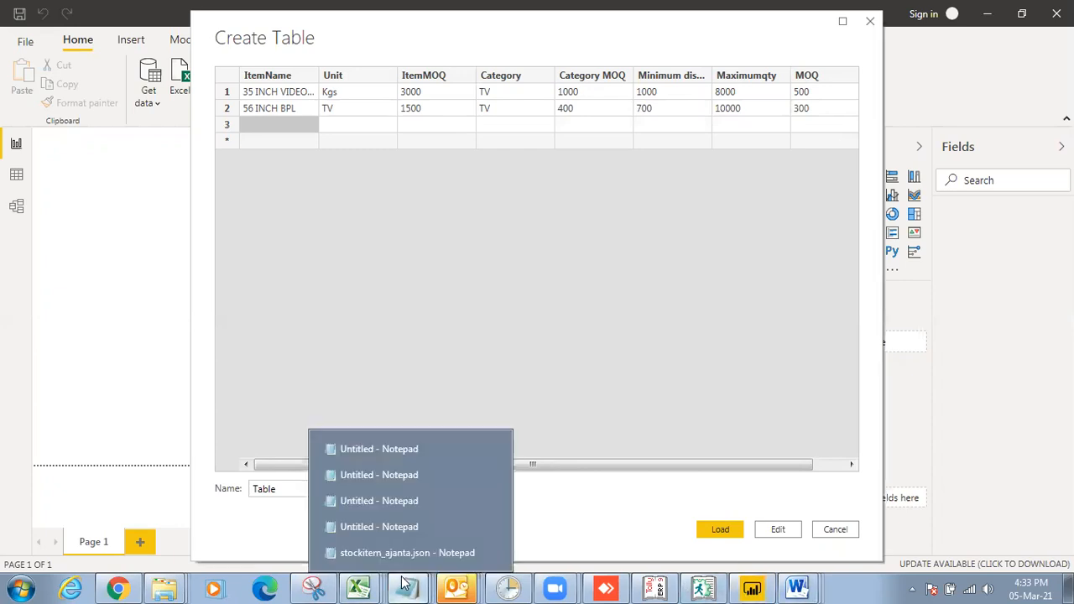
{"action": "left_click", "coordinate": [392, 553]}
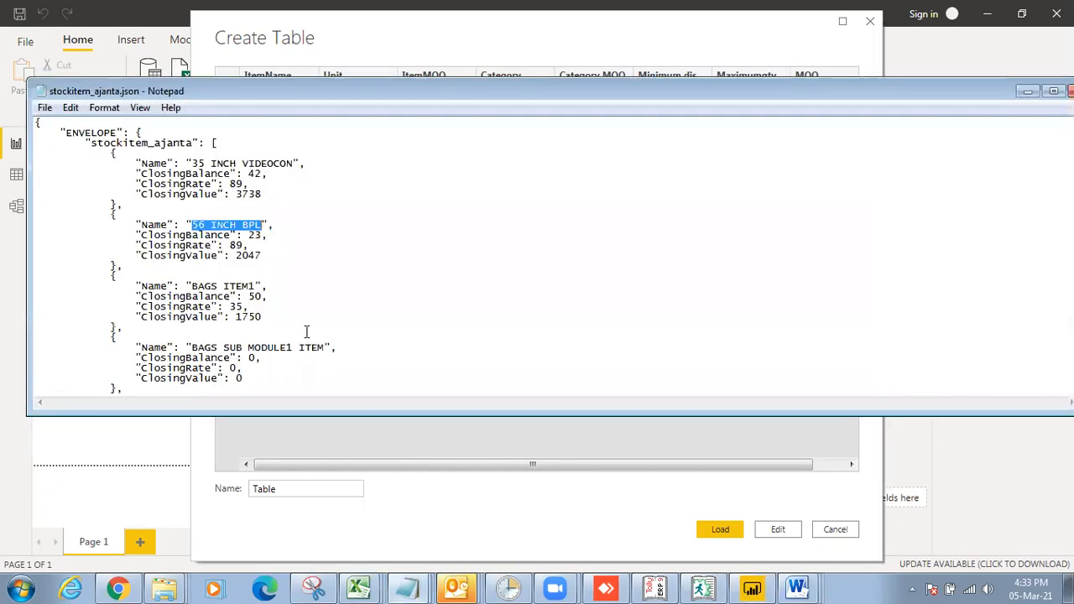
{"action": "left_click_drag", "start_coordinate": [255, 287], "coordinate": [191, 287]}
{"action": "right_click", "coordinate": [214, 286]}
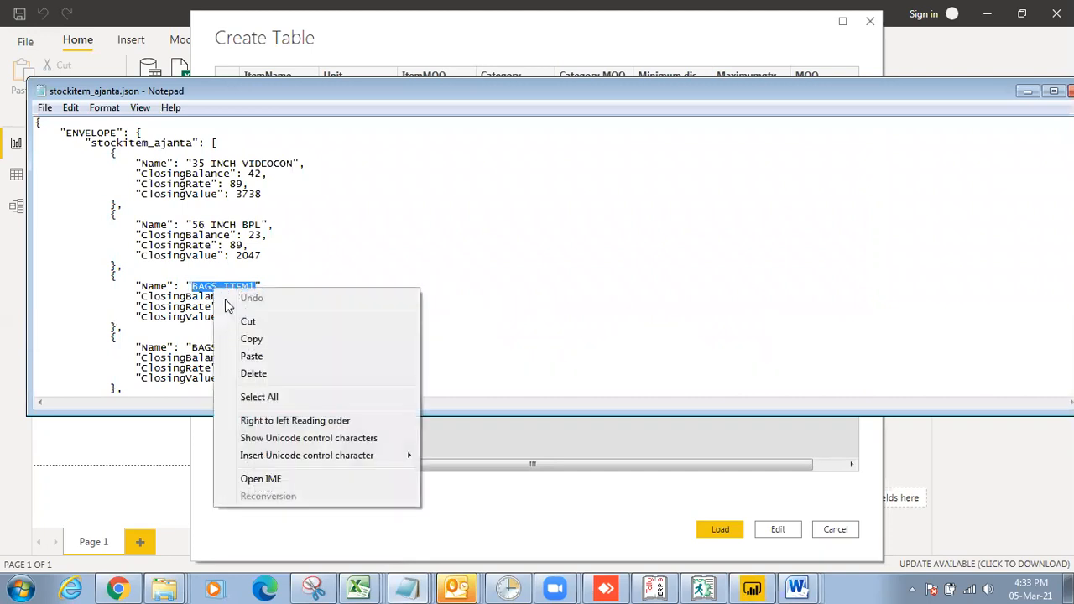
{"action": "left_click", "coordinate": [235, 338]}
{"action": "left_click", "coordinate": [752, 588]}
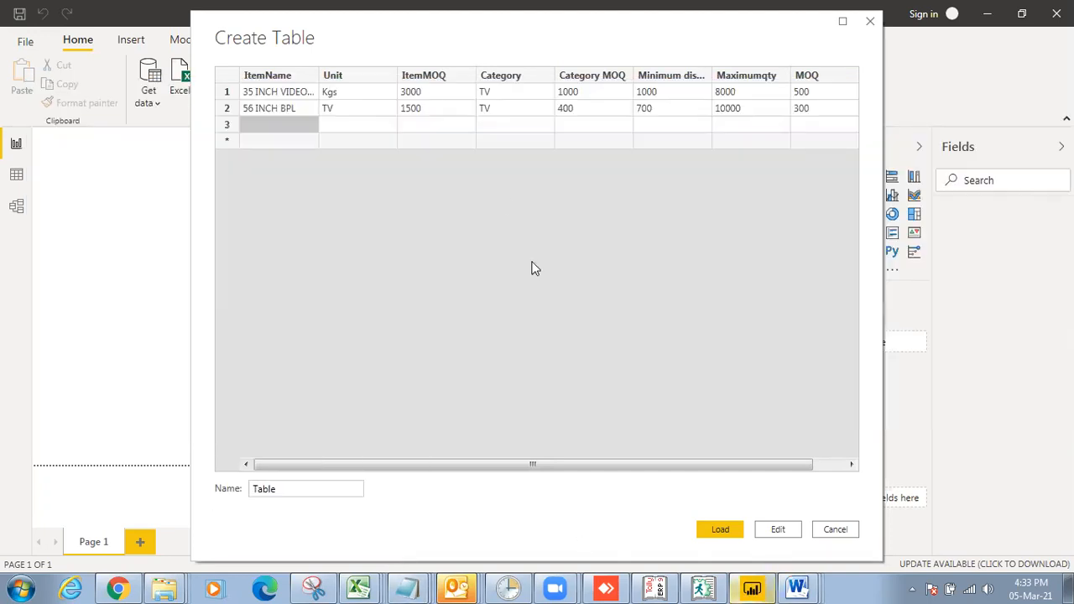
{"action": "right_click", "coordinate": [252, 124]}
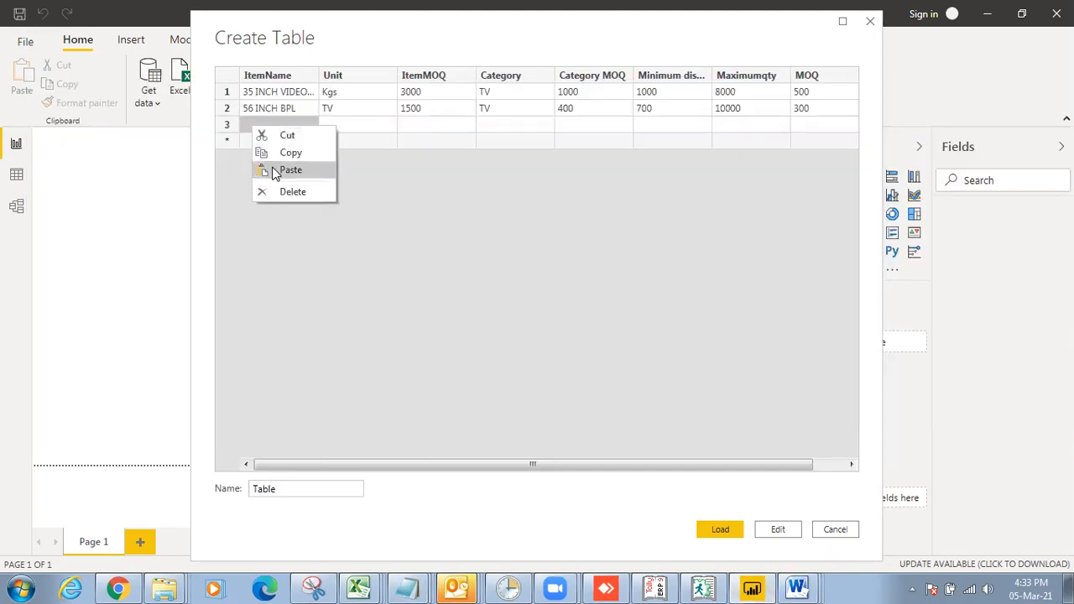
{"action": "left_click", "coordinate": [285, 169]}
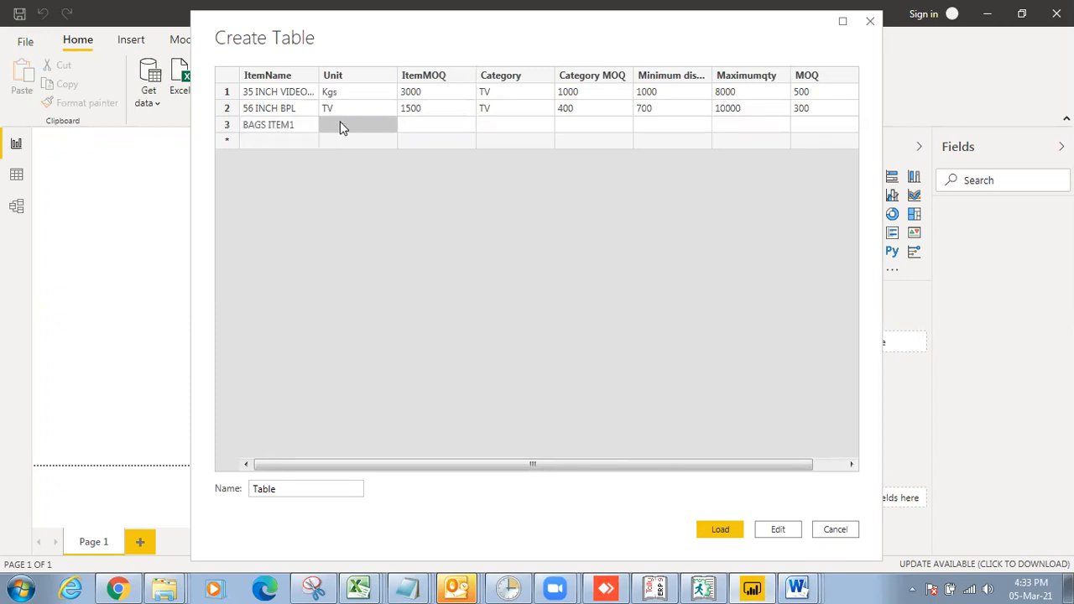
- Fill in row 3 with unit BAG, ItemMOQ 3 and category BAG
{"action": "type", "text": "BAG"}
{"action": "left_click", "coordinate": [450, 126]}
{"action": "type", "text": "3"}
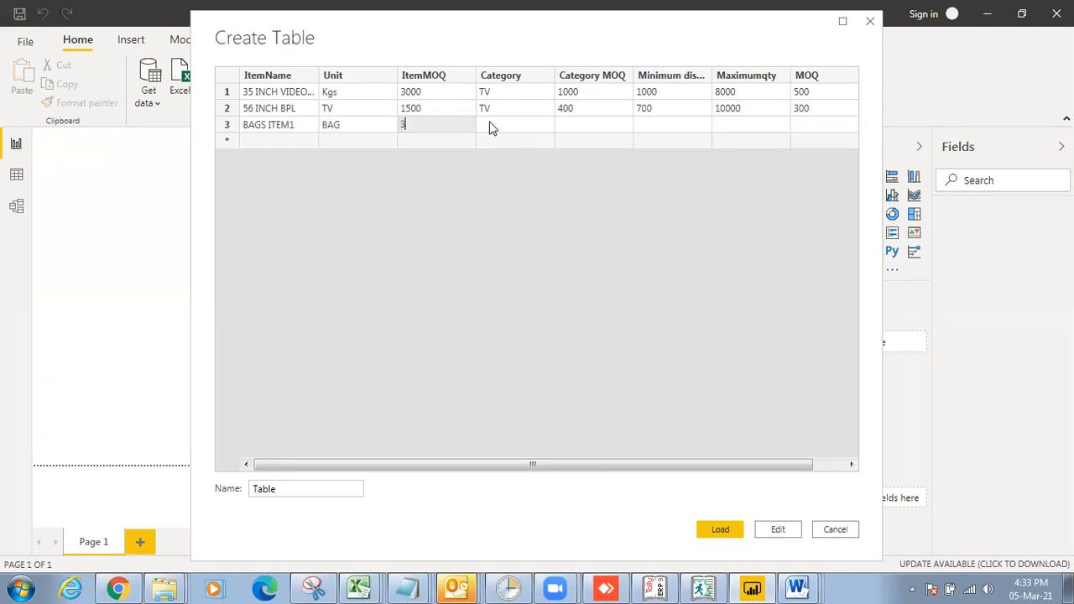
{"action": "left_click", "coordinate": [489, 126]}
{"action": "type", "text": "BAG"}
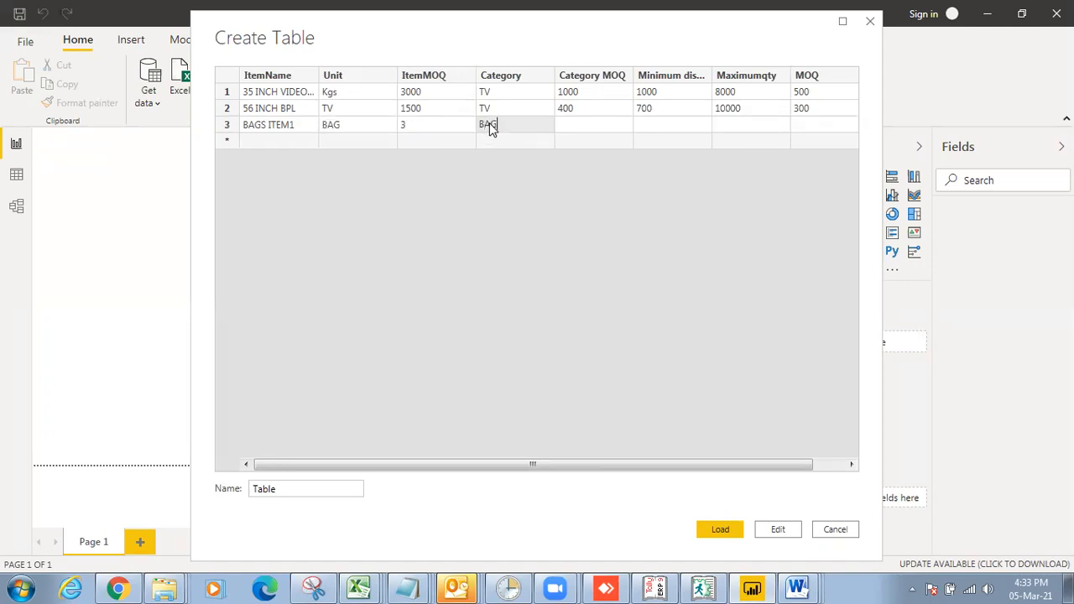
- Complete row 3 with Category MOQ 2, minimum dispatch 5, Maximumqty 10 and MOQ 4
{"action": "left_click", "coordinate": [585, 125]}
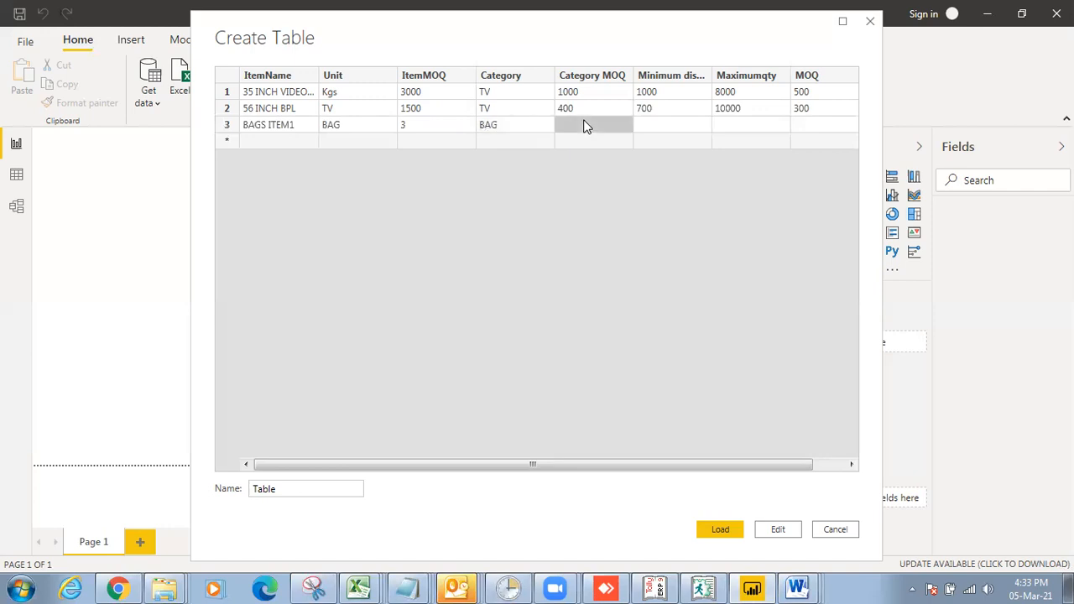
{"action": "type", "text": "2"}
{"action": "left_click", "coordinate": [646, 130]}
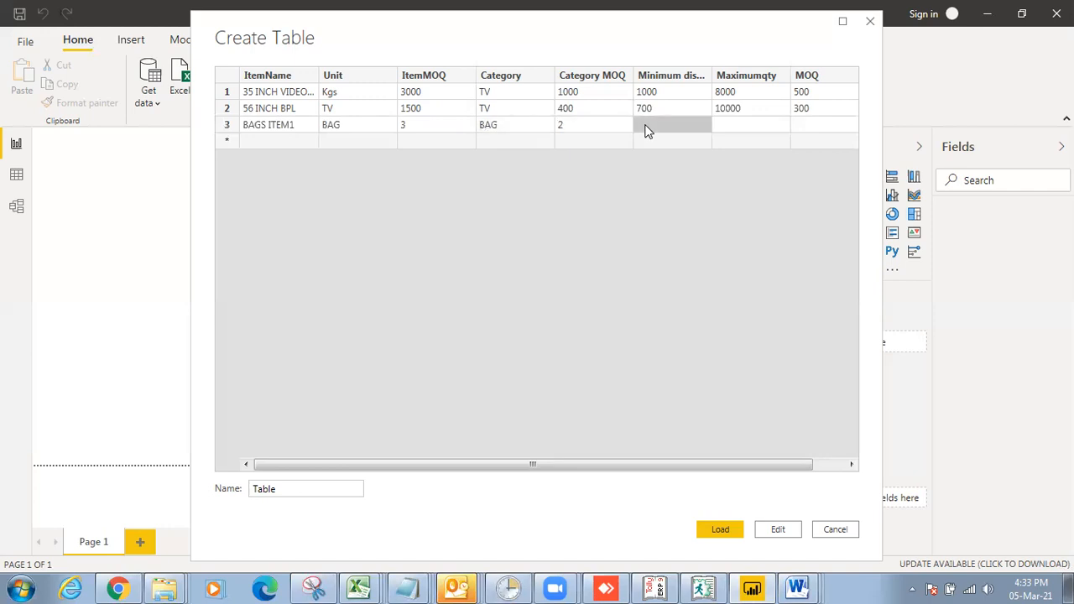
{"action": "type", "text": "5"}
{"action": "left_click", "coordinate": [728, 124]}
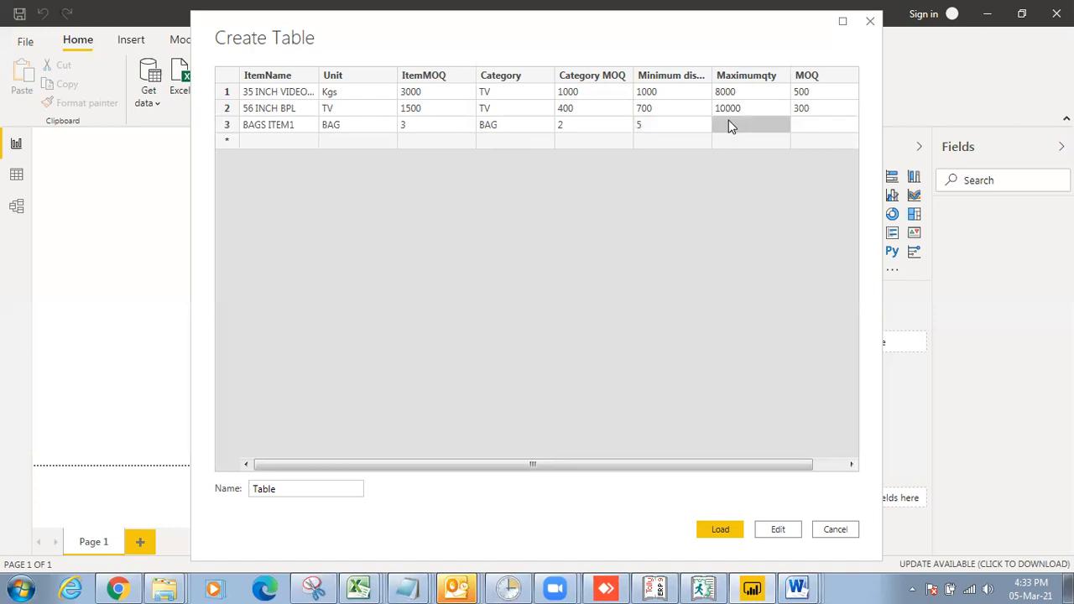
{"action": "type", "text": "10"}
{"action": "left_click", "coordinate": [803, 130]}
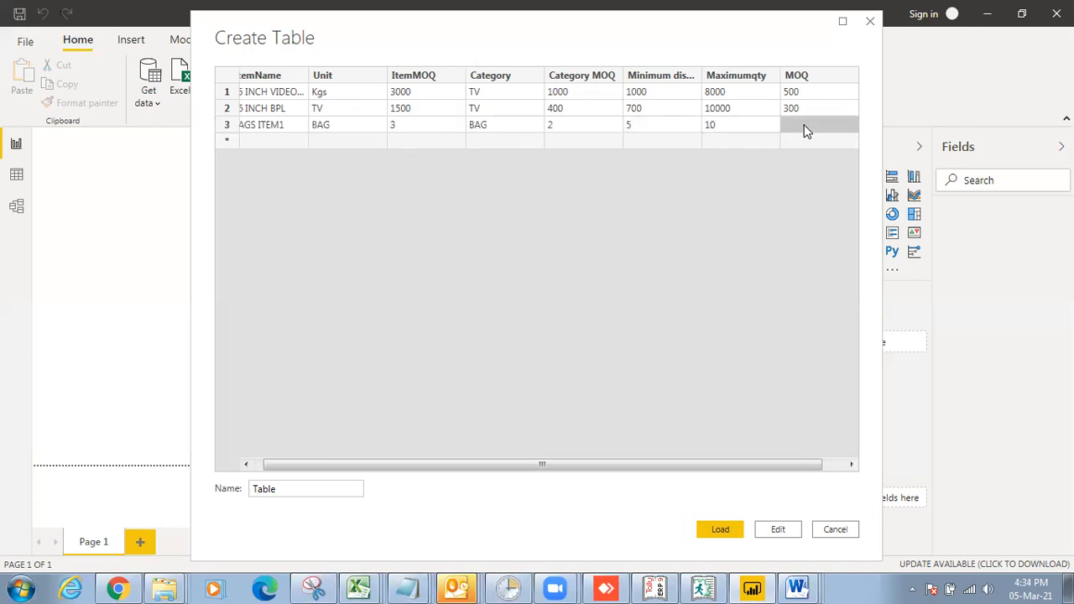
{"action": "type", "text": "4"}
{"action": "left_click", "coordinate": [819, 141]}
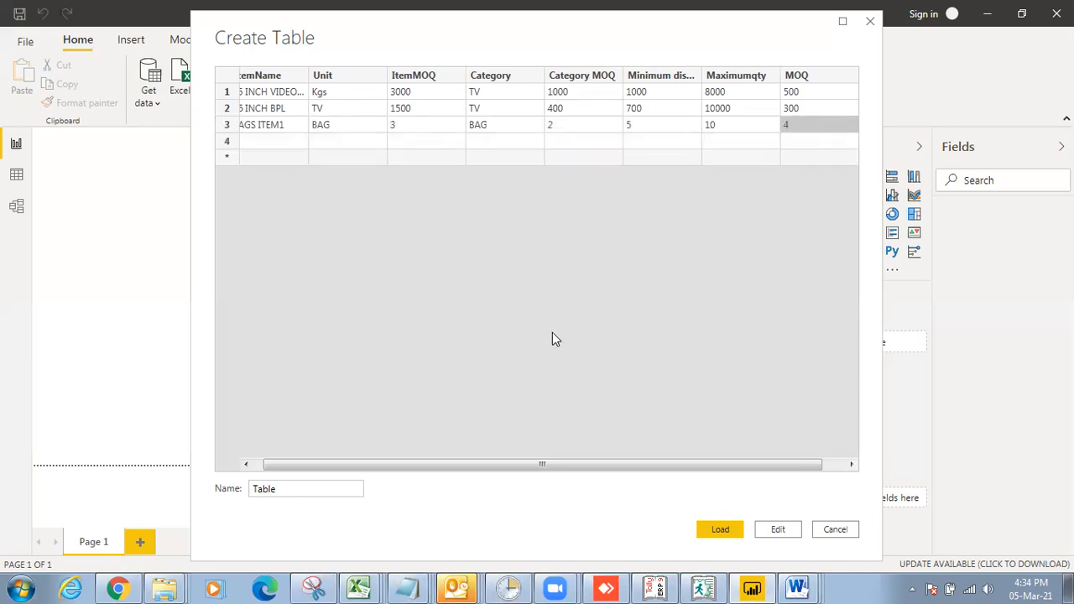
- Load the entered table into the data model and apply the pending query changes
{"action": "left_click", "coordinate": [718, 530]}
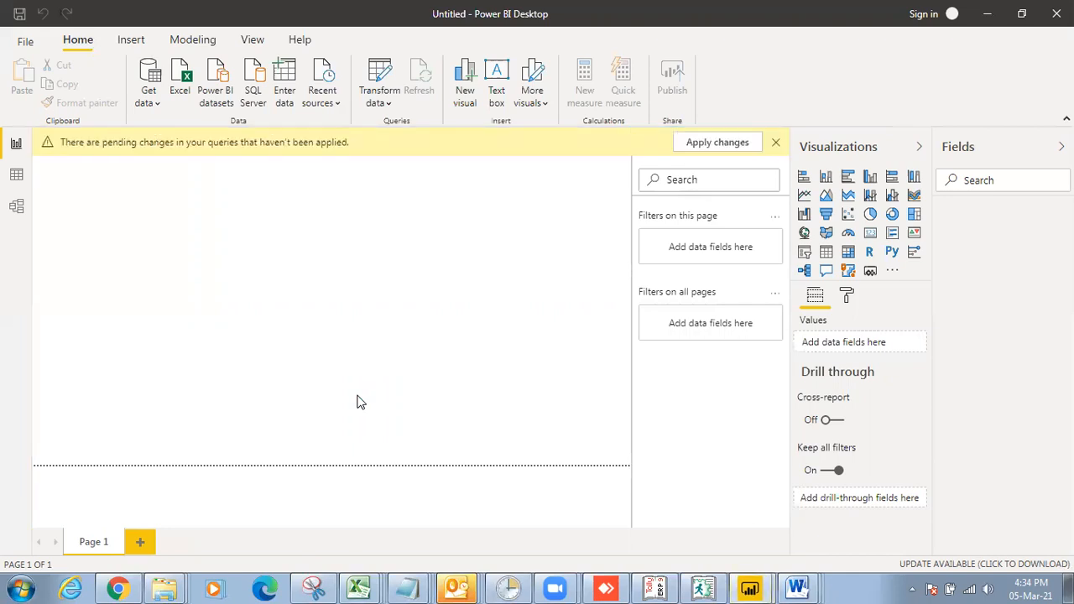
{"action": "left_click", "coordinate": [714, 145]}
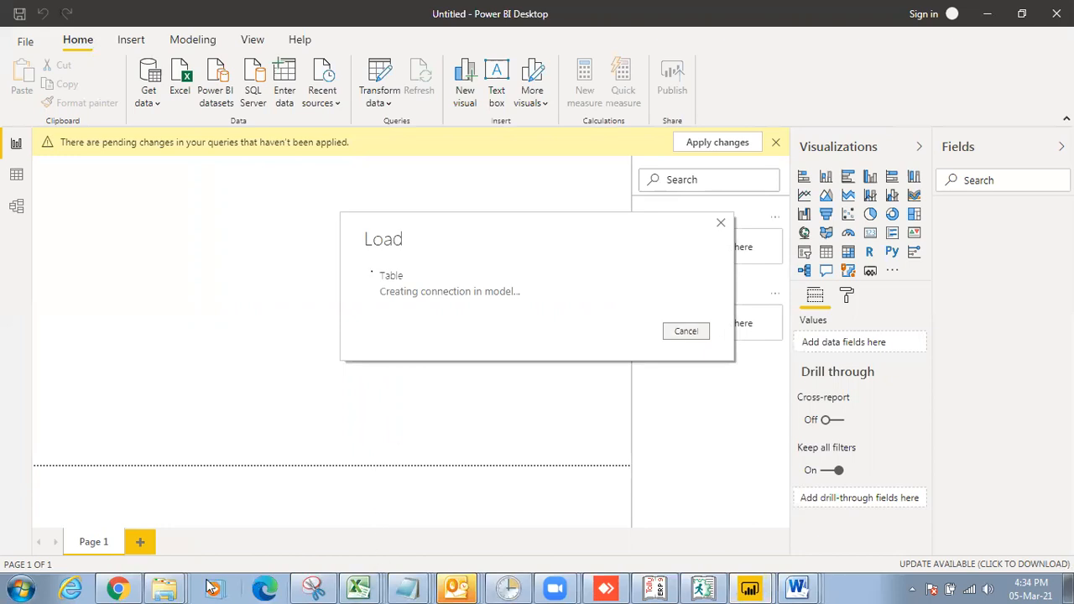
- Examine the Stock Qty column in the Chrome inventory sheet and compare the sheet's columns with the loaded table's fields in Power BI Desktop
{"action": "left_click", "coordinate": [120, 588]}
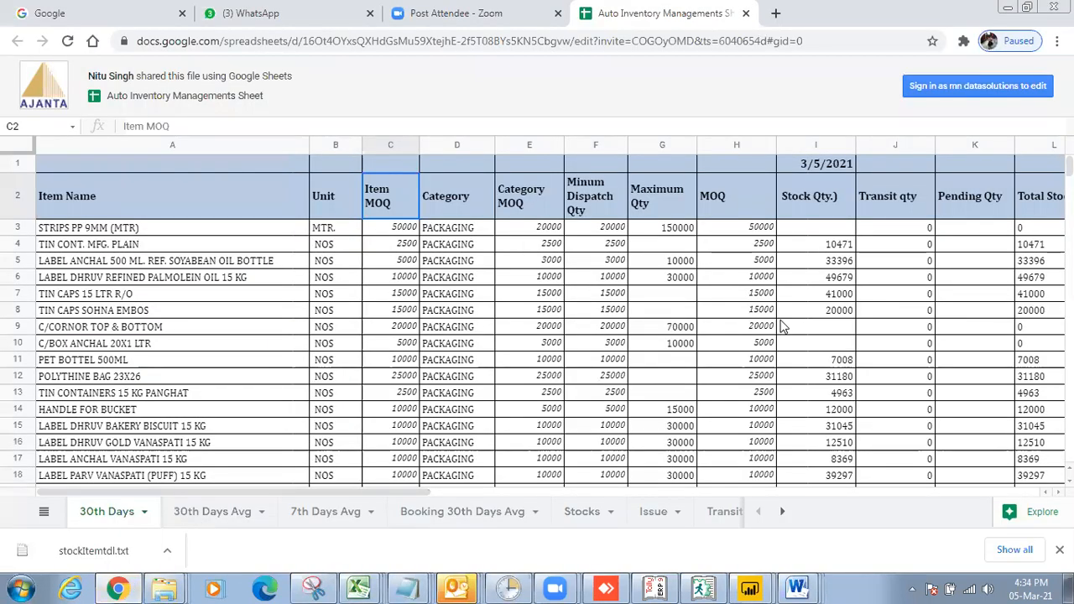
{"action": "left_click_drag", "start_coordinate": [822, 228], "coordinate": [835, 357]}
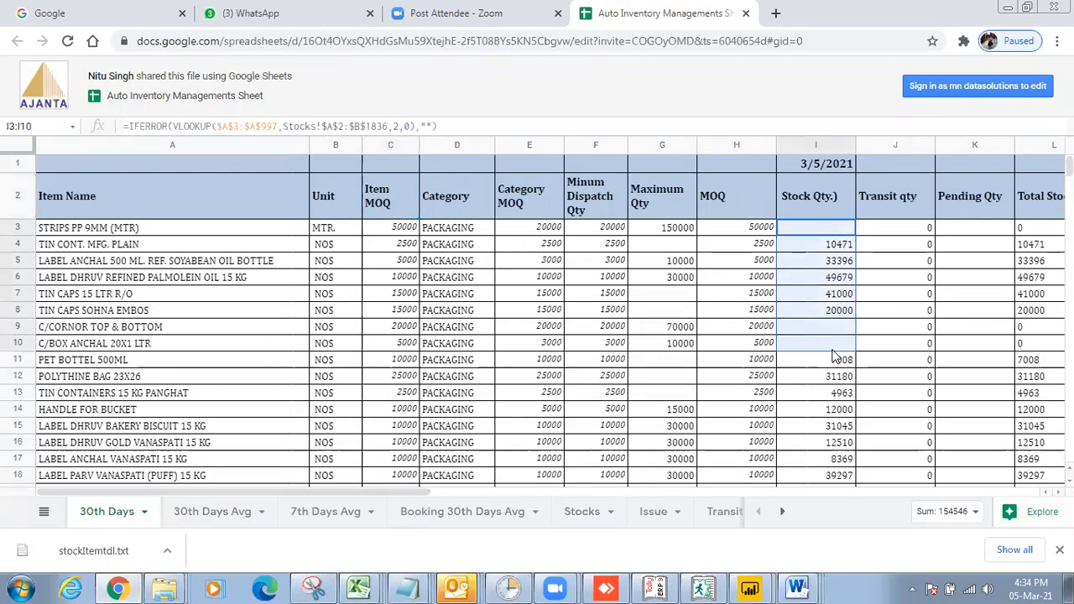
{"action": "mouse_move", "coordinate": [750, 587]}
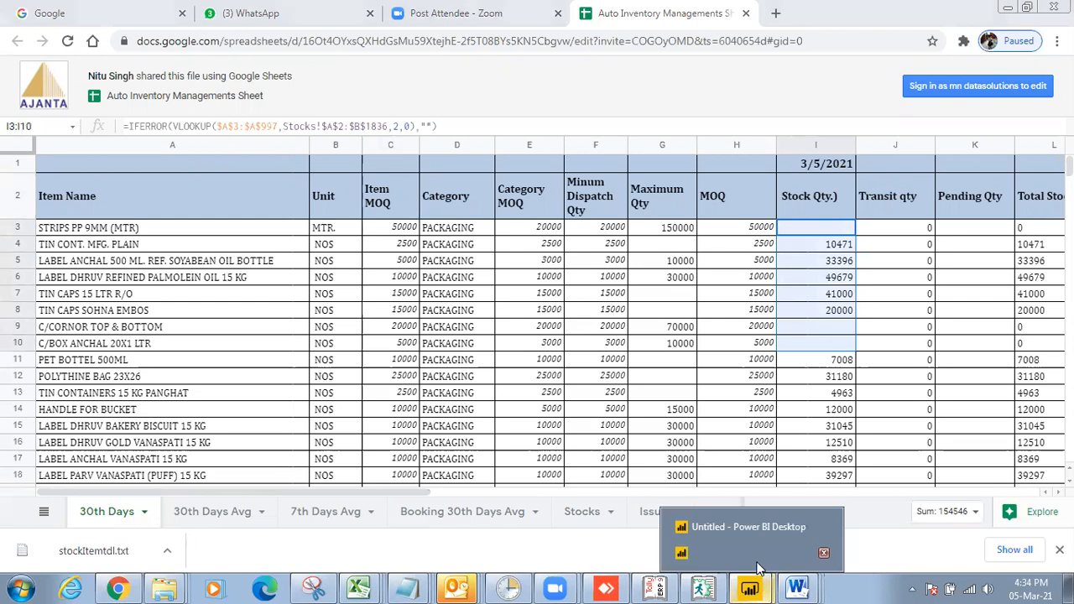
{"action": "left_click", "coordinate": [758, 562]}
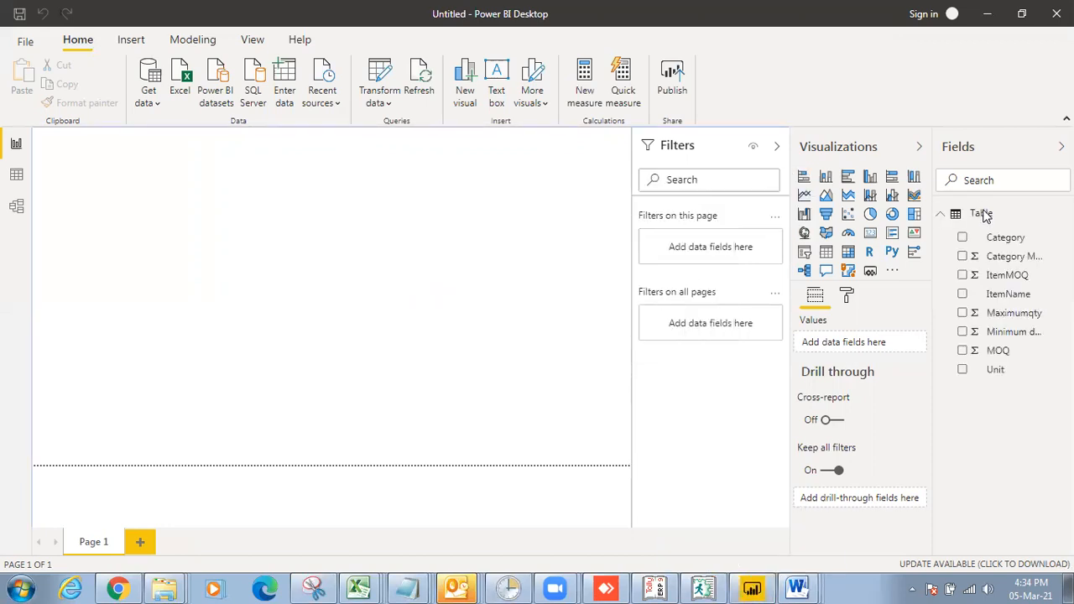
{"action": "left_click", "coordinate": [118, 588]}
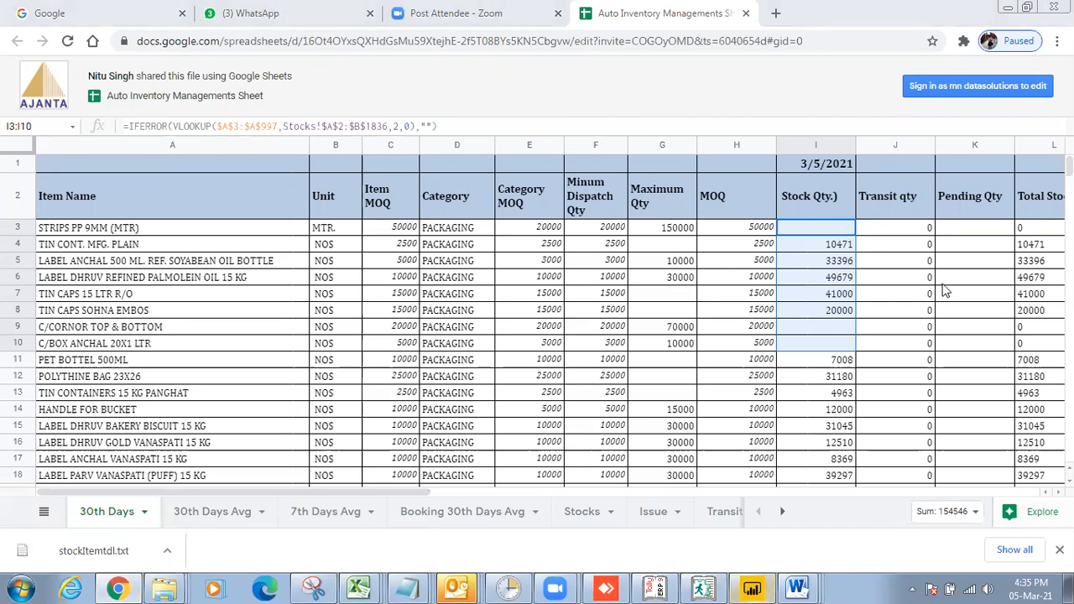
{"action": "left_click", "coordinate": [752, 580]}
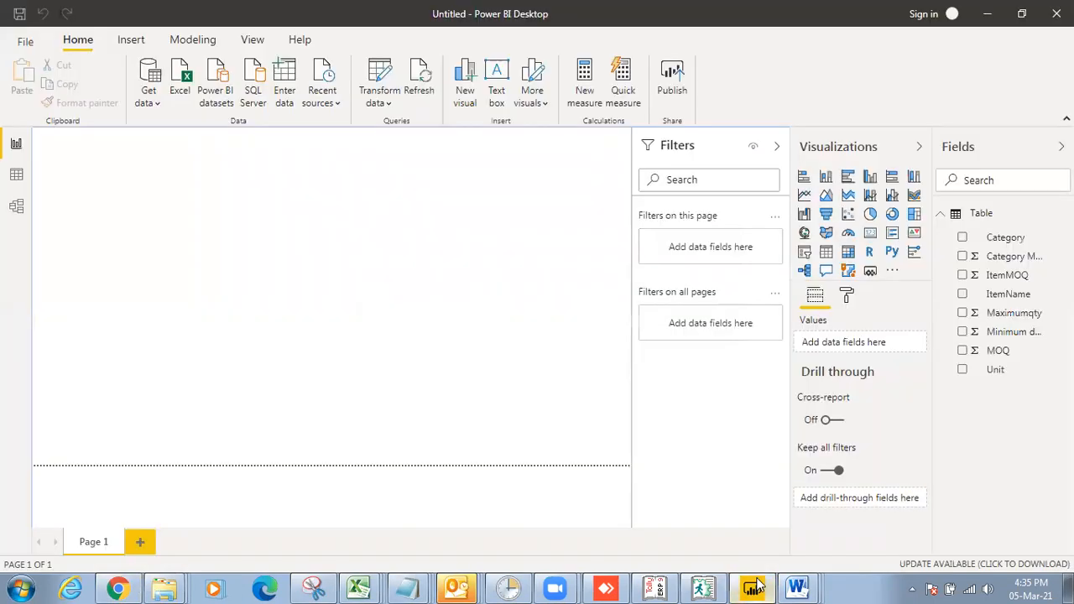
- Rename the manually entered table as 30THDAY_CORE
{"action": "left_click", "coordinate": [980, 214]}
{"action": "left_click", "coordinate": [980, 213]}
{"action": "right_click", "coordinate": [981, 214]}
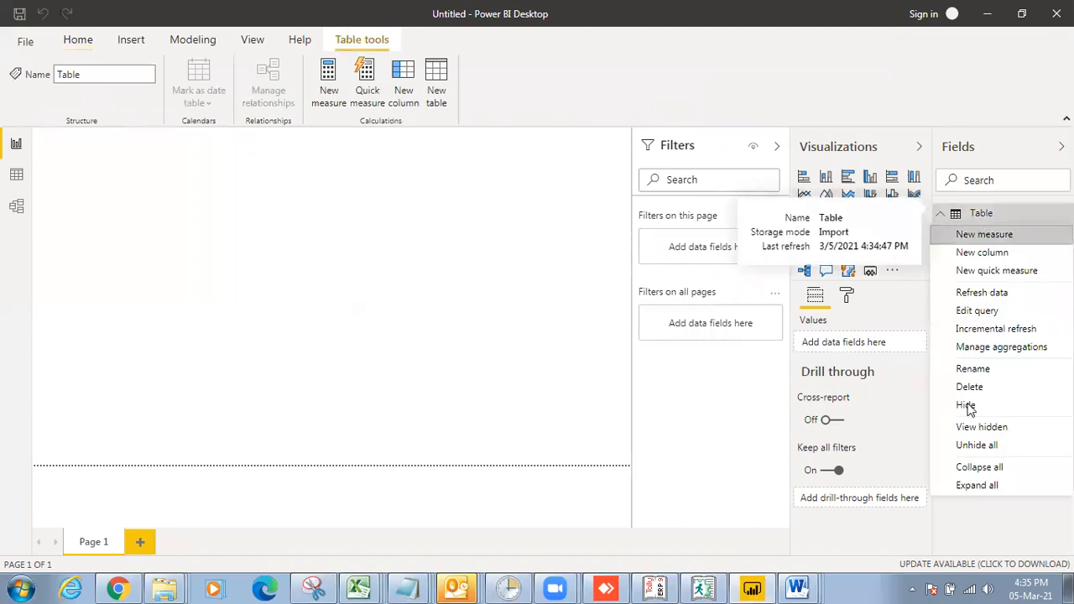
{"action": "left_click", "coordinate": [972, 370]}
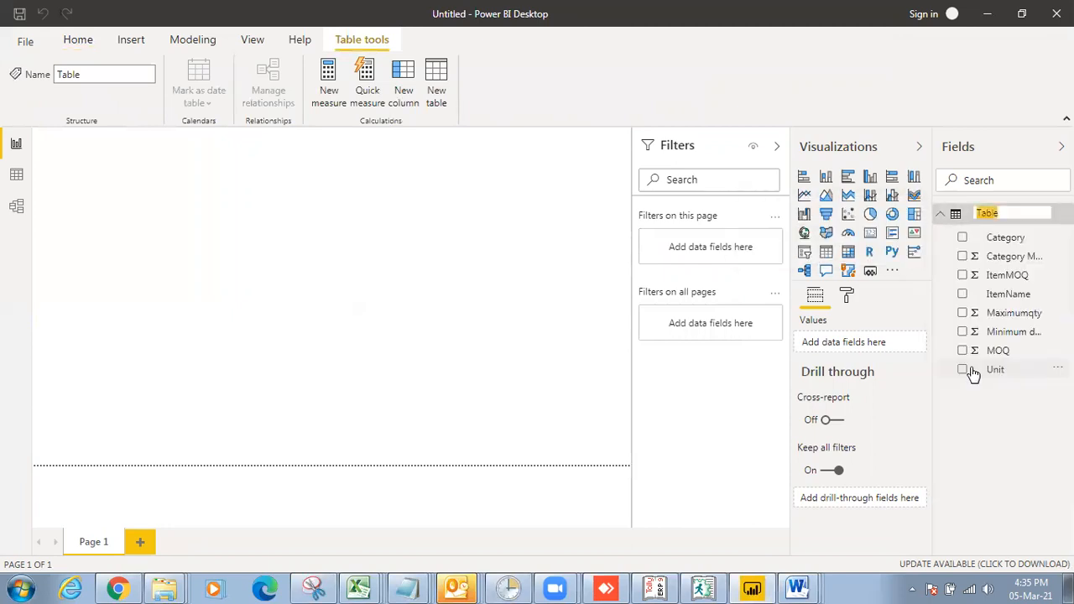
{"action": "type", "text": "30THDAY_CORE"}
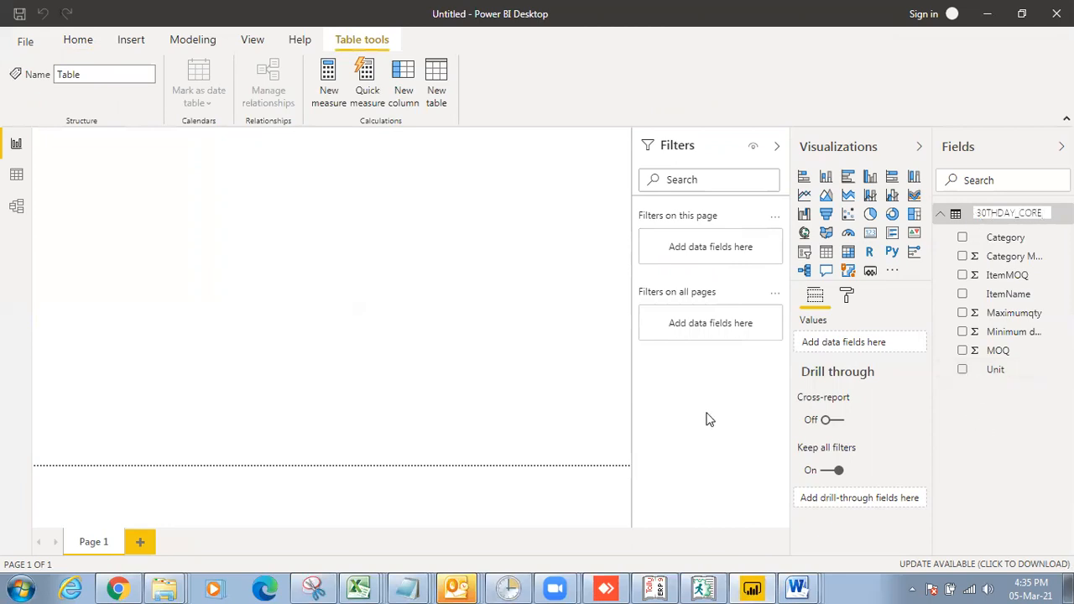
{"action": "left_click", "coordinate": [336, 296]}
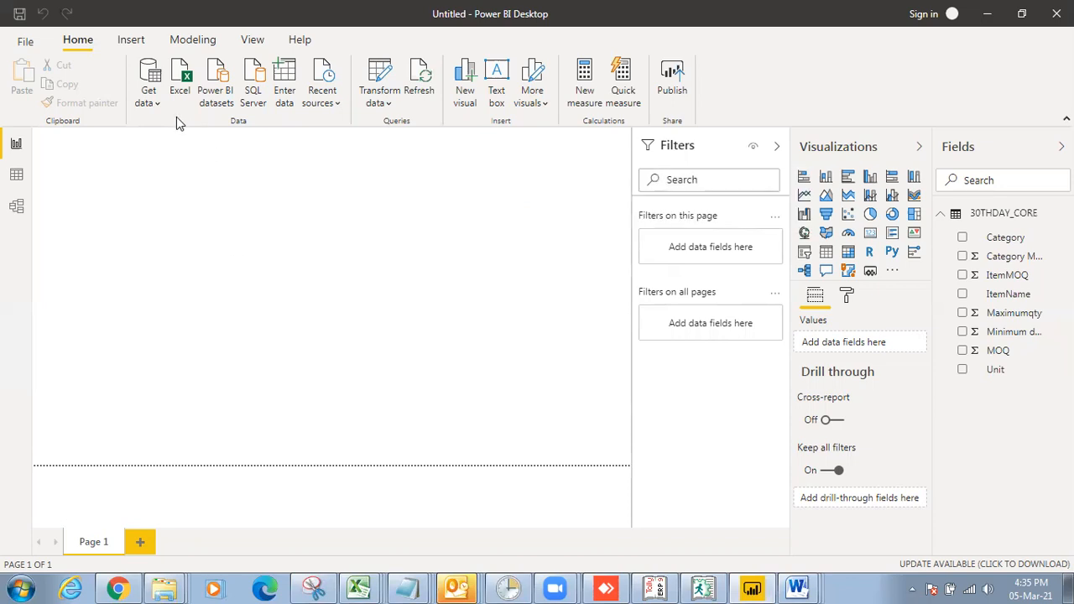
- Import stockitem_ajanta.json from the C: drive's Ajanta\Sample-1 folder as a JSON data source
{"action": "left_click", "coordinate": [155, 105]}
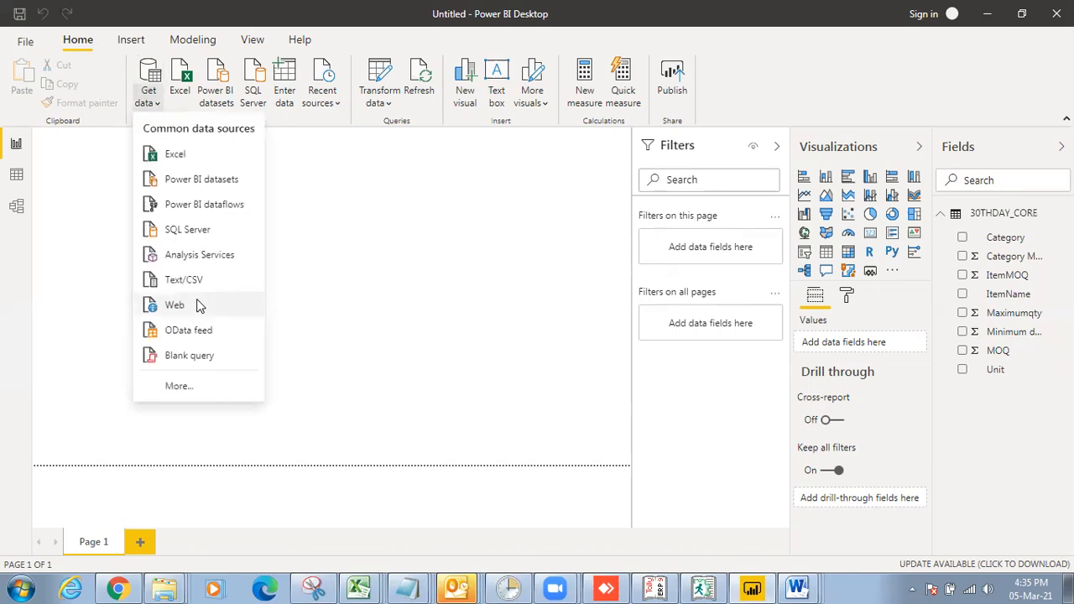
{"action": "left_click", "coordinate": [189, 392]}
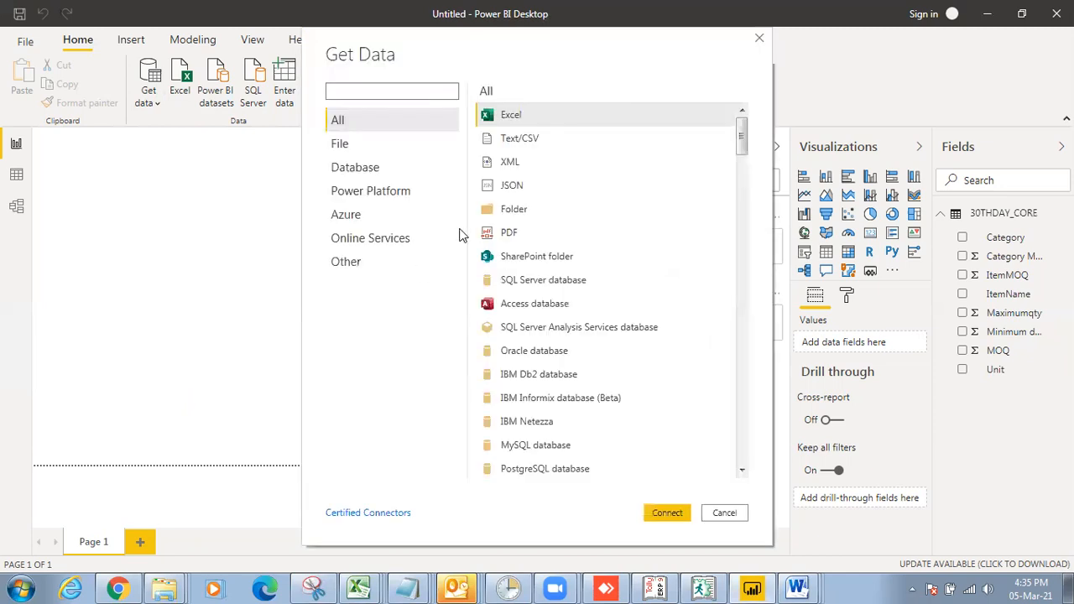
{"action": "left_click", "coordinate": [510, 186]}
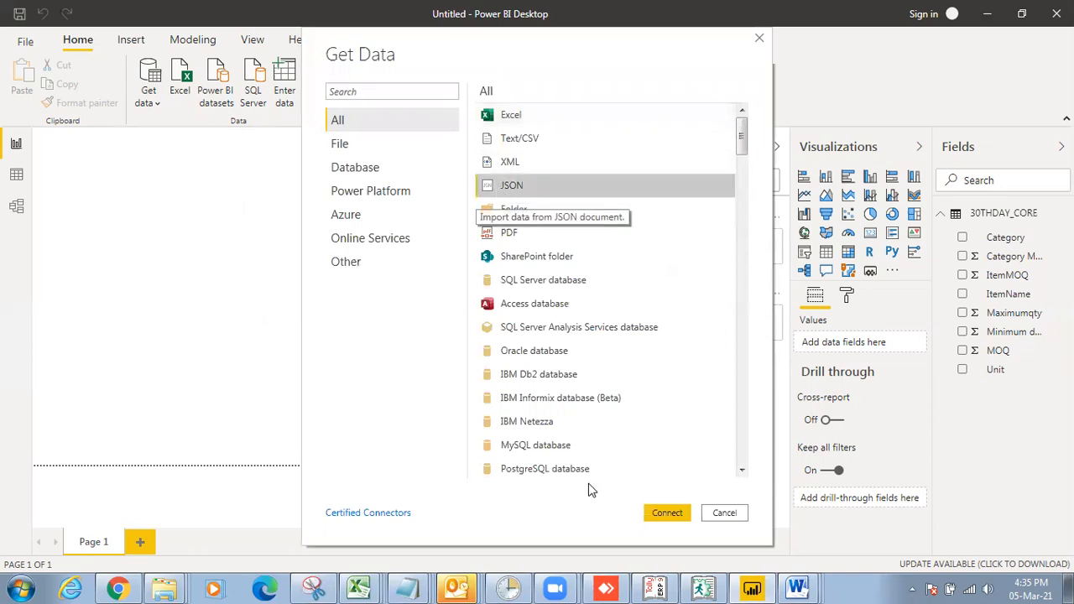
{"action": "left_click", "coordinate": [667, 512]}
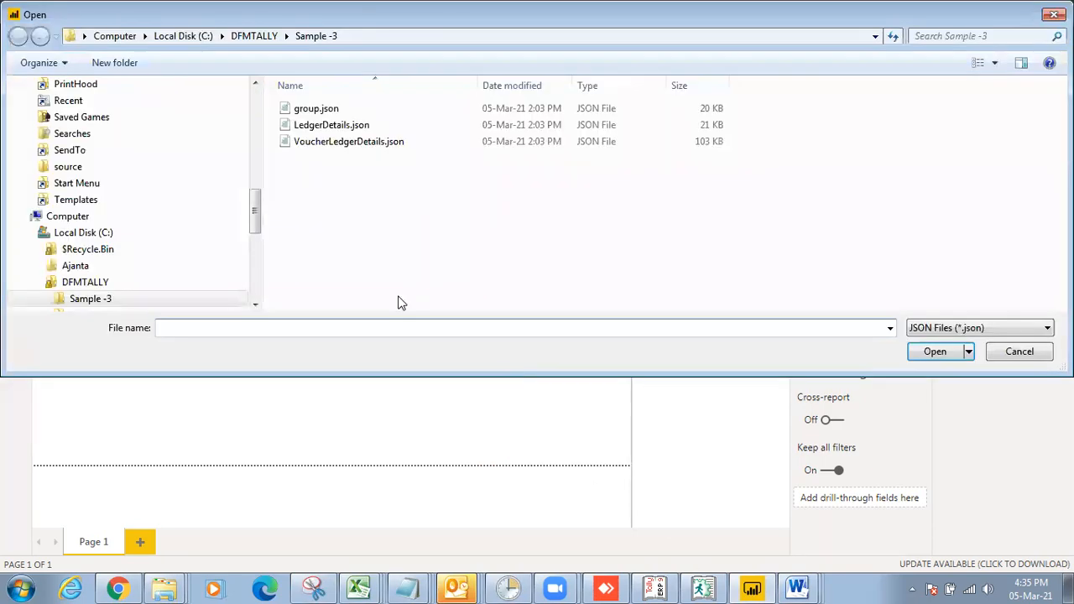
{"action": "left_click", "coordinate": [185, 35]}
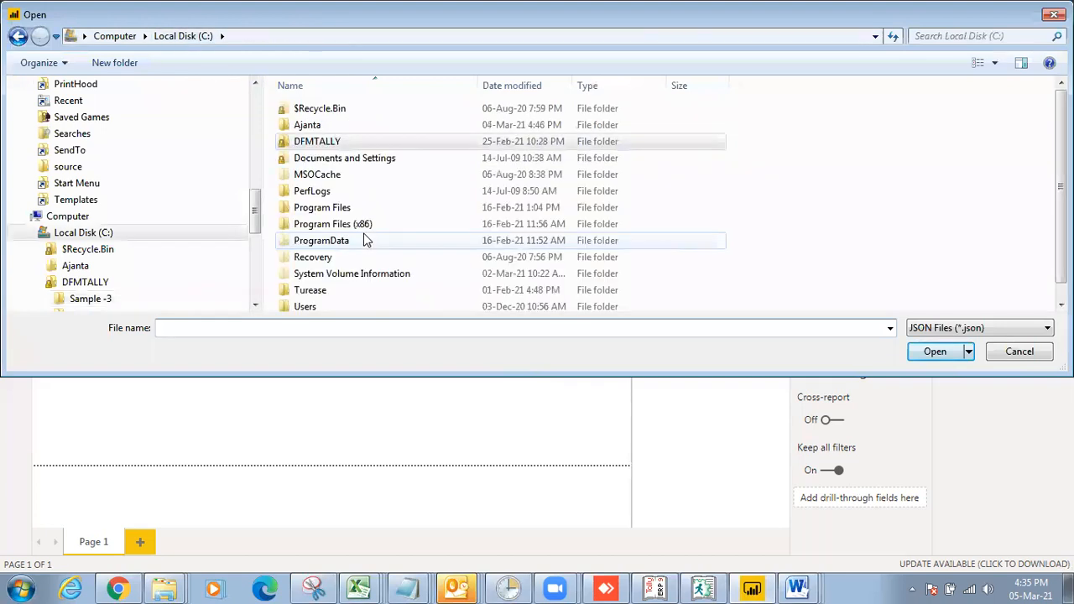
{"action": "double_click", "coordinate": [362, 125]}
{"action": "double_click", "coordinate": [364, 109]}
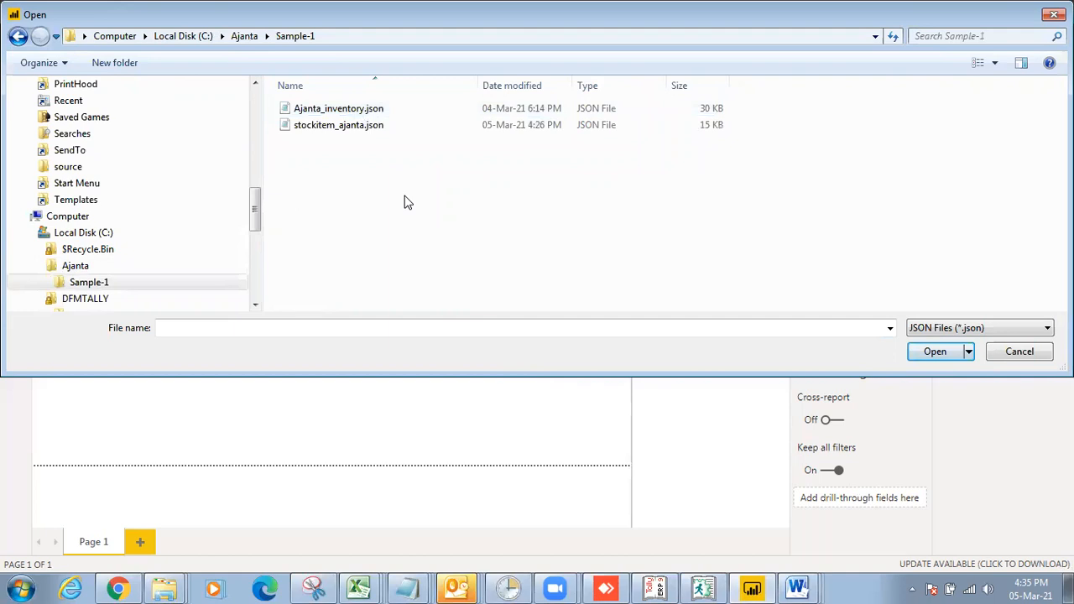
{"action": "left_click", "coordinate": [383, 128]}
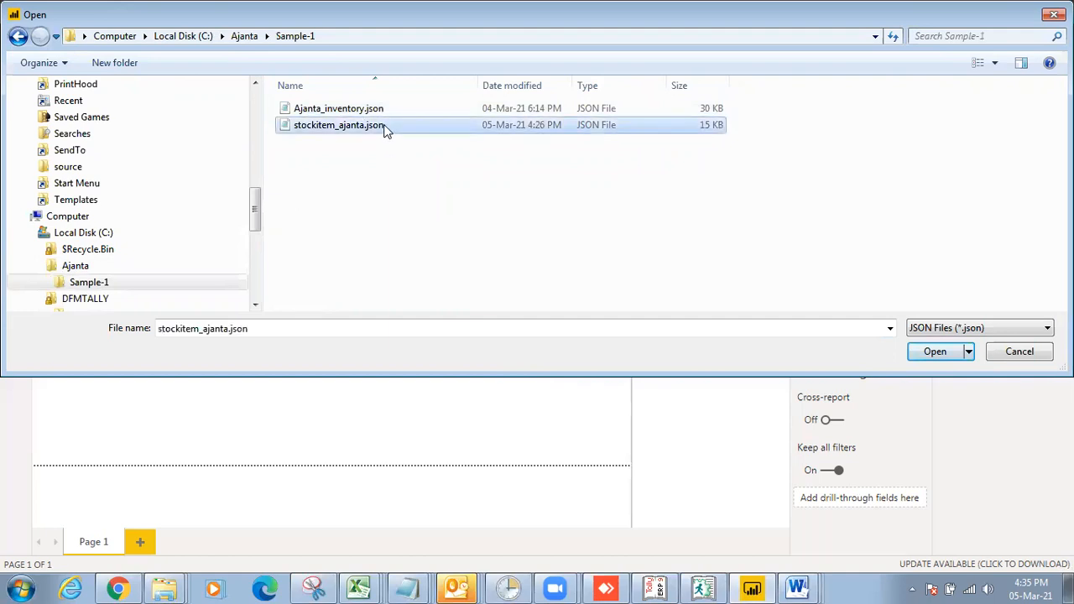
{"action": "left_click", "coordinate": [936, 351]}
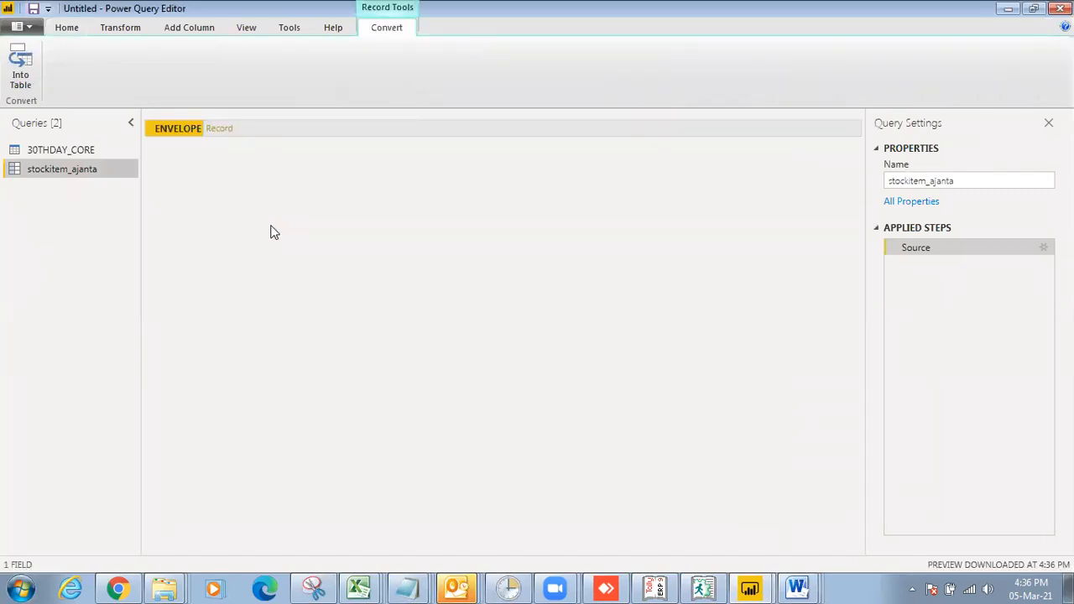
- Convert the ENVELOPE record into a table and expand its Value column with the original column name as prefix
{"action": "left_click", "coordinate": [21, 63]}
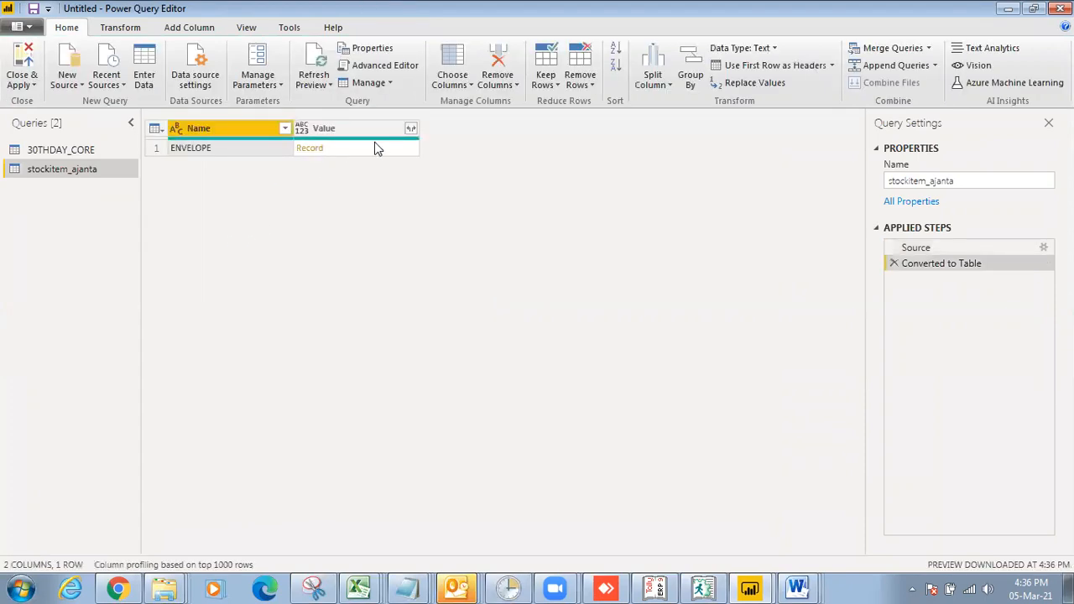
{"action": "left_click", "coordinate": [410, 129]}
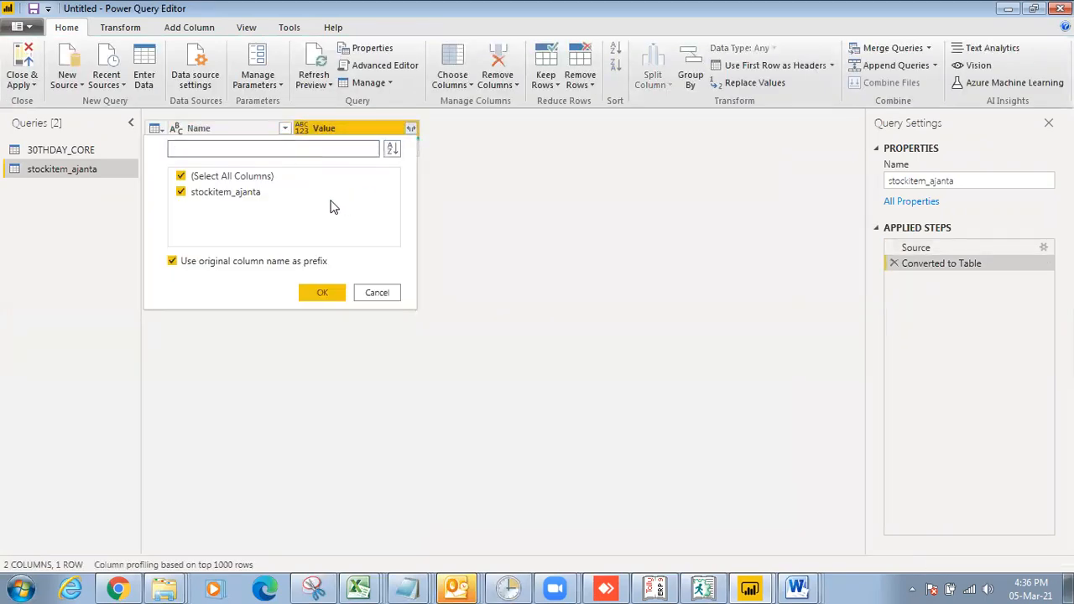
{"action": "left_click", "coordinate": [319, 294]}
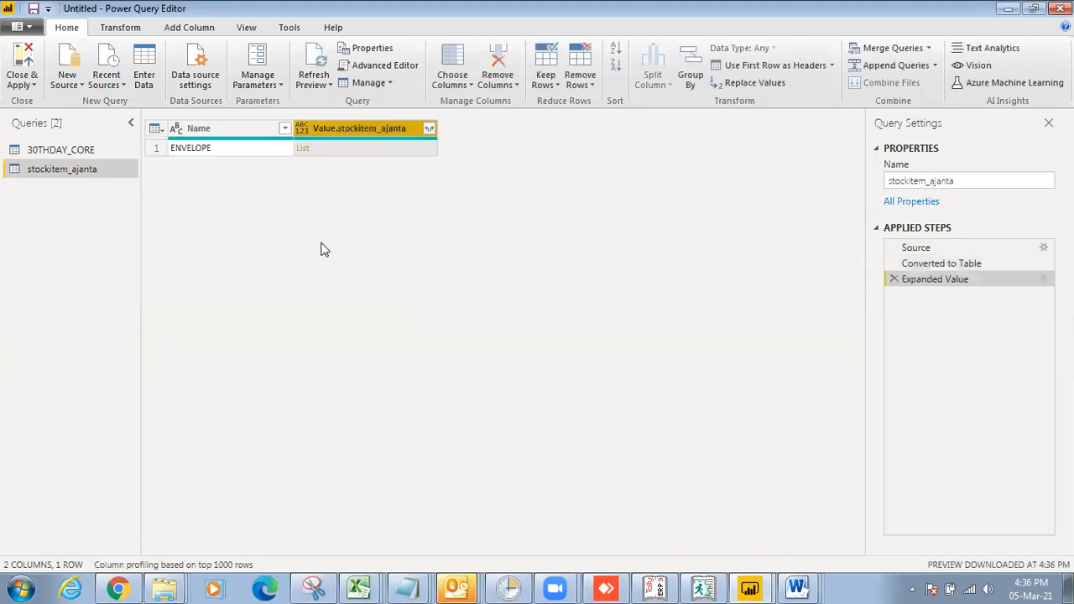
- Convert the nested stockitem_ajanta list to a table with no delimiter and expand its records into all their columns
{"action": "left_click", "coordinate": [304, 153]}
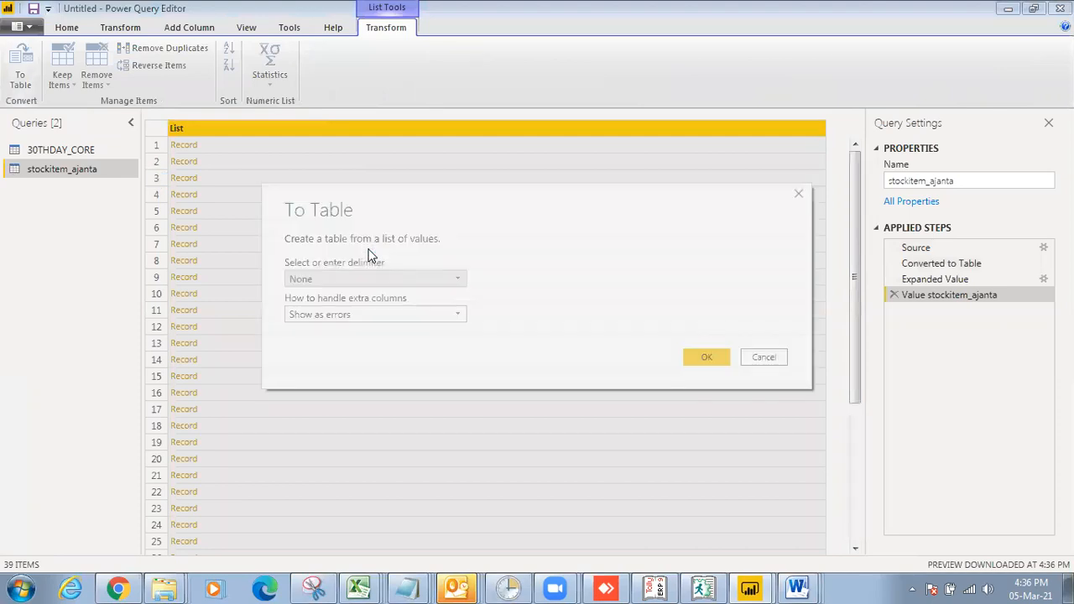
{"action": "left_click", "coordinate": [707, 358]}
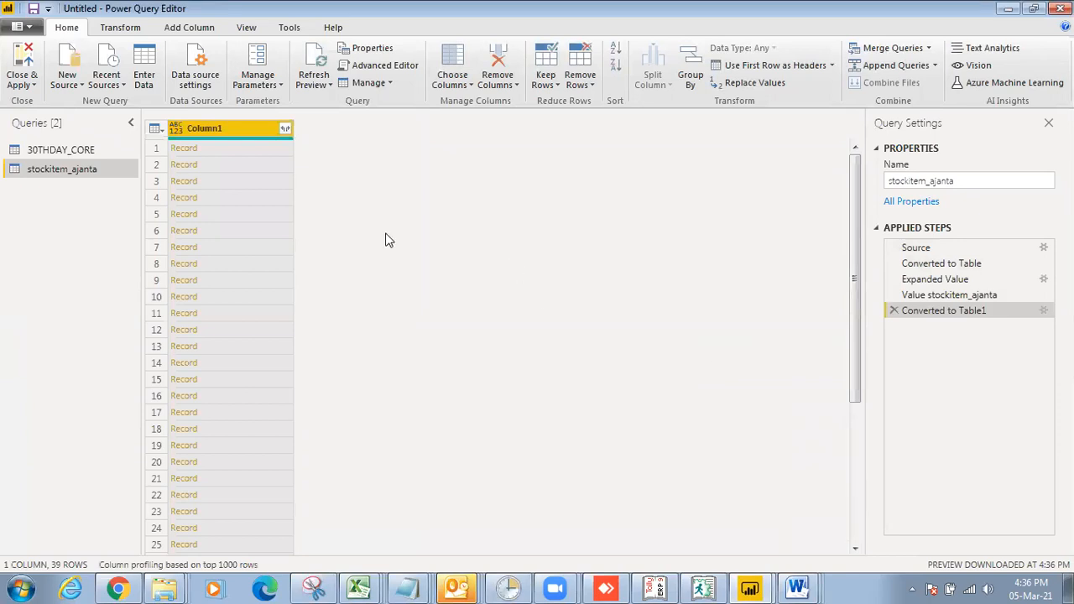
{"action": "left_click", "coordinate": [286, 128]}
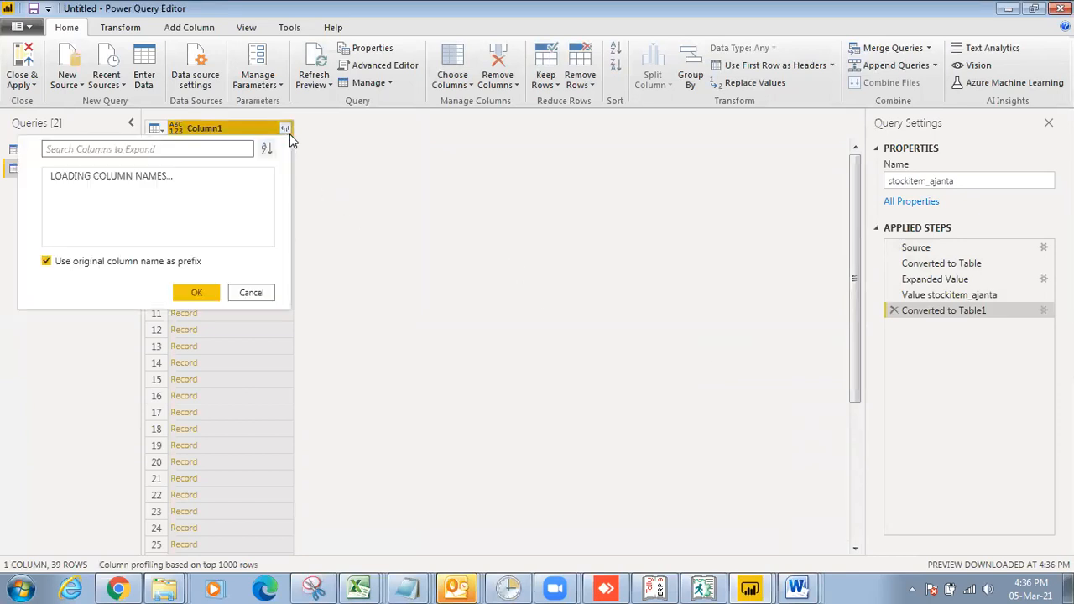
{"action": "left_click", "coordinate": [194, 320]}
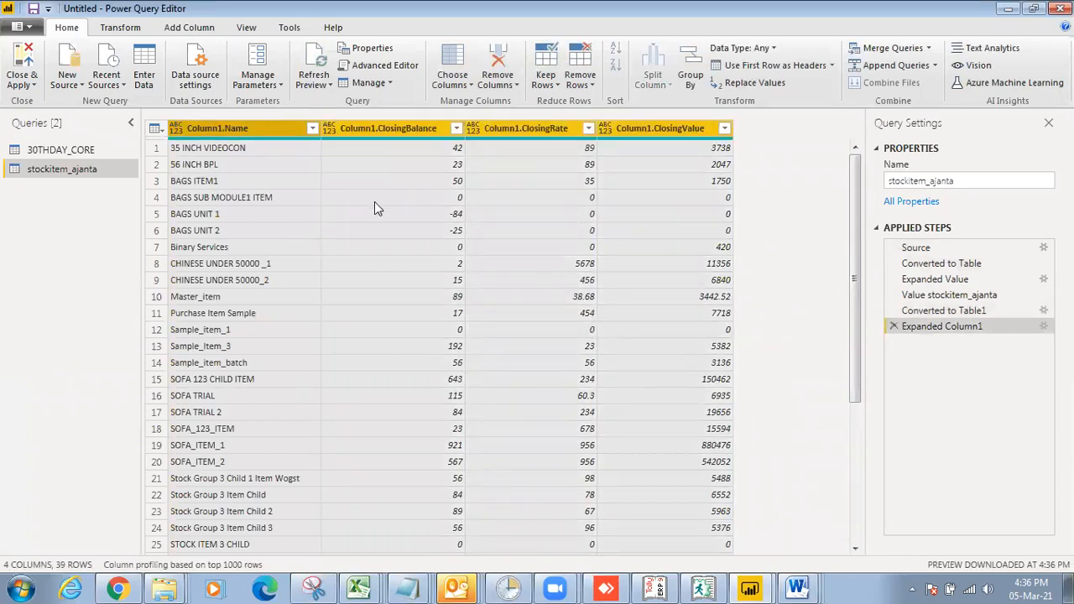
- Rename the Column1.Name column as Name and Column1.ClosingBalance as ClosingBalance
{"action": "right_click", "coordinate": [271, 138]}
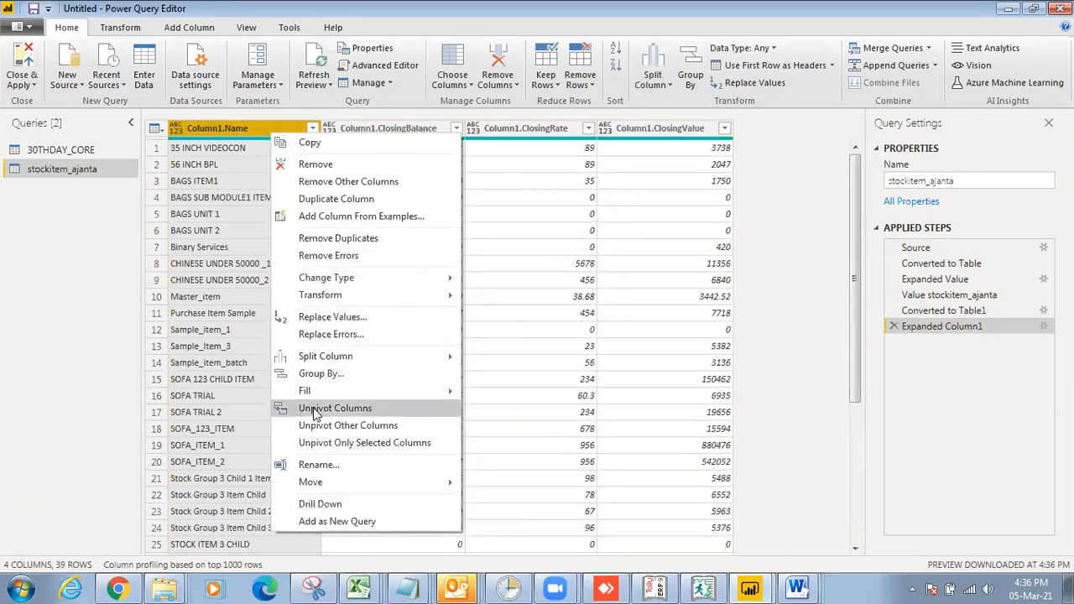
{"action": "key", "text": "F2"}
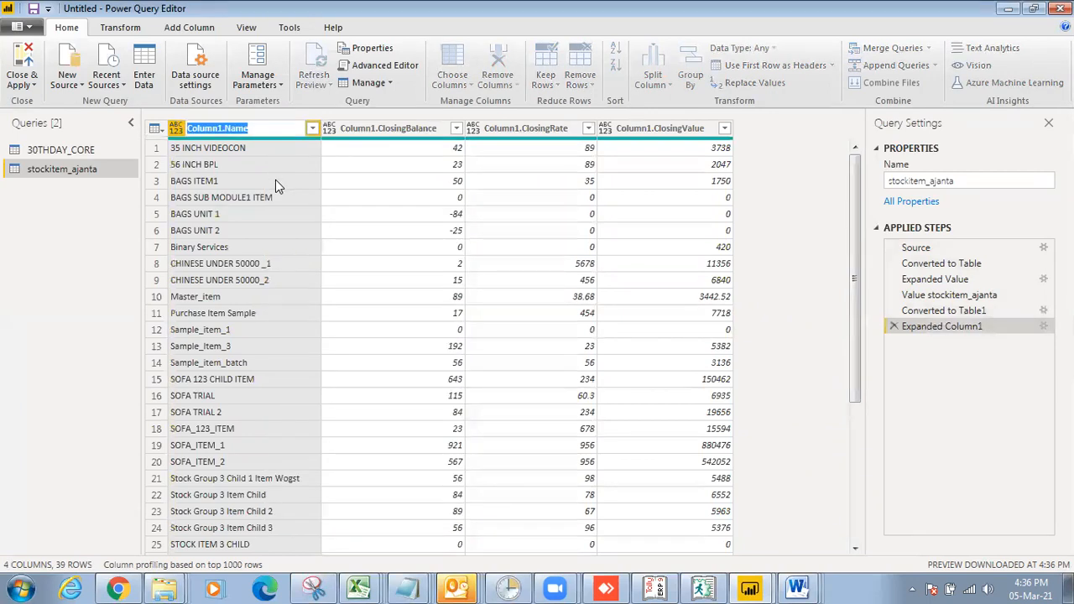
{"action": "type", "text": "Name"}
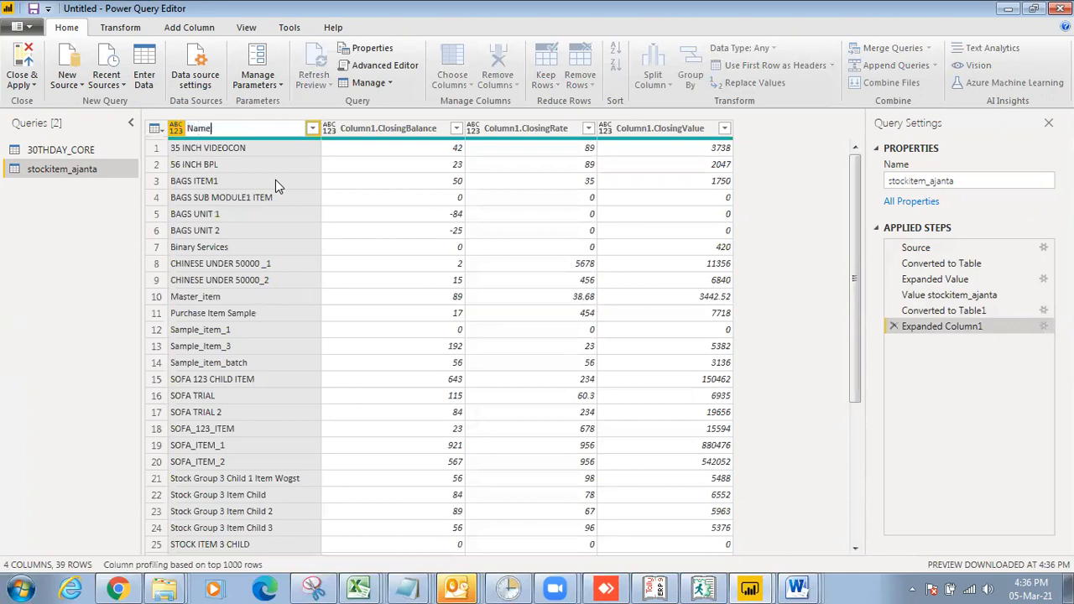
{"action": "key", "text": "Return"}
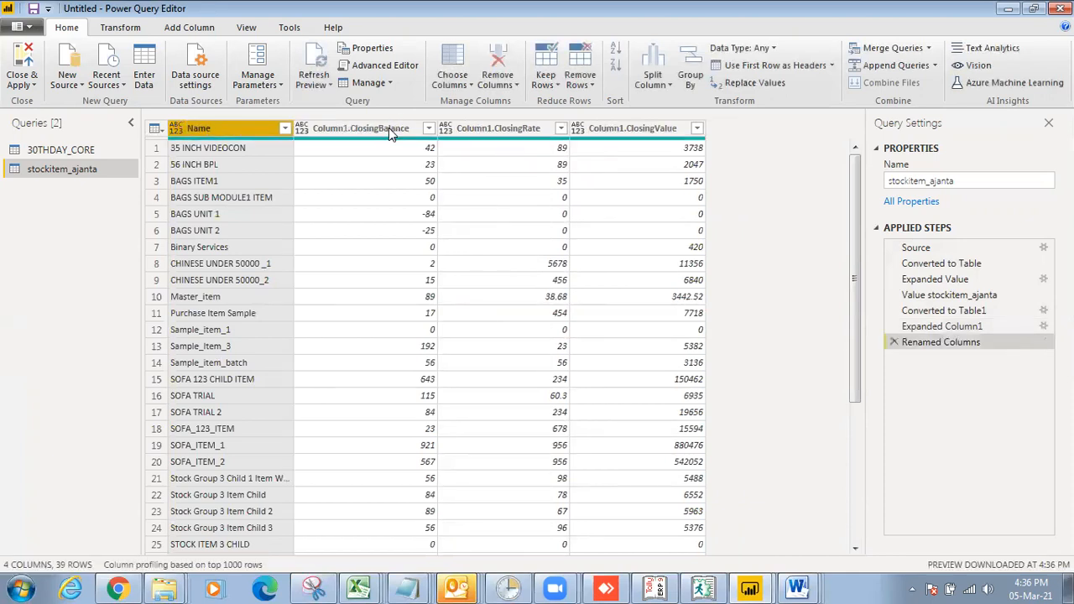
{"action": "left_click", "coordinate": [388, 127]}
{"action": "right_click", "coordinate": [389, 127]}
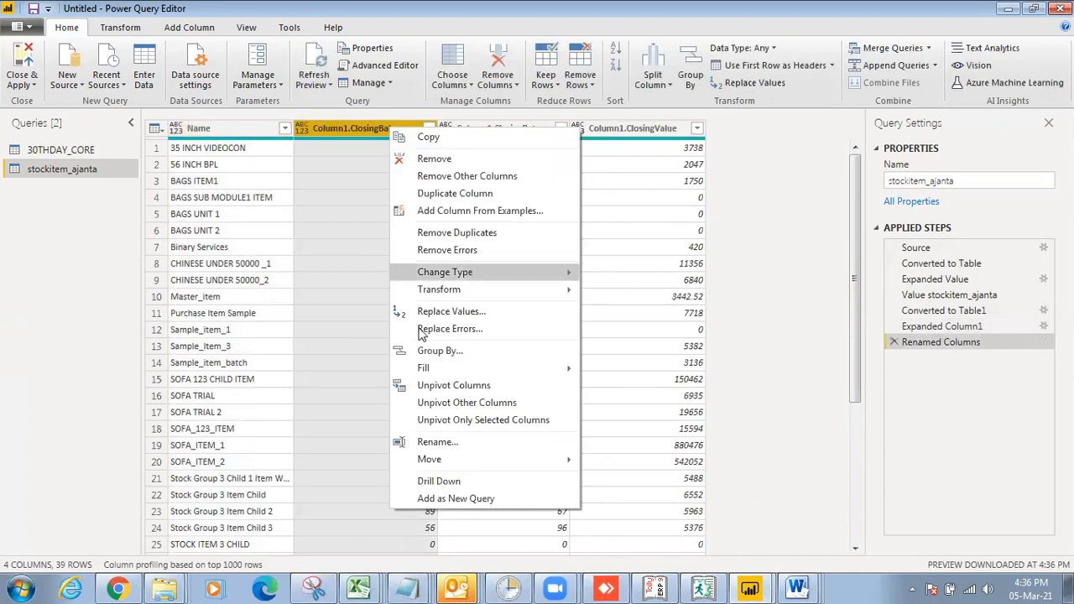
{"action": "left_click", "coordinate": [453, 443]}
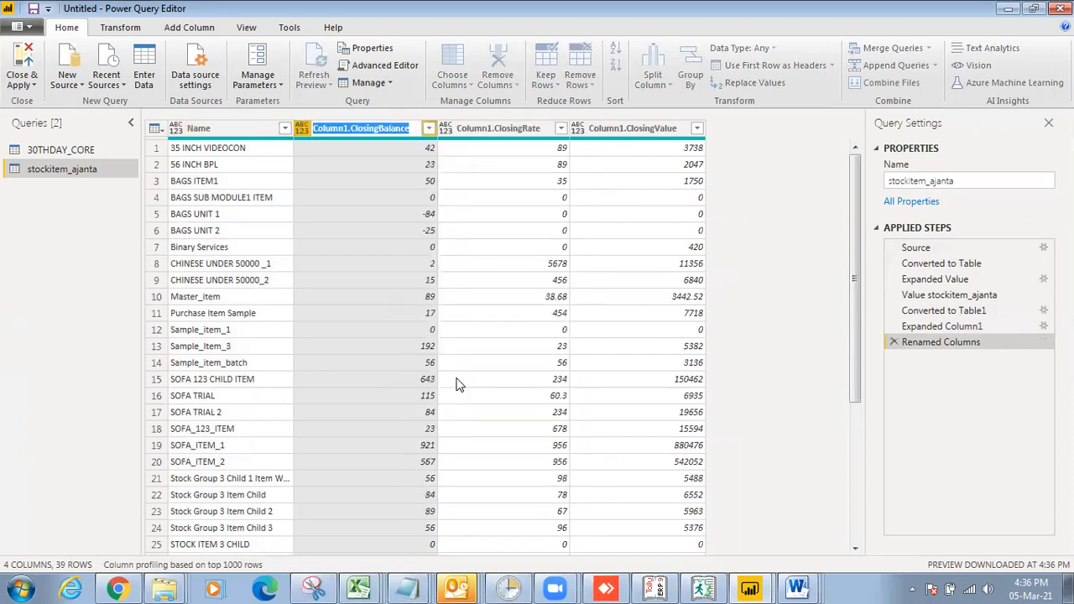
{"action": "type", "text": "ClosingB"}
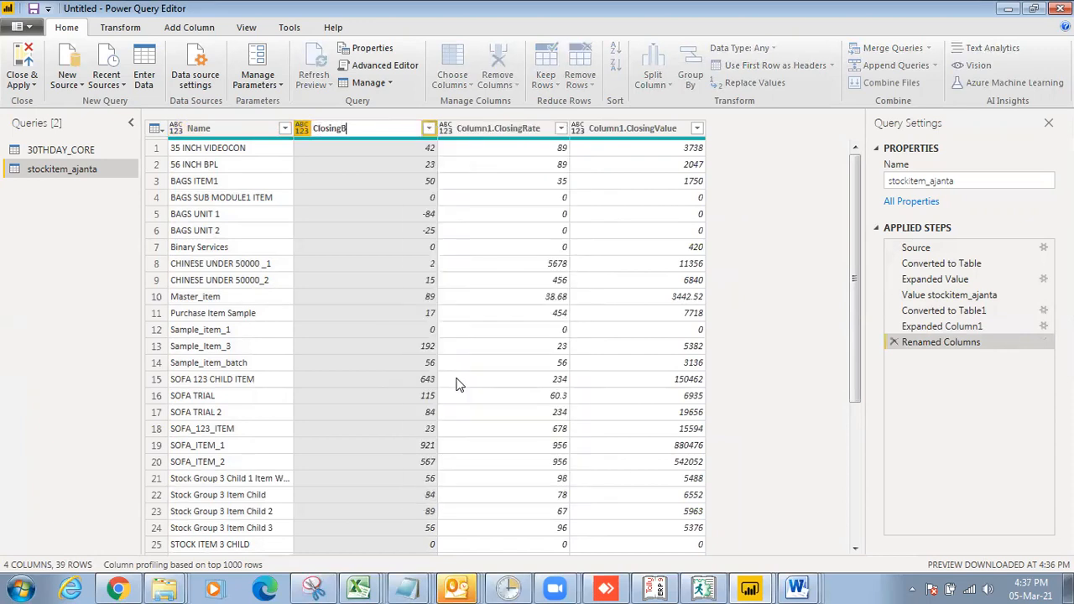
{"action": "key", "text": "BackSpace"}
- Rename the Column1.ClosingRate column as ClosingRate
{"action": "left_click", "coordinate": [516, 130]}
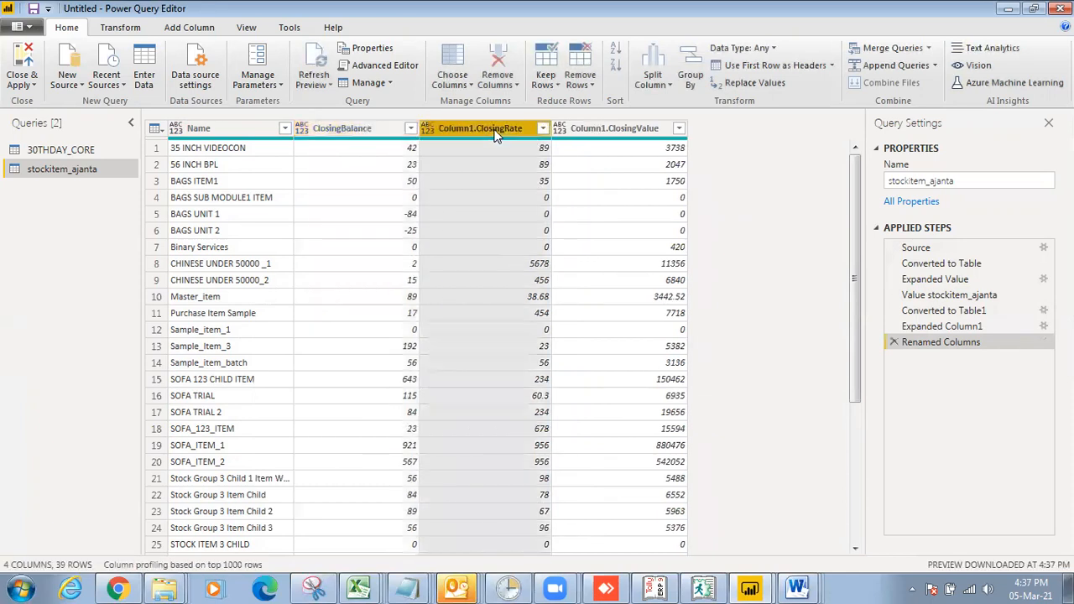
{"action": "right_click", "coordinate": [496, 134]}
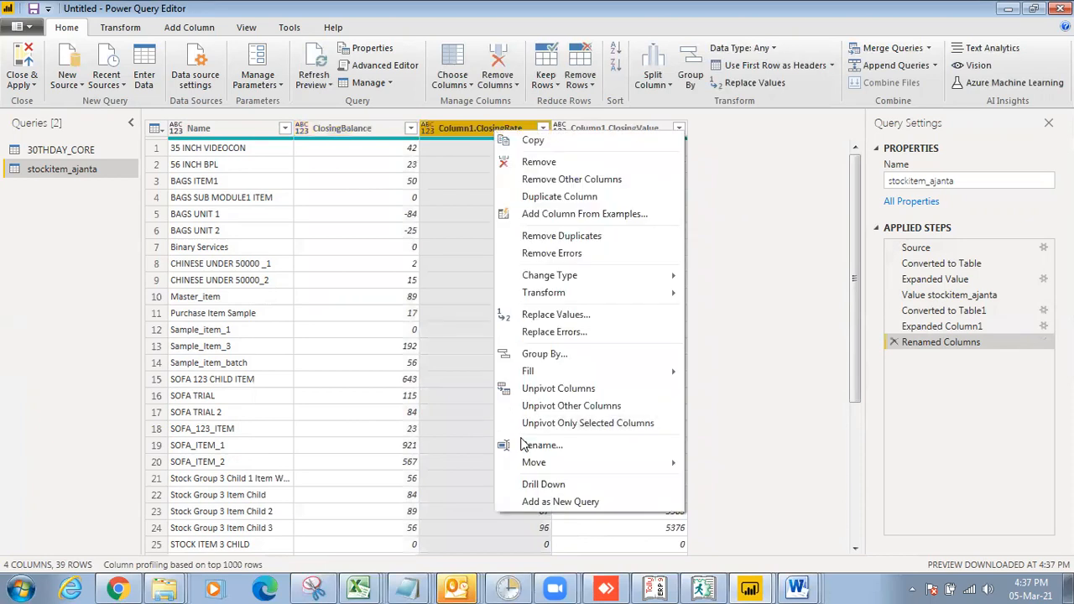
{"action": "key", "text": "F2"}
{"action": "type", "text": "Clos"}
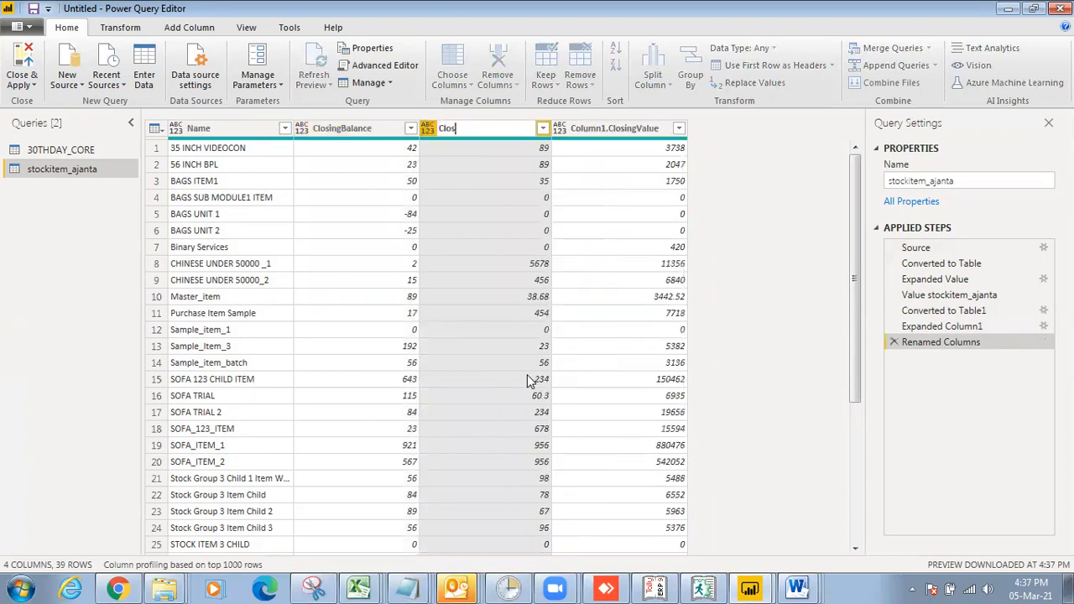
{"action": "type", "text": "ingRate"}
{"action": "key", "text": "Escape"}
- Rename the Column1.ClosingValue column as ClosingValue, and close the query editor with the changes applied
{"action": "left_click", "coordinate": [638, 129]}
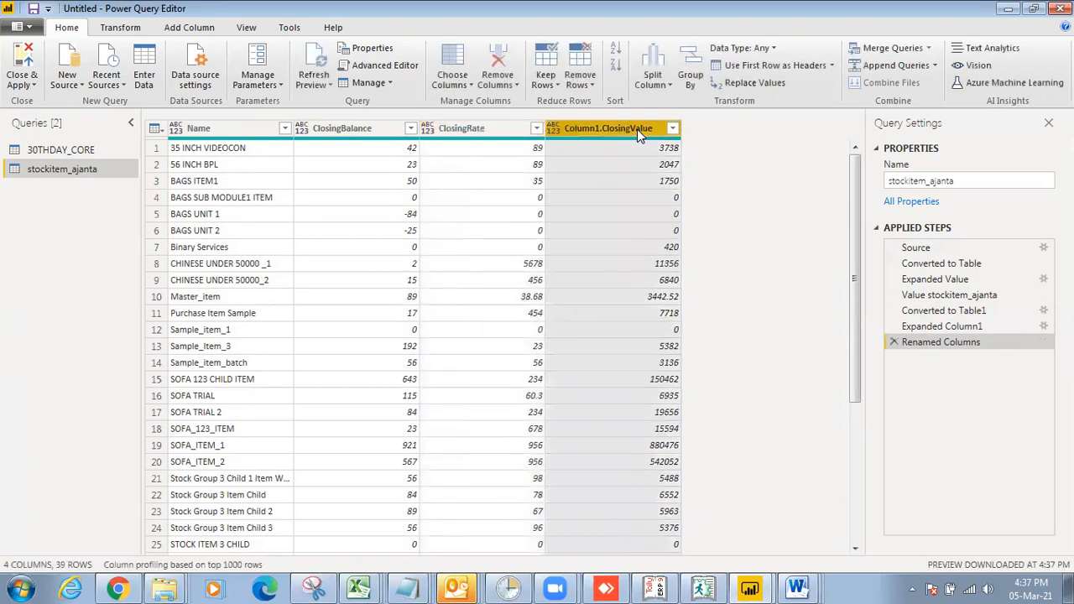
{"action": "right_click", "coordinate": [639, 129]}
{"action": "left_click", "coordinate": [687, 446]}
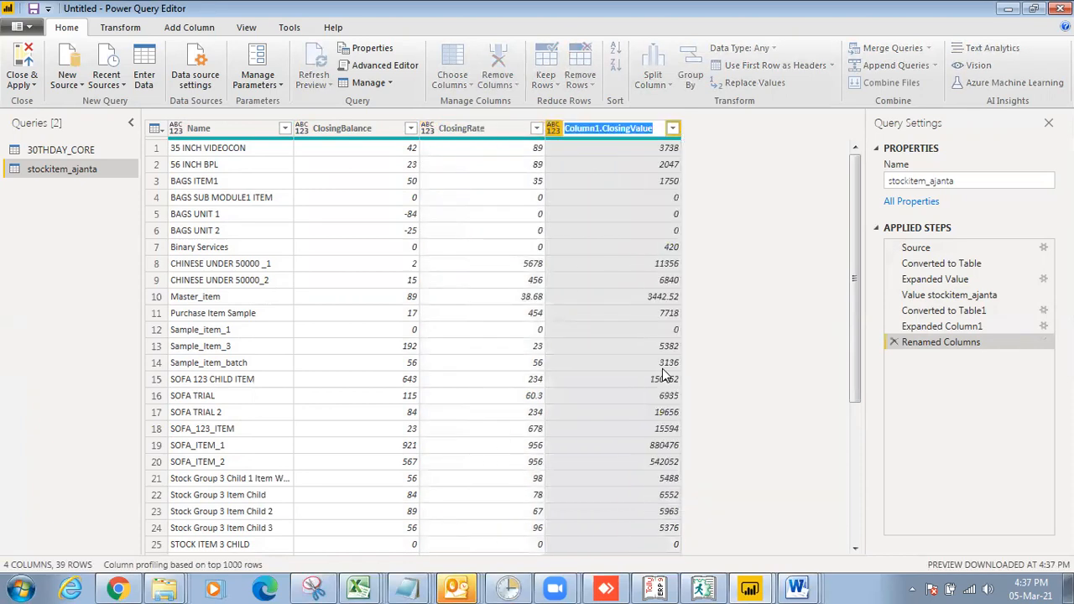
{"action": "type", "text": "Clo"}
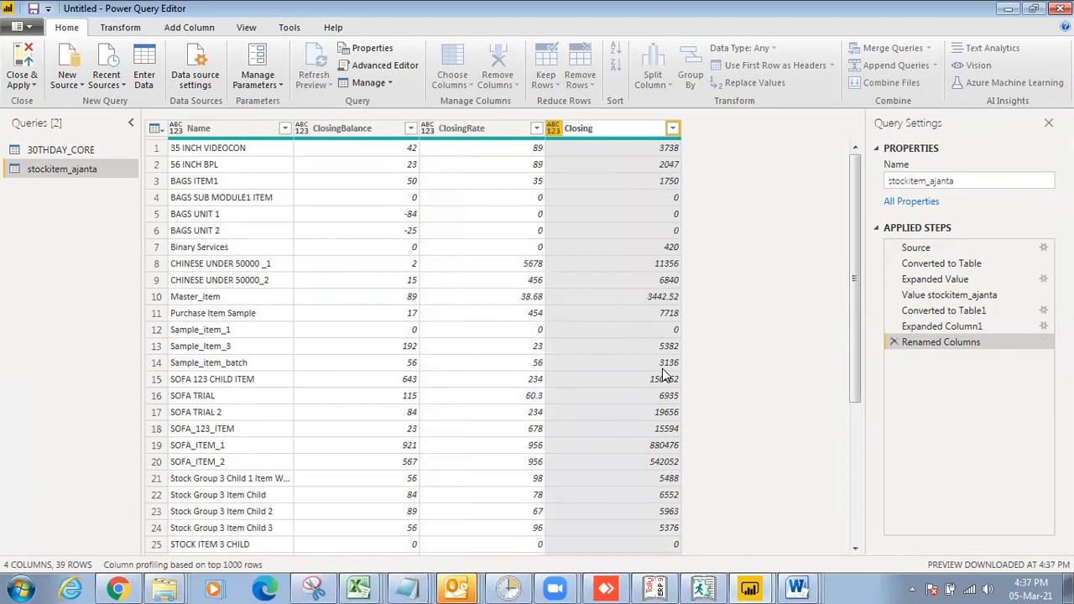
{"action": "left_click", "coordinate": [776, 380]}
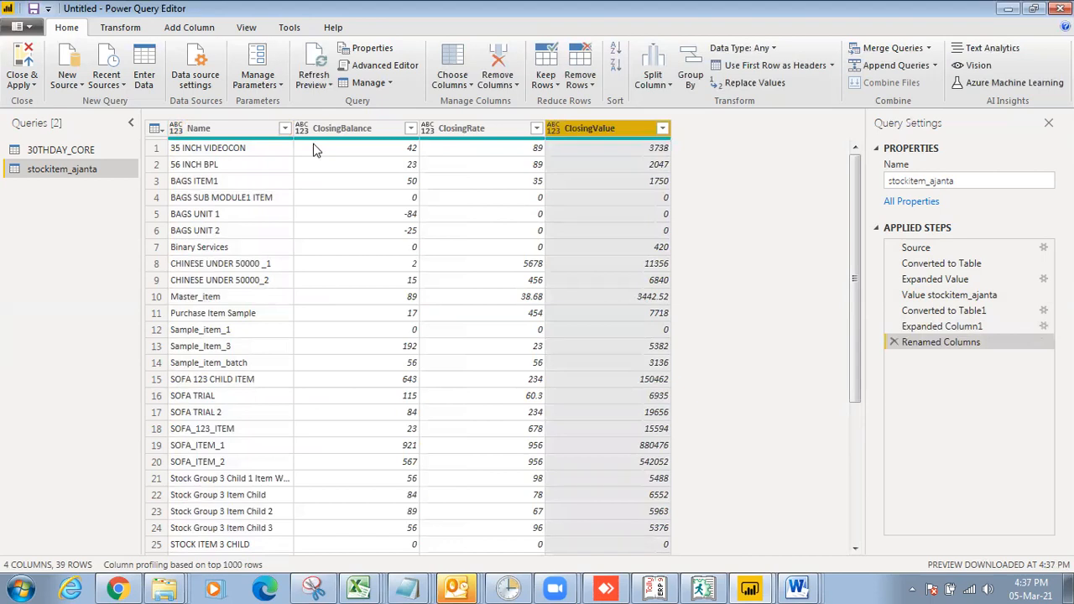
{"action": "left_click", "coordinate": [19, 26]}
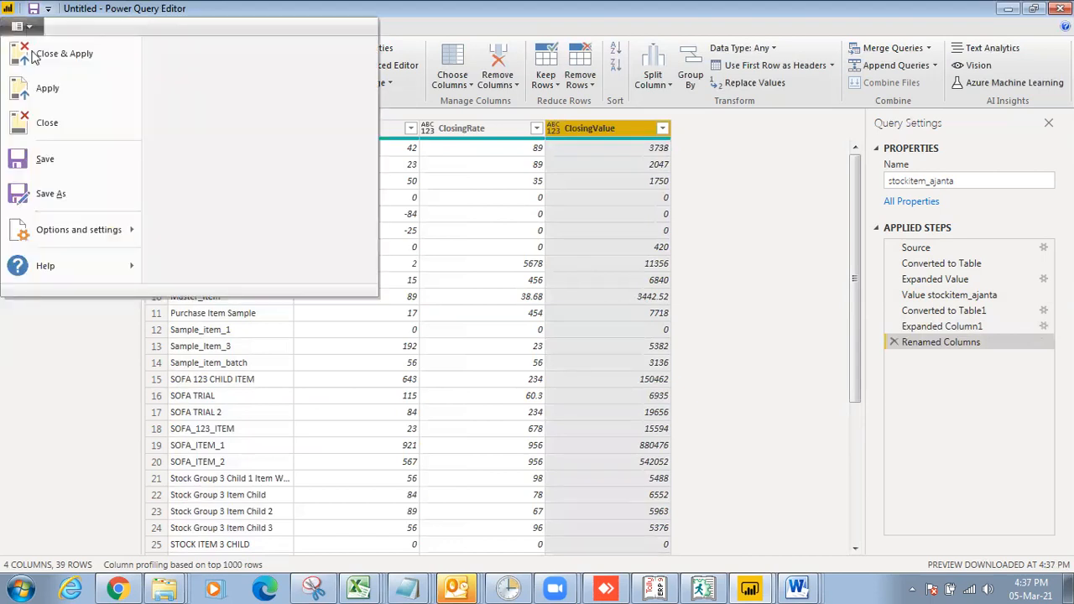
{"action": "left_click", "coordinate": [58, 56]}
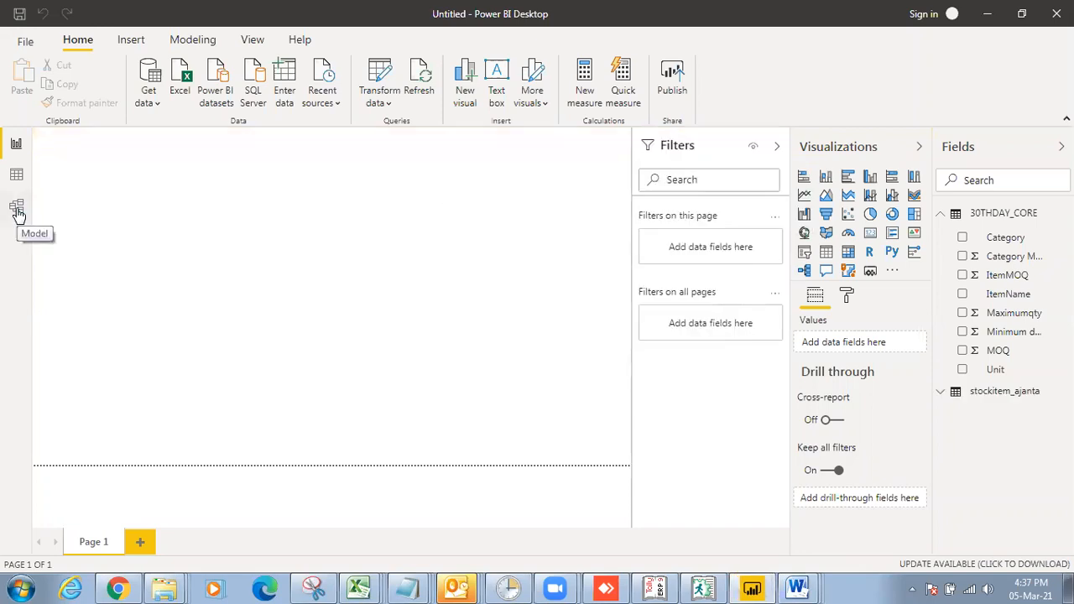
- Create a model relationship from the Name column of stockitem_ajanta to ItemName in 30THDAY_CORE, and return to the report view
{"action": "left_click", "coordinate": [17, 210]}
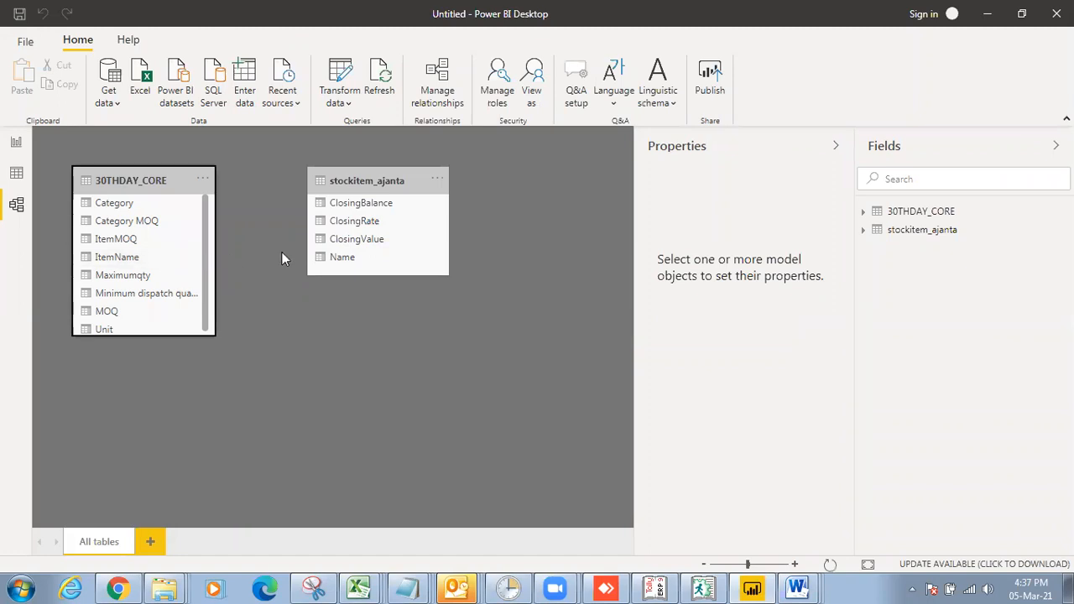
{"action": "left_click_drag", "start_coordinate": [336, 257], "coordinate": [170, 262]}
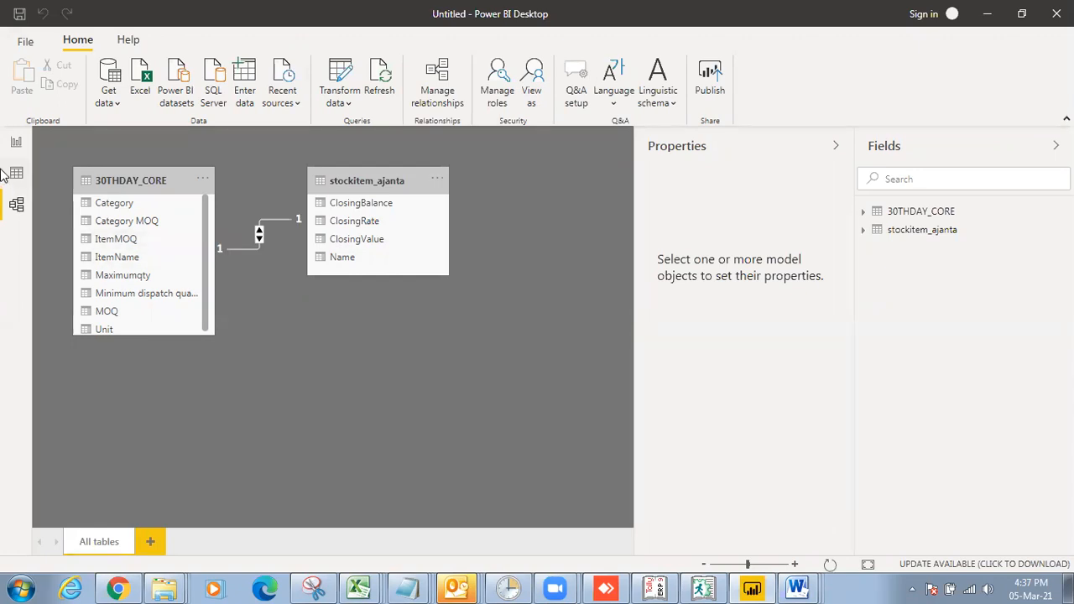
{"action": "left_click", "coordinate": [17, 143]}
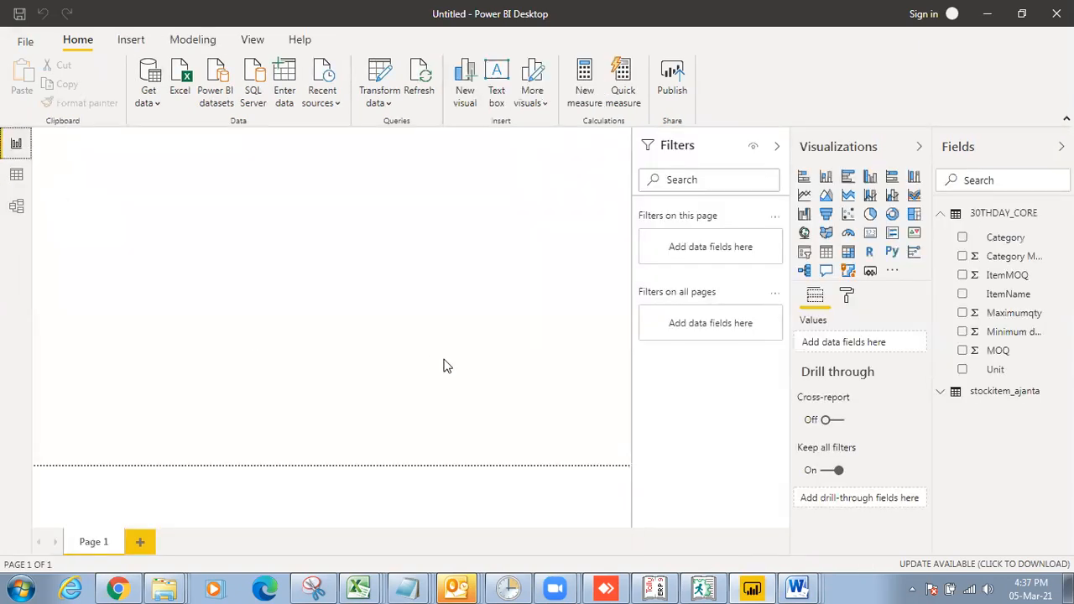
- Check the column layout in the Chrome inventory sheet and insert a Power BI table visual with ItemName and ItemMOQ
{"action": "left_click", "coordinate": [117, 589]}
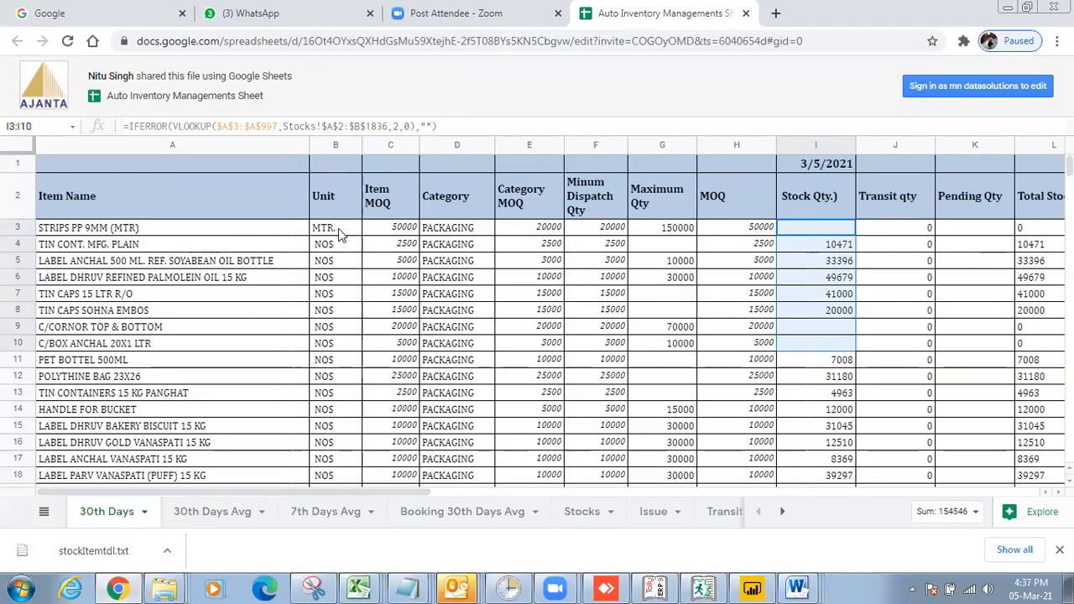
{"action": "left_click", "coordinate": [751, 589]}
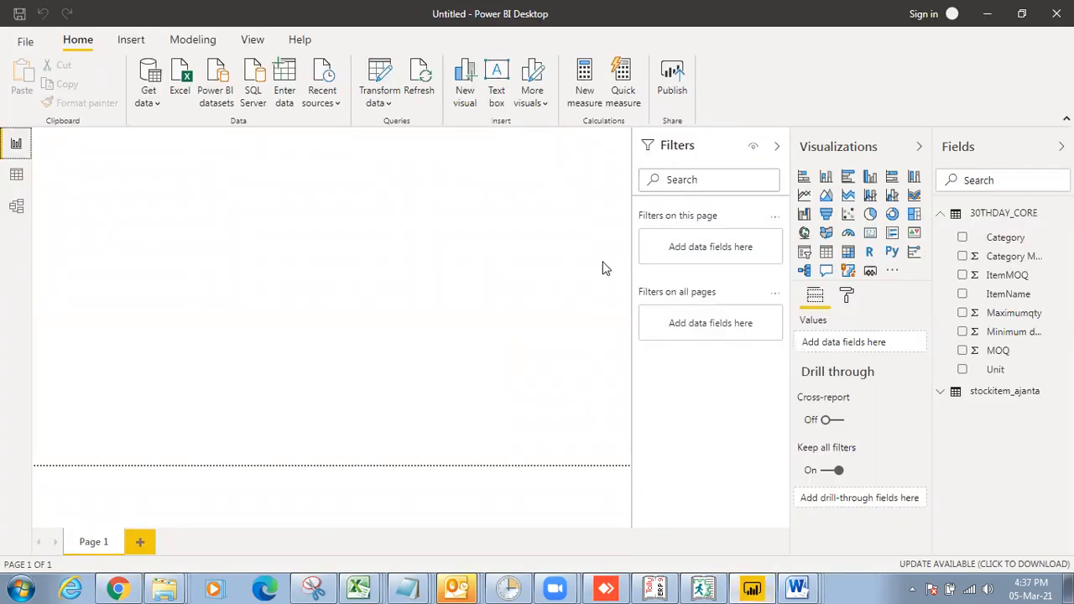
{"action": "left_click", "coordinate": [826, 252]}
{"action": "left_click_drag", "start_coordinate": [101, 193], "coordinate": [199, 271]}
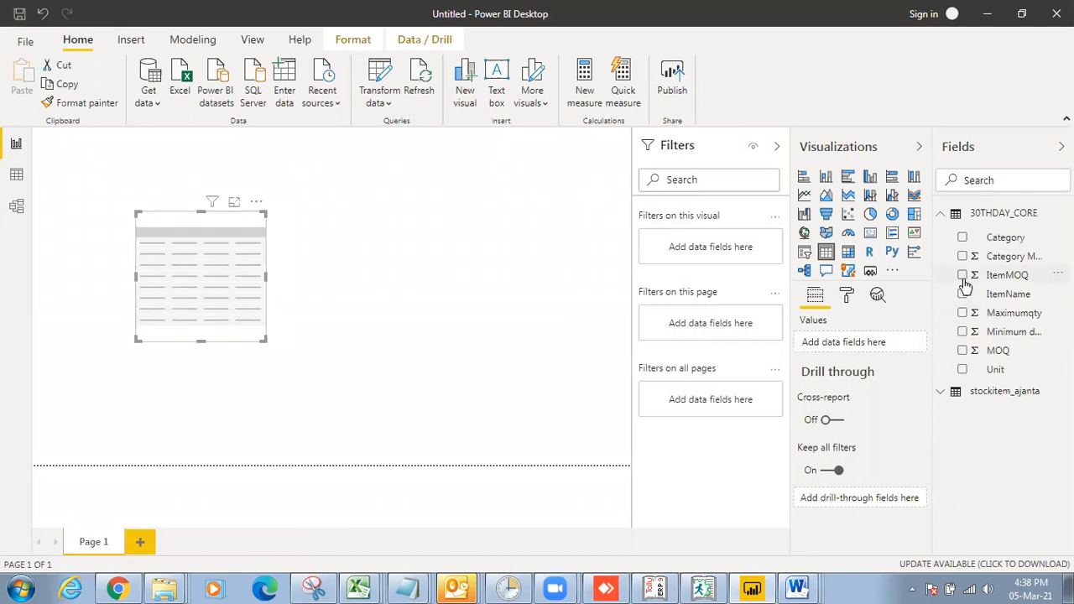
{"action": "left_click", "coordinate": [962, 294]}
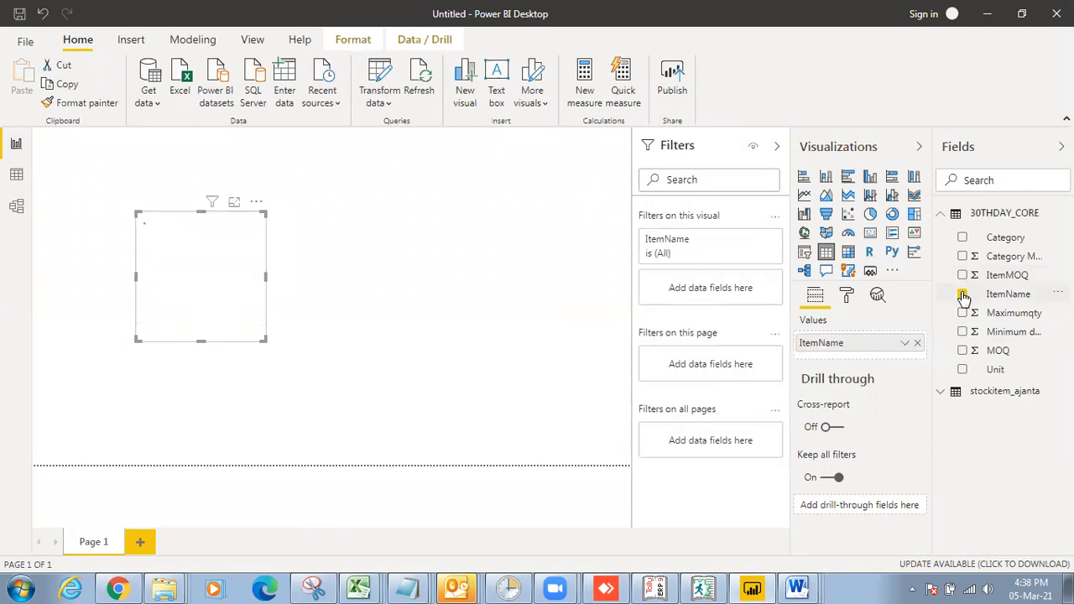
{"action": "left_click", "coordinate": [962, 277]}
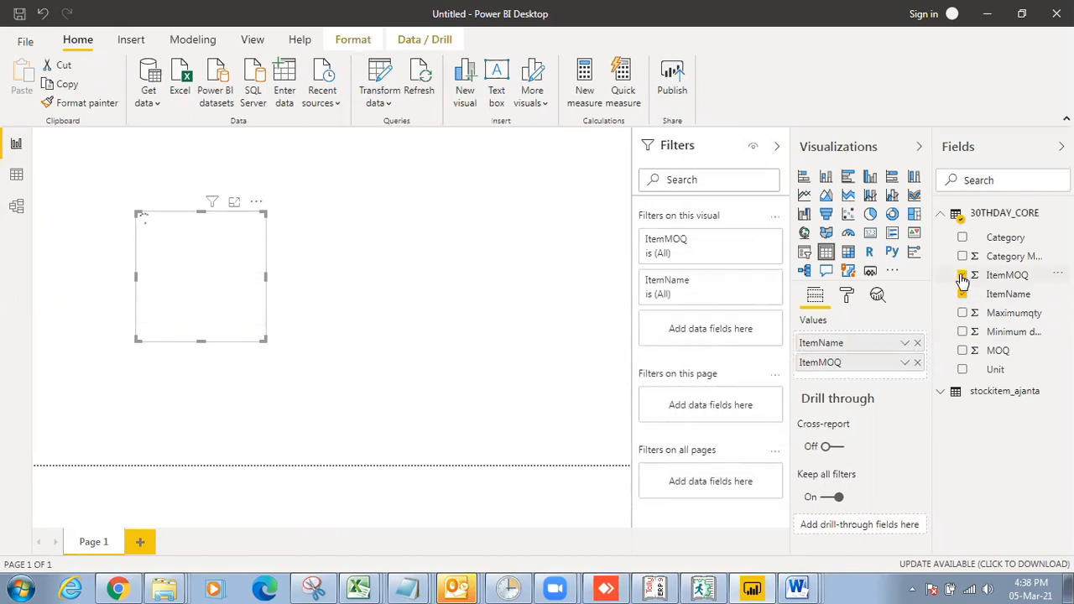
- Check the Chrome sheet's column order and place Unit between ItemName and ItemMOQ in the Power BI table visual
{"action": "left_click", "coordinate": [118, 588]}
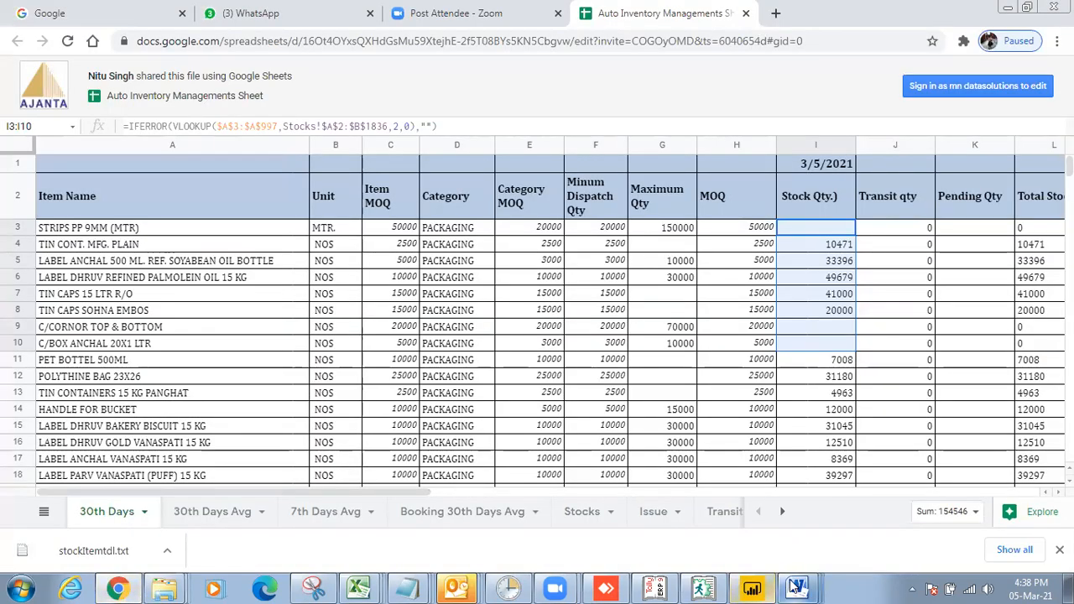
{"action": "left_click", "coordinate": [752, 588]}
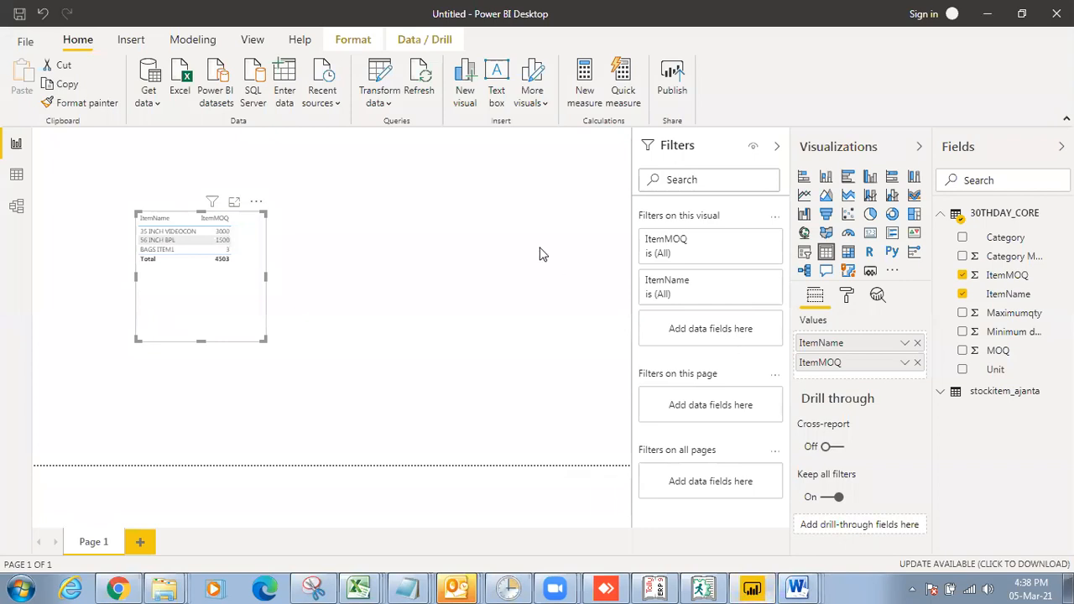
{"action": "left_click", "coordinate": [961, 276]}
{"action": "left_click", "coordinate": [961, 370]}
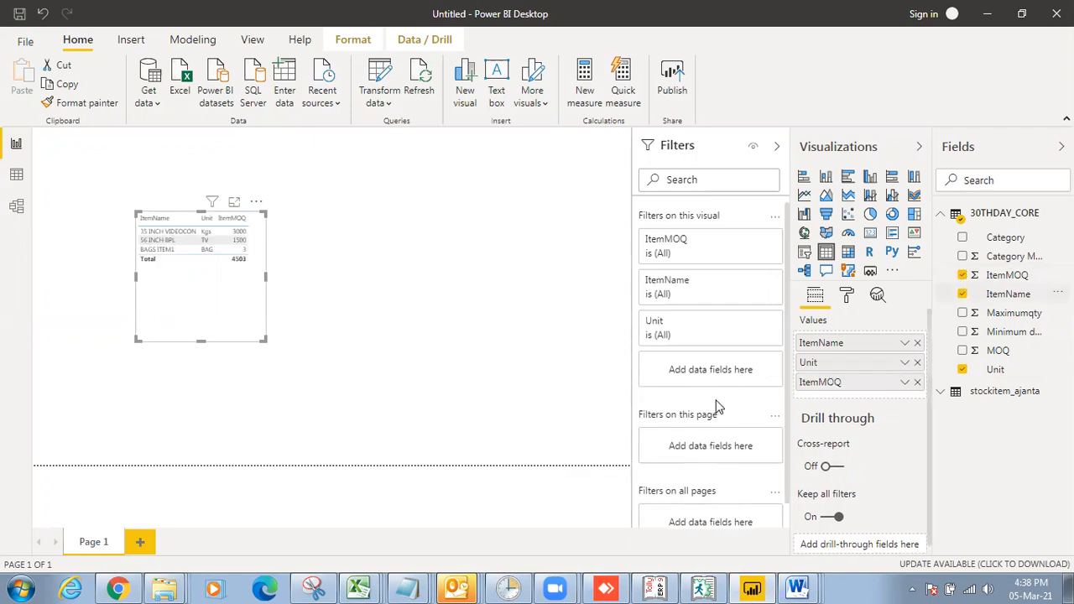
- Add Category and Category MOQ to the Power BI table visual, checking the column order in the Chrome inventory sheet
{"action": "left_click", "coordinate": [118, 588]}
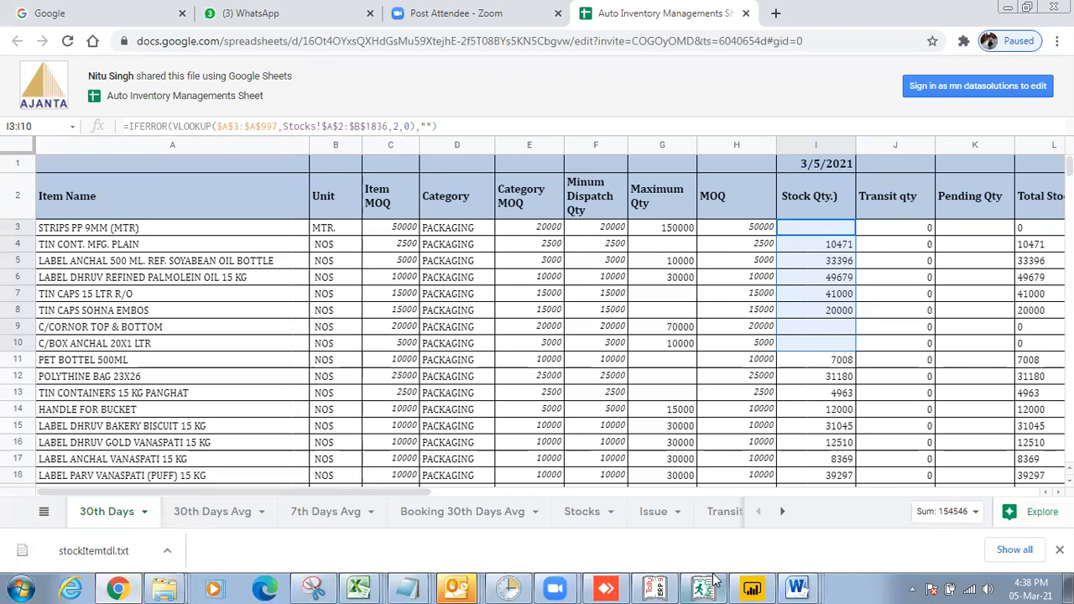
{"action": "left_click", "coordinate": [761, 587]}
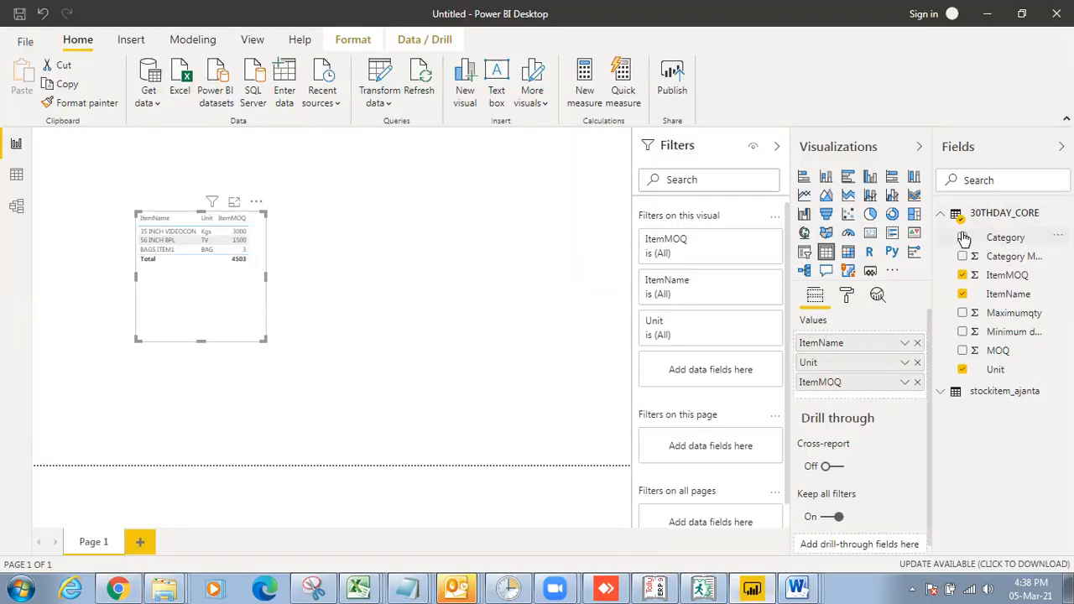
{"action": "left_click", "coordinate": [962, 238]}
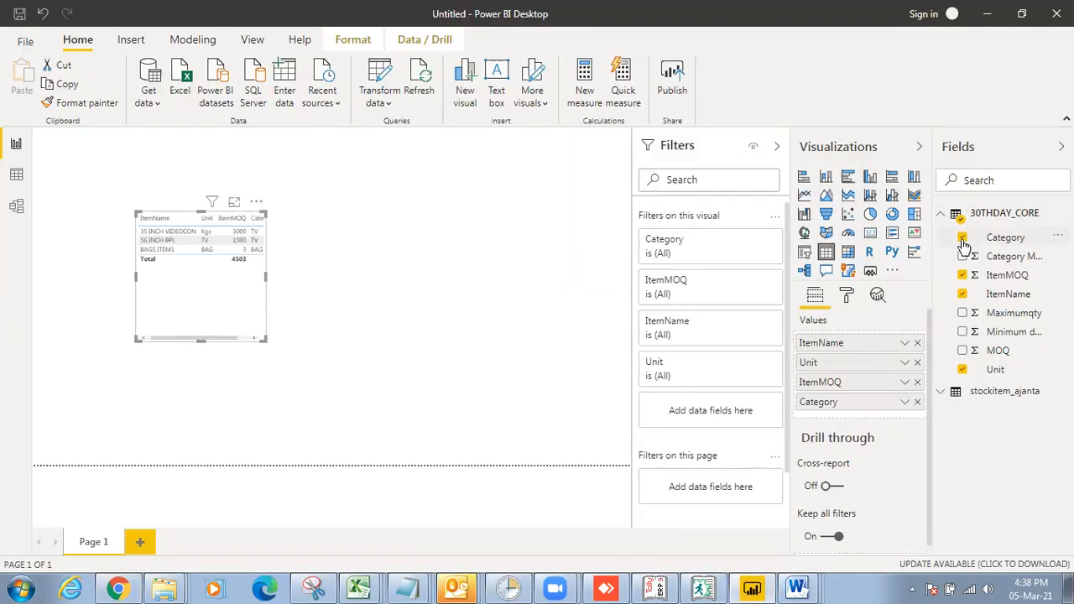
{"action": "left_click", "coordinate": [116, 588]}
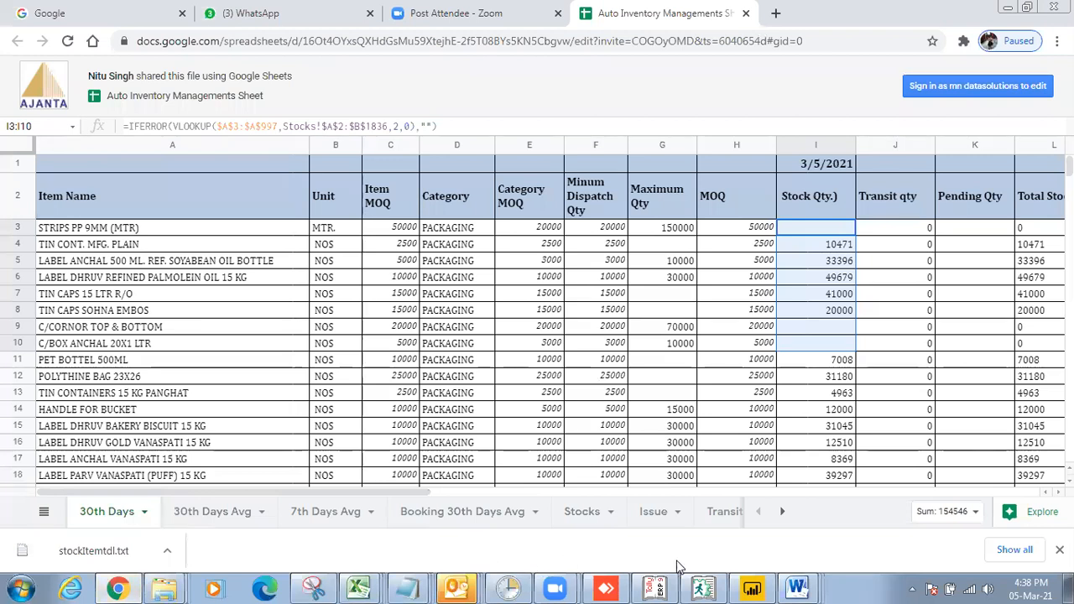
{"action": "left_click", "coordinate": [760, 587]}
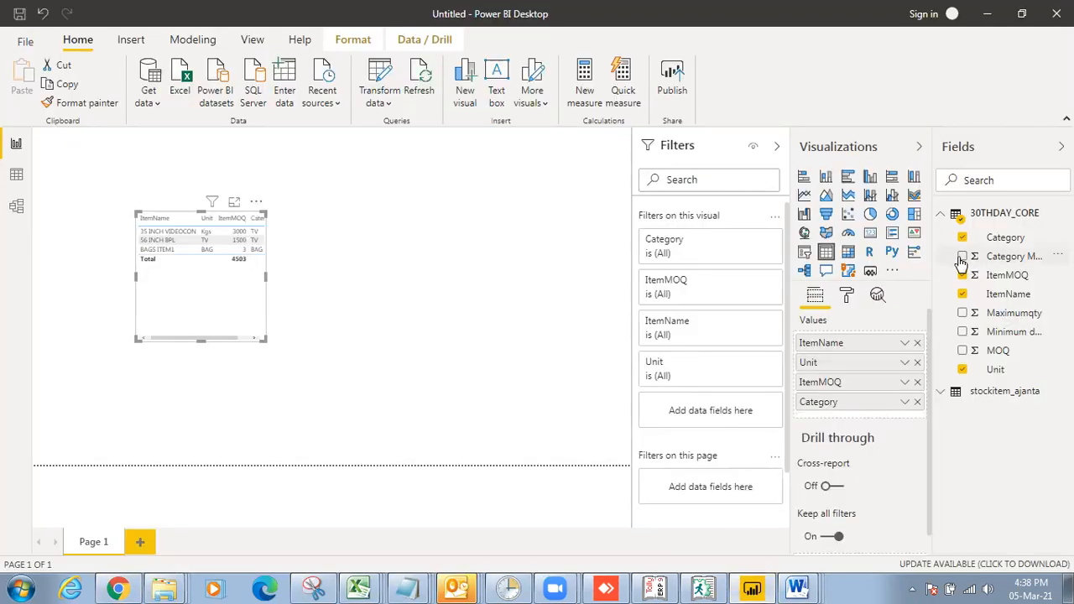
{"action": "left_click", "coordinate": [962, 257]}
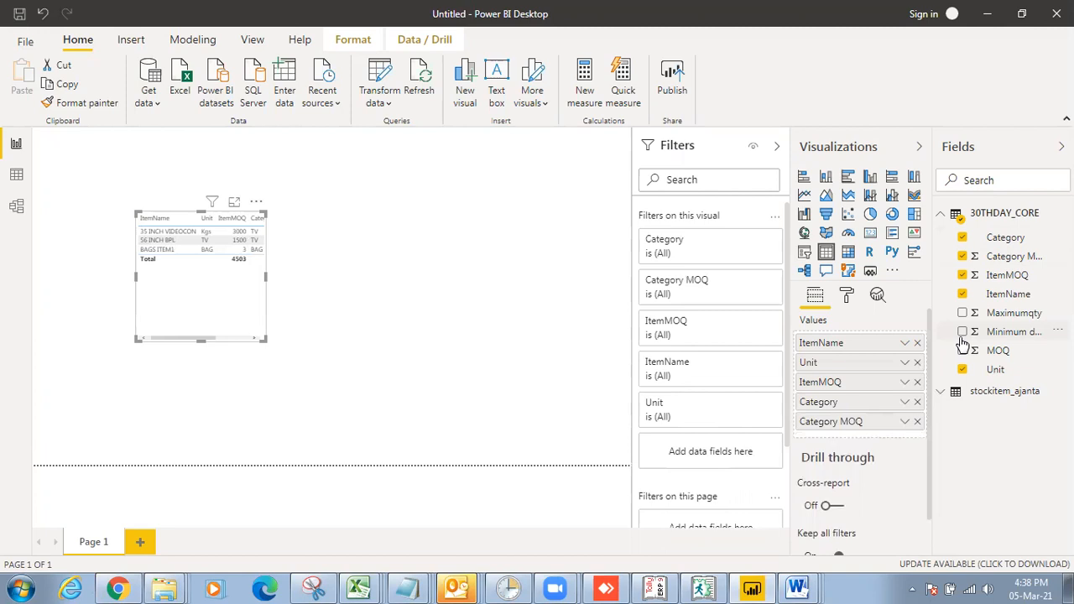
- Add Minimum dispatch quantity, Maximumqty and MOQ to the Power BI table visual, following the Chrome sheet's column order
{"action": "left_click", "coordinate": [117, 587]}
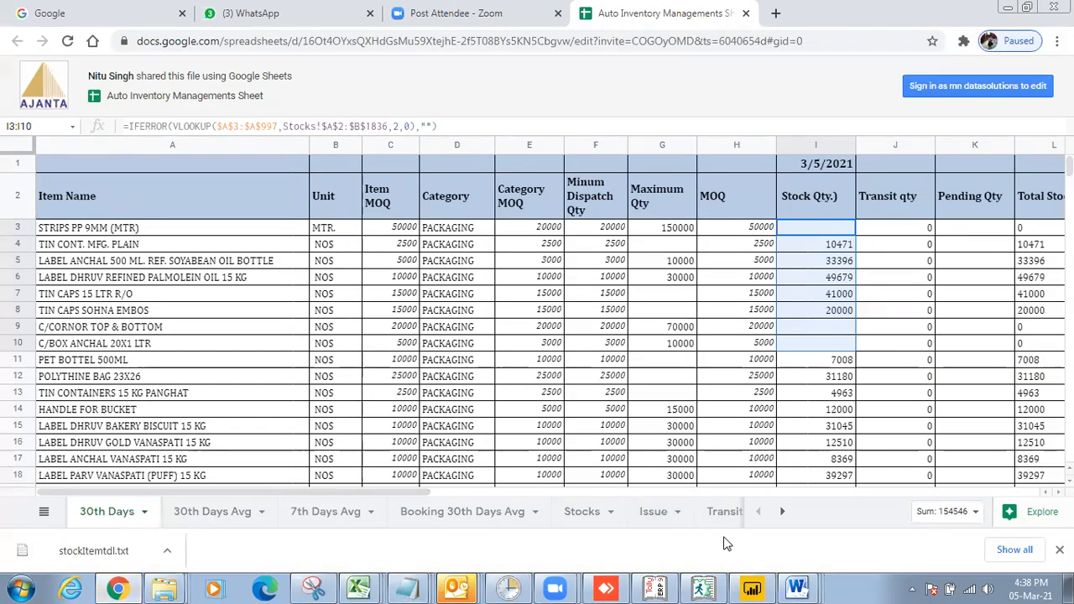
{"action": "left_click", "coordinate": [751, 587]}
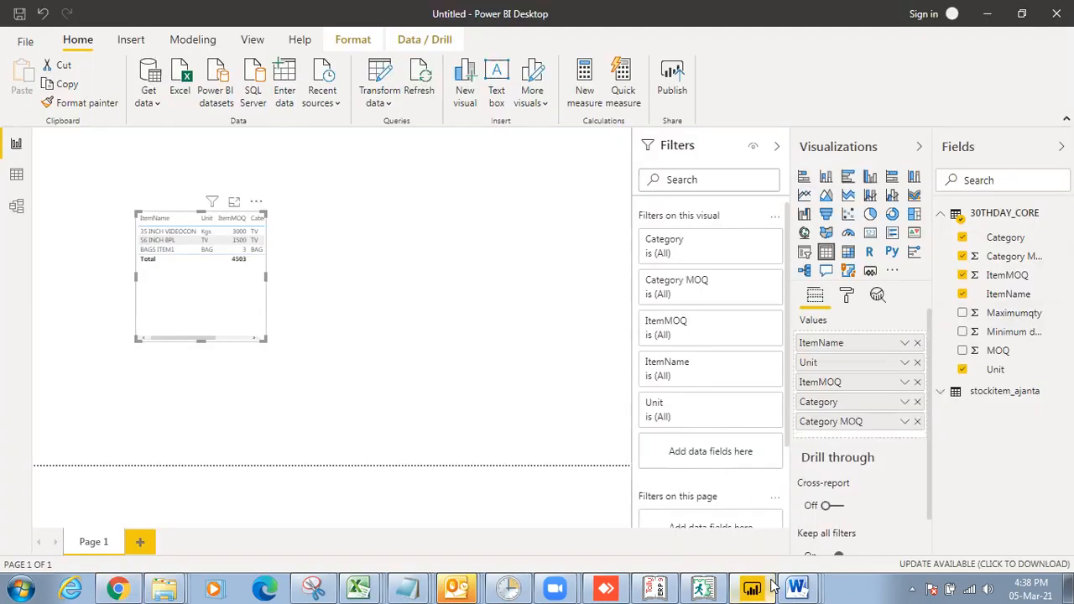
{"action": "left_click", "coordinate": [962, 331]}
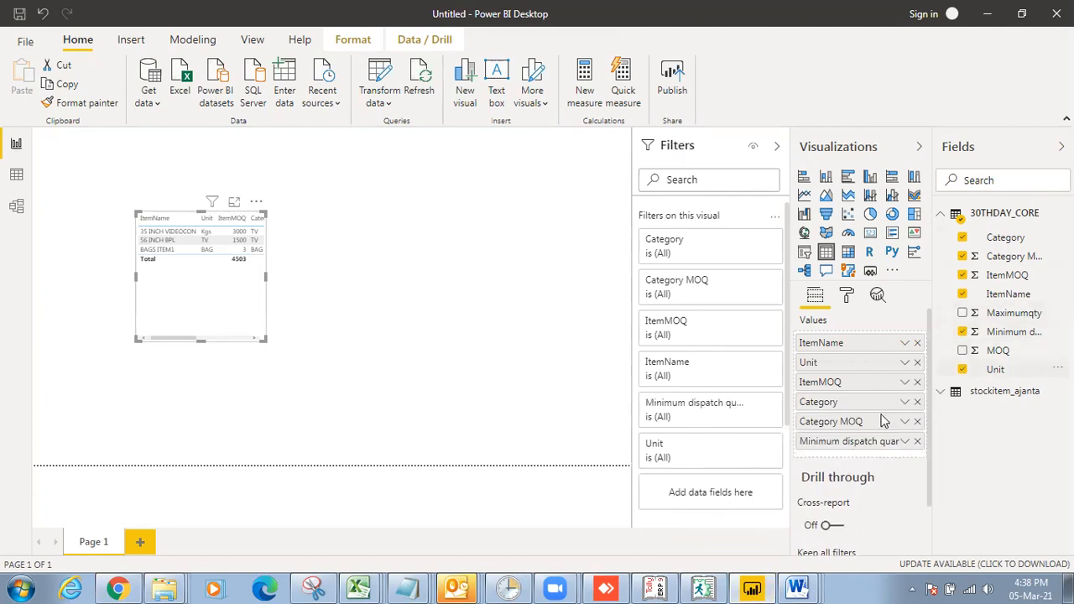
{"action": "left_click", "coordinate": [122, 589]}
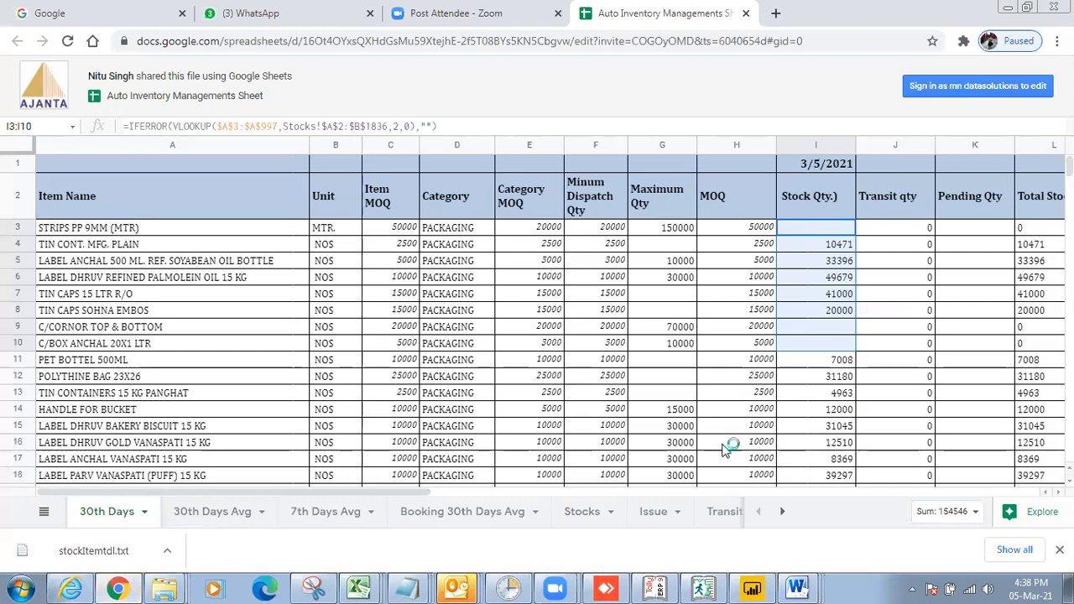
{"action": "left_click", "coordinate": [752, 589]}
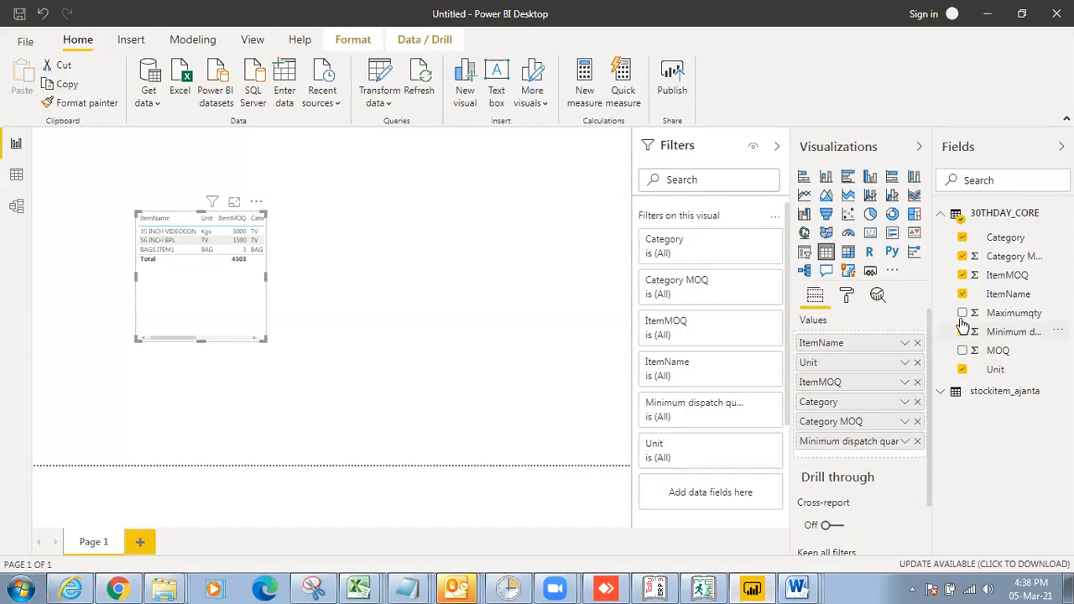
{"action": "left_click", "coordinate": [963, 313]}
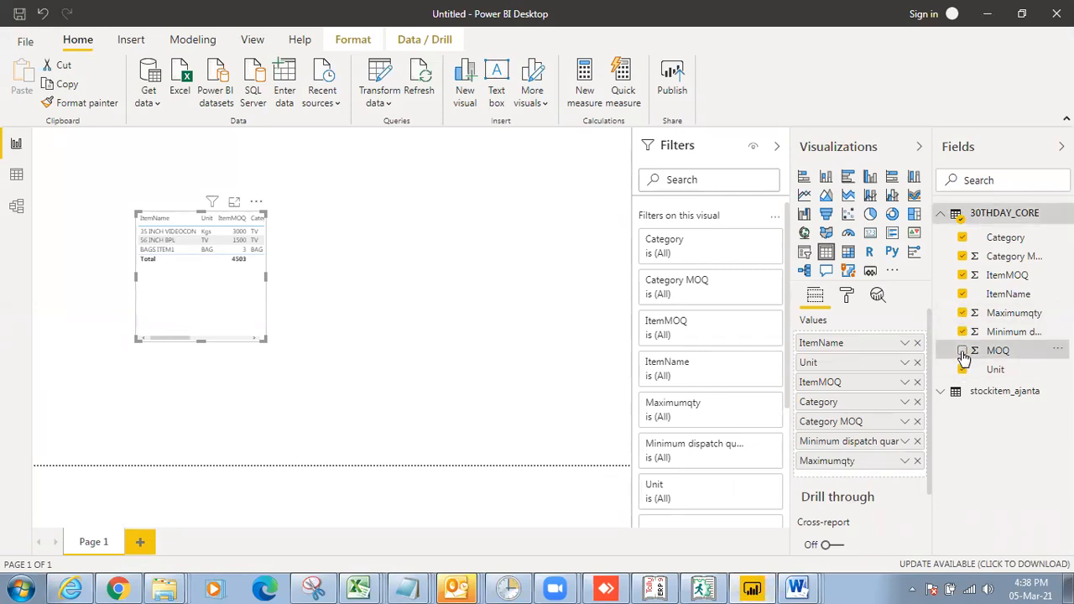
{"action": "left_click", "coordinate": [964, 356]}
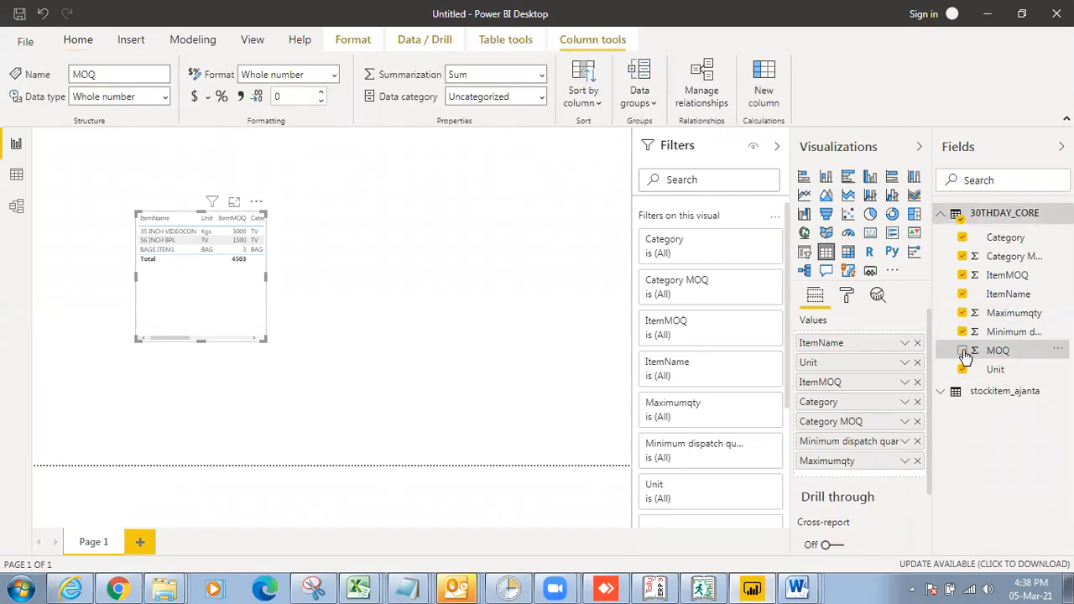
- Add ClosingBalance from stockitem_ajanta to the table visual after checking the Chrome sheet, and display the visual in focus mode
{"action": "left_click", "coordinate": [943, 391]}
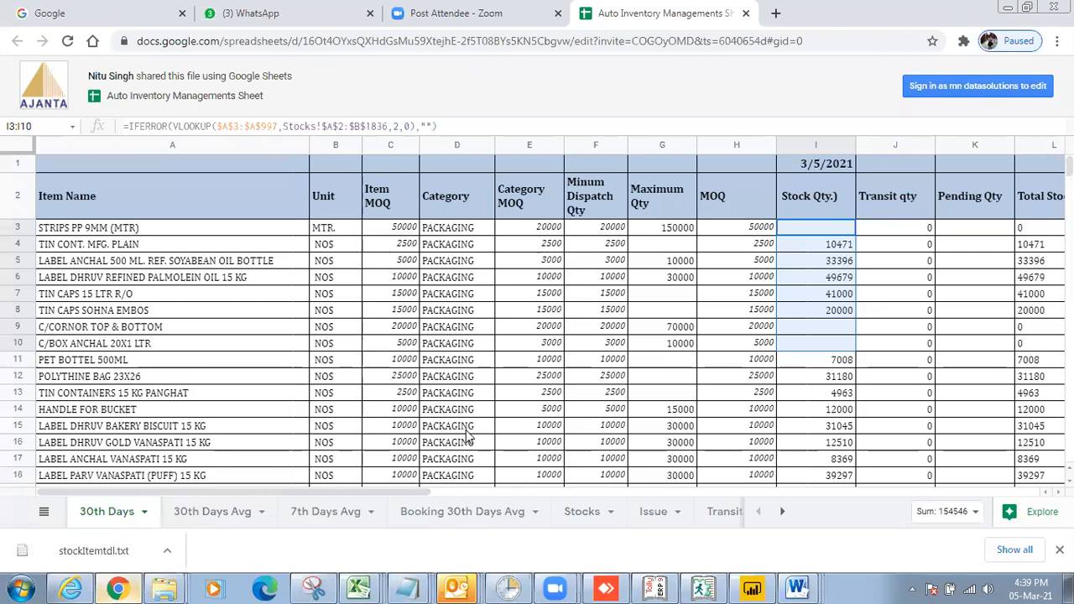
{"action": "left_click", "coordinate": [118, 588]}
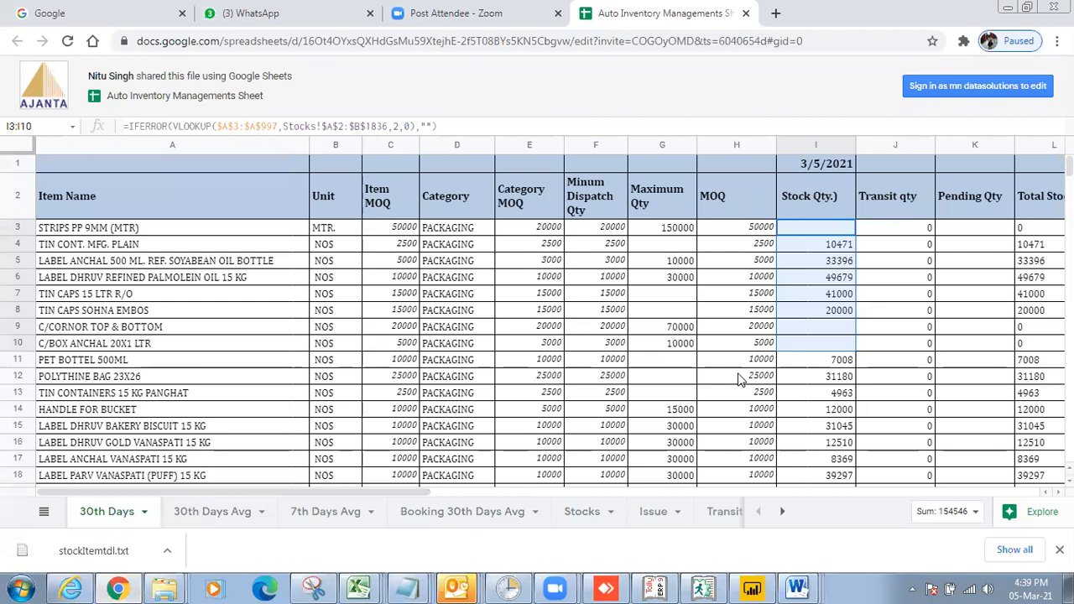
{"action": "left_click", "coordinate": [753, 584]}
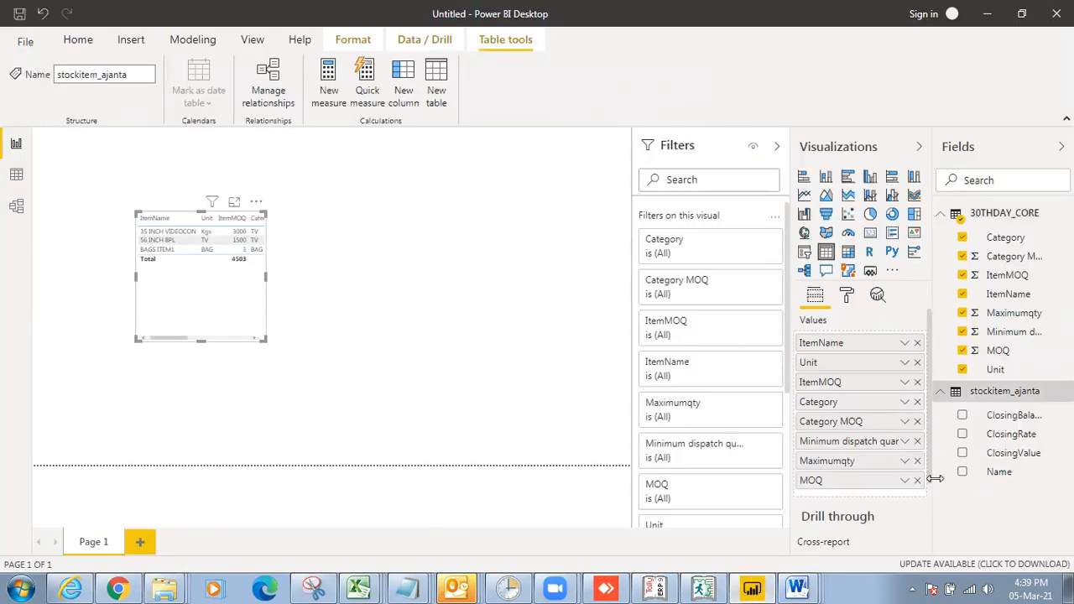
{"action": "left_click", "coordinate": [962, 416]}
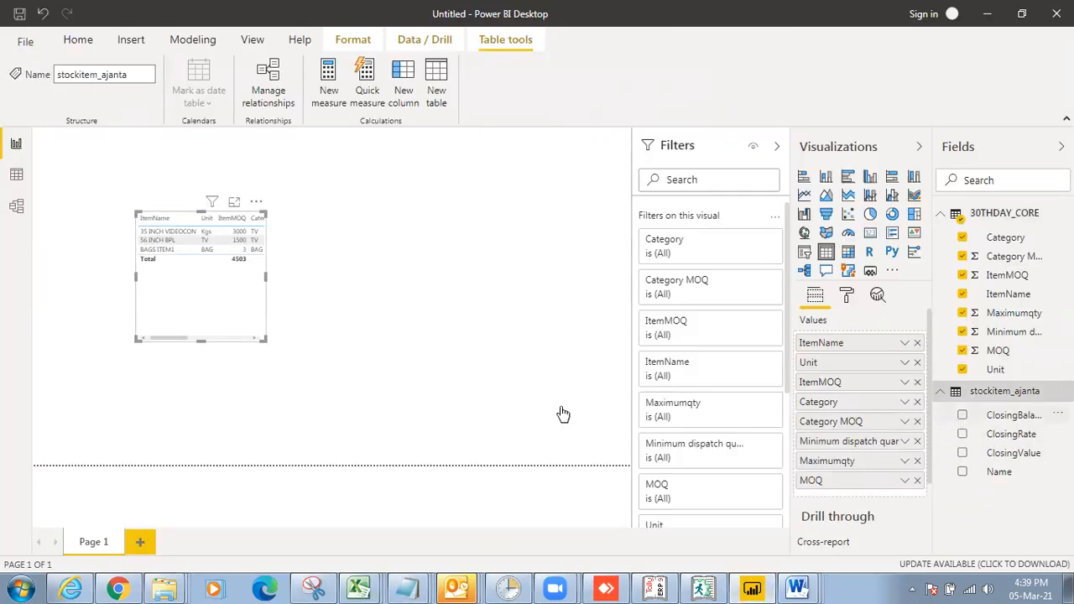
{"action": "left_click", "coordinate": [234, 202]}
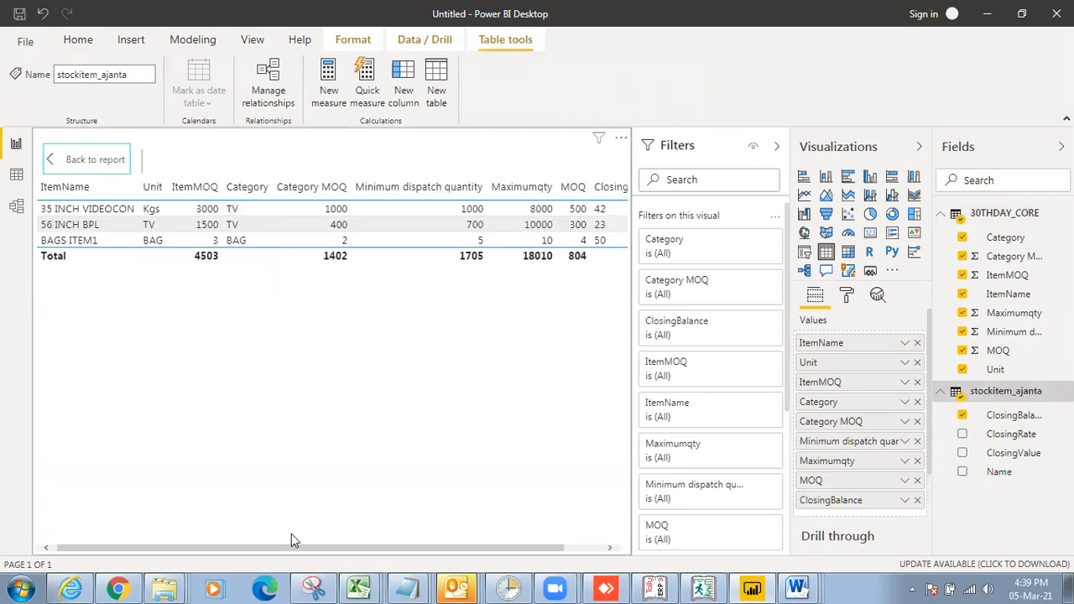
{"action": "left_click_drag", "start_coordinate": [297, 548], "coordinate": [474, 566]}
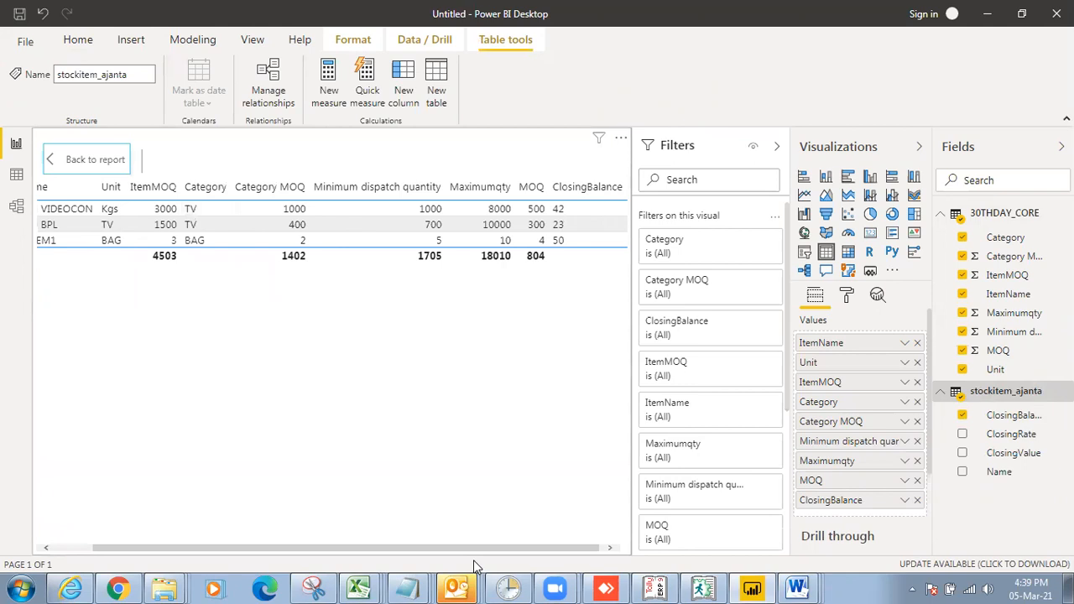
- Rename the ClosingBalance field of stockitem_ajanta as Stockqty, and switch to the Auto Inventory Managements Sheet in Chrome
{"action": "right_click", "coordinate": [1003, 419]}
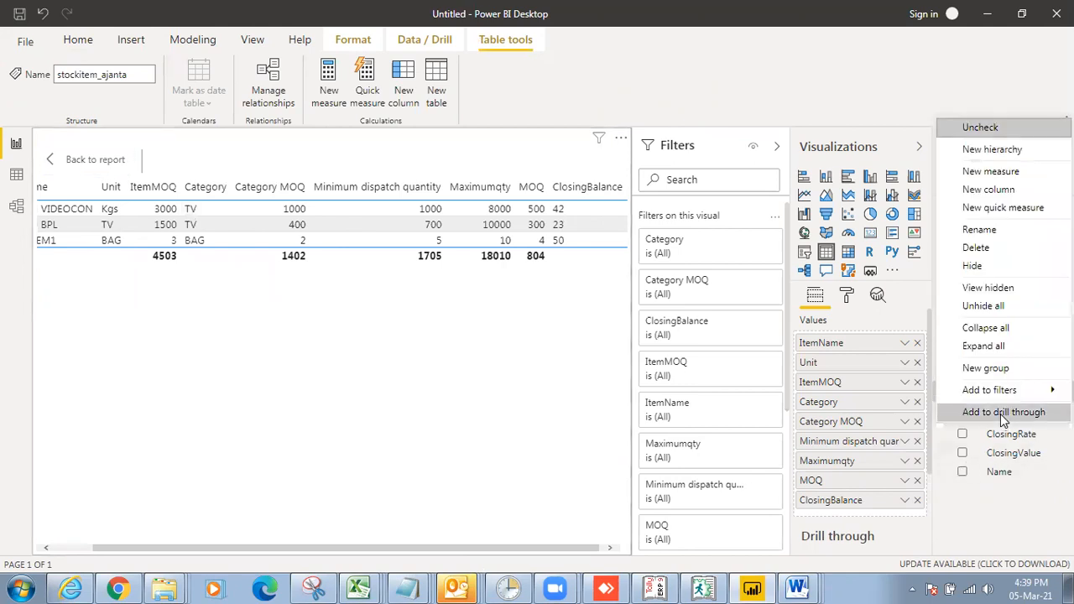
{"action": "left_click", "coordinate": [984, 231]}
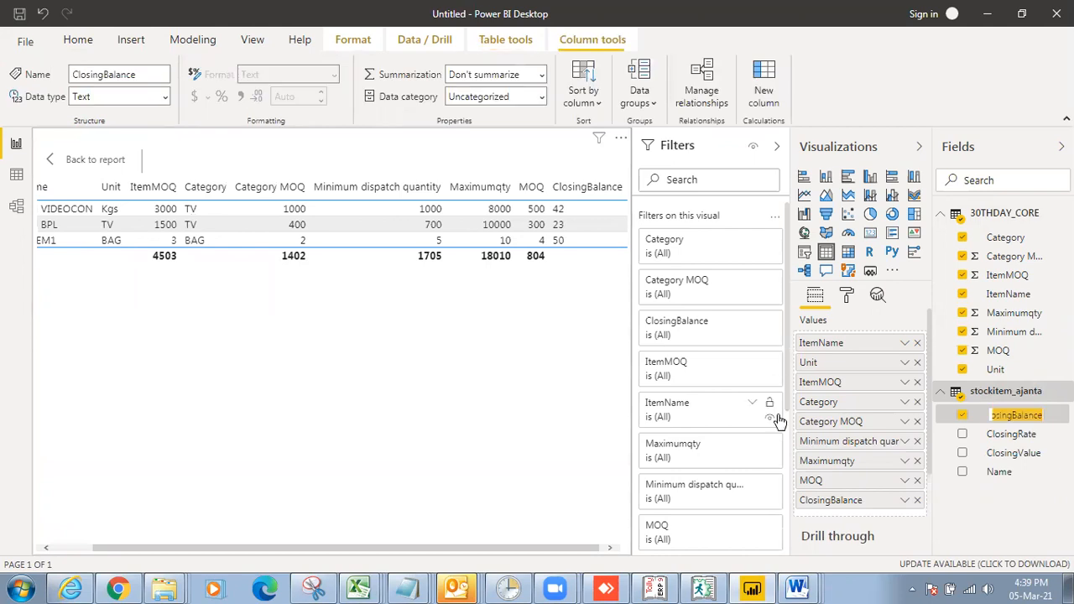
{"action": "type", "text": "St"}
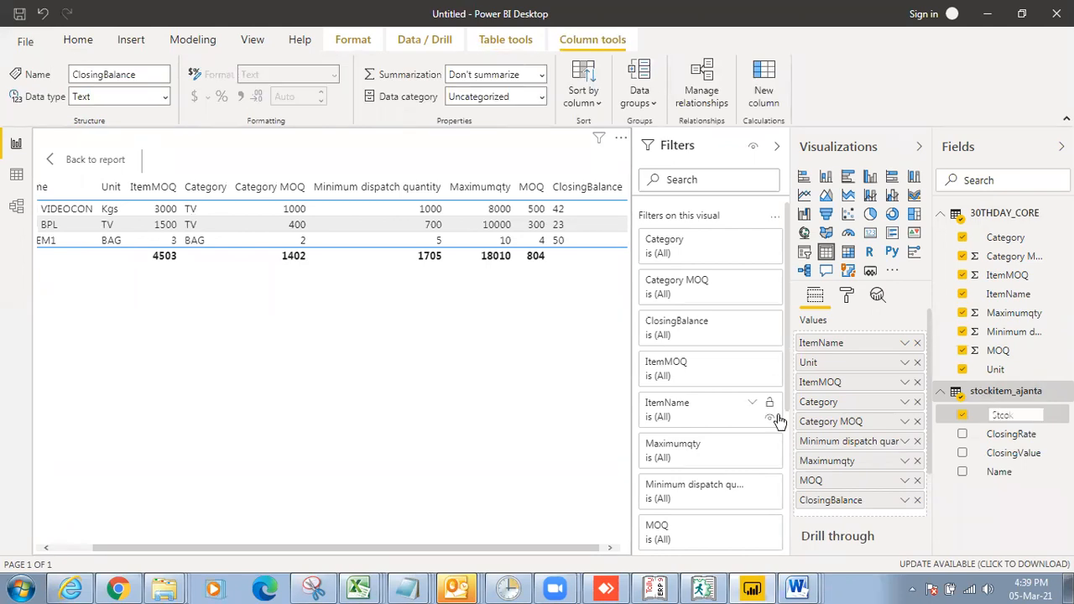
{"action": "type", "text": "ock"}
{"action": "key", "text": "BackSpace"}
{"action": "key", "text": "BackSpace"}
{"action": "key", "text": "BackSpace"}
{"action": "key", "text": "BackSpace"}
{"action": "left_click", "coordinate": [509, 328]}
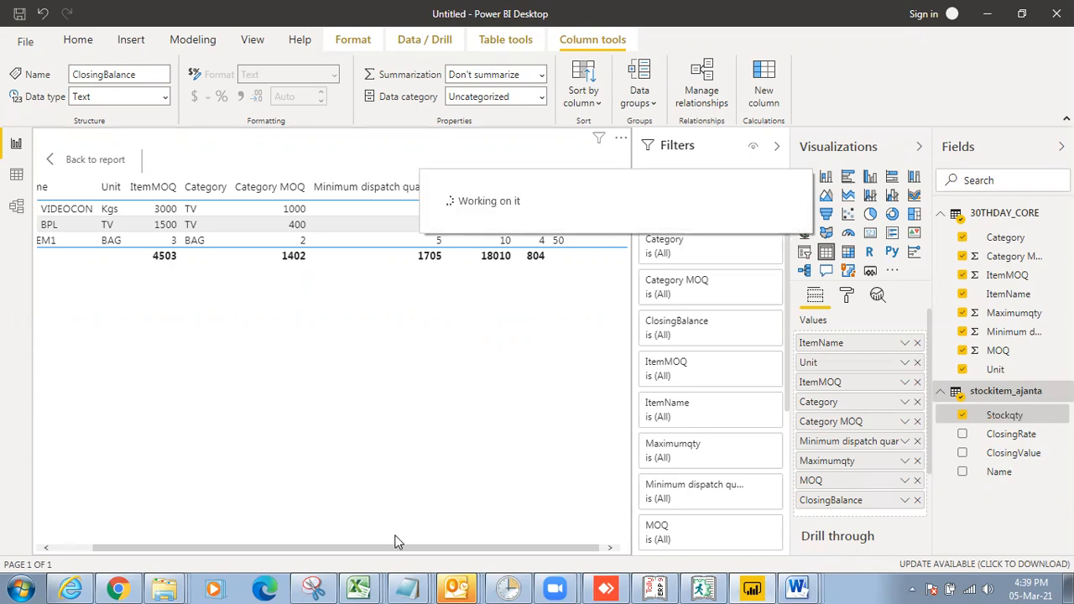
{"action": "left_click", "coordinate": [118, 587]}
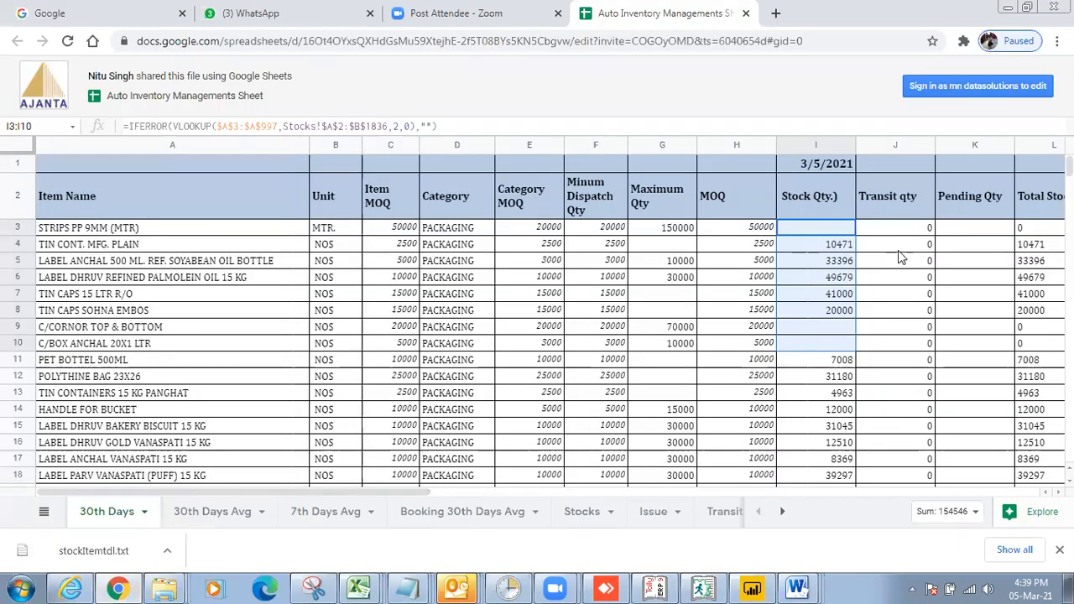
- Check how Transit qty, Pending Qty and Total Stock are calculated on the 30th Days sheet in Chrome
{"action": "key", "text": "alt+Tab"}
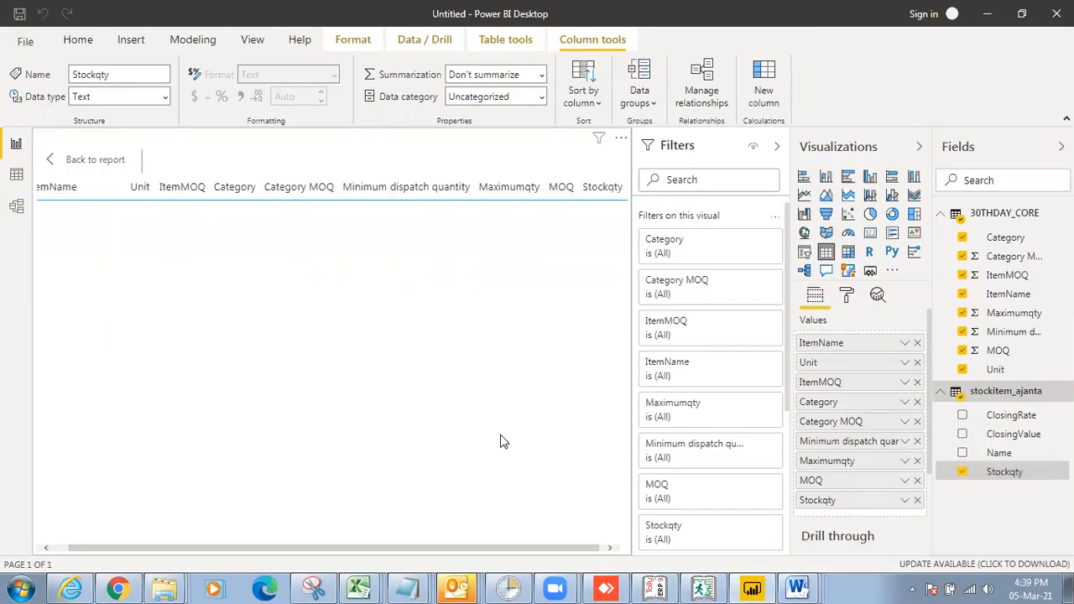
{"action": "key", "text": "alt+Tab"}
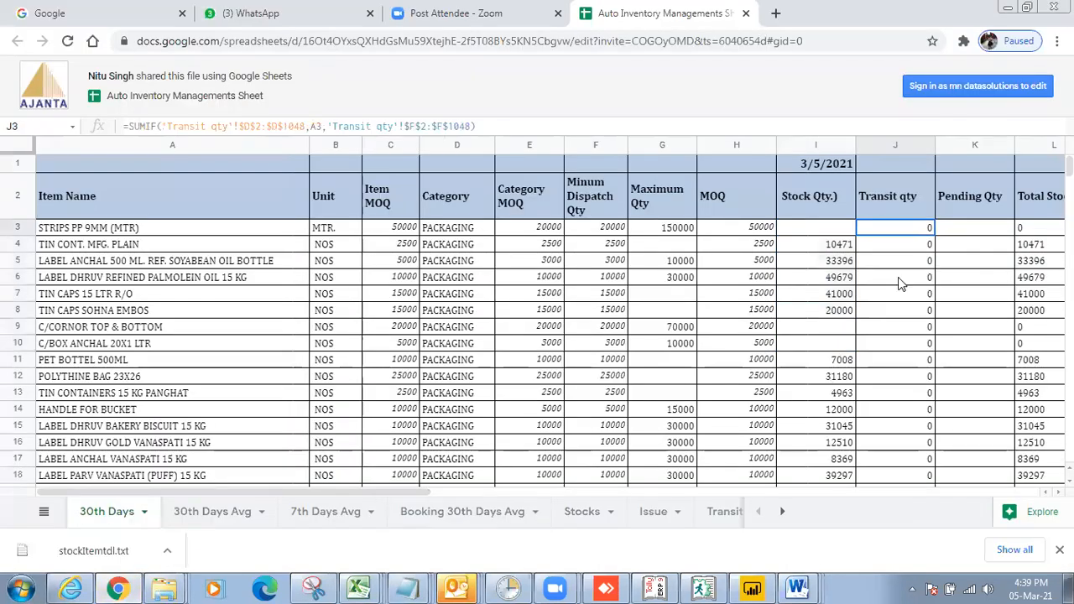
{"action": "left_click", "coordinate": [1029, 248]}
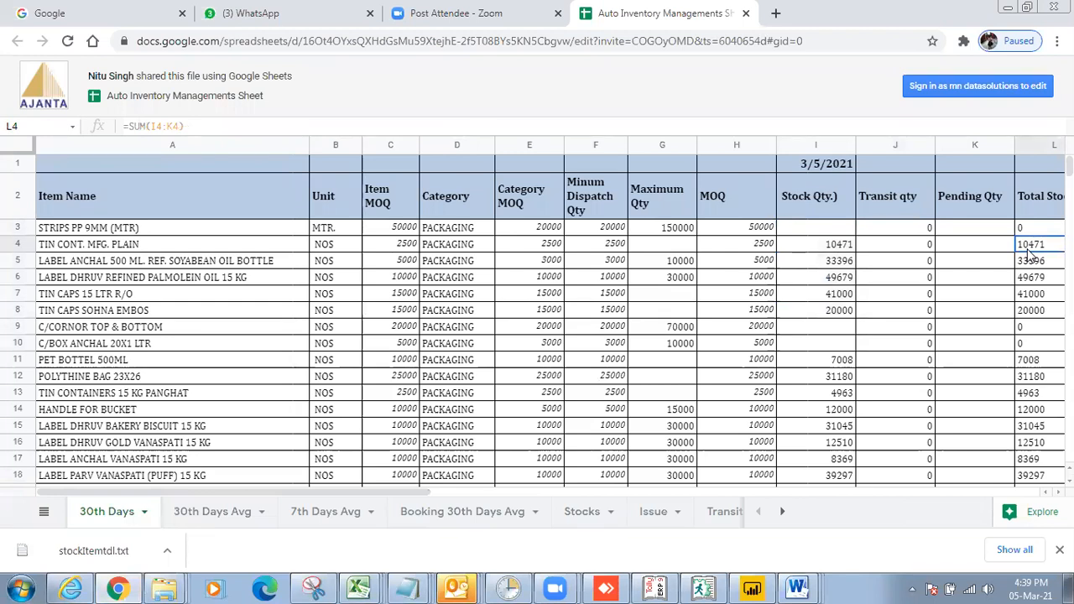
{"action": "left_click", "coordinate": [897, 251]}
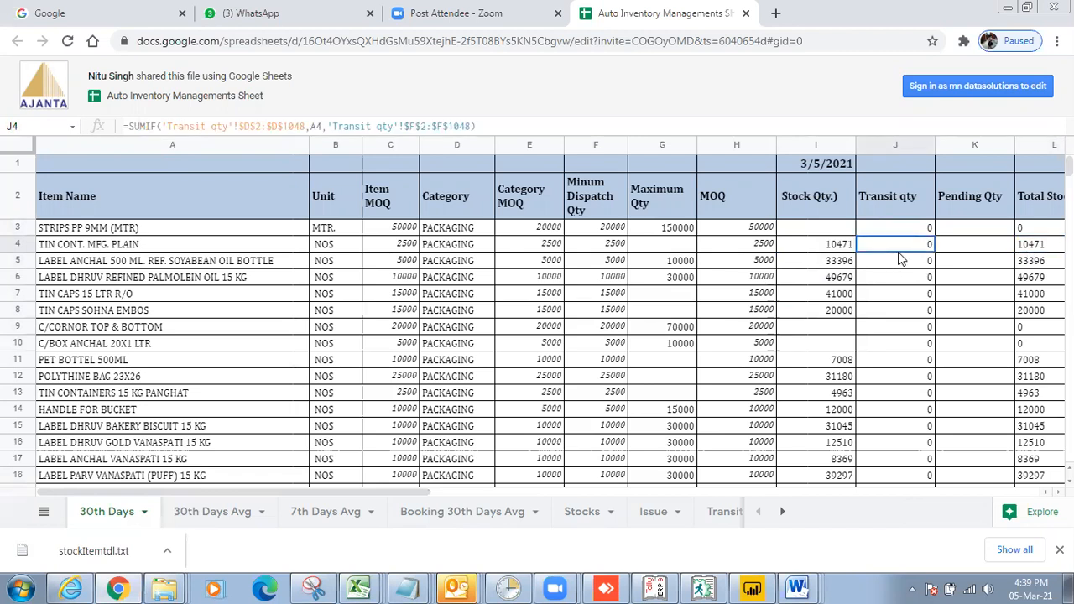
{"action": "left_click", "coordinate": [970, 251]}
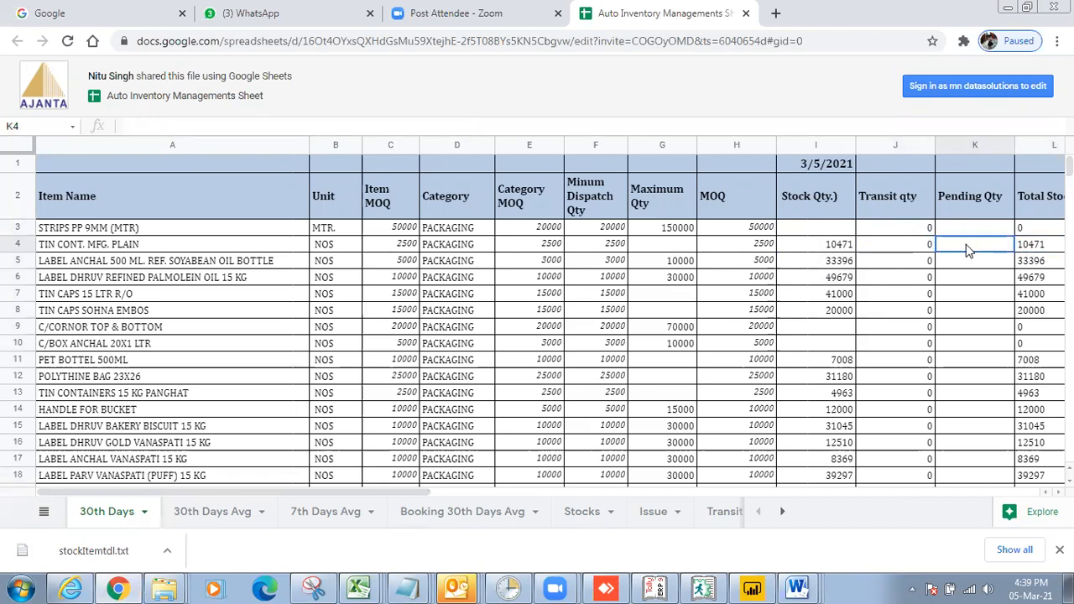
- Switch to Power BI and add a calculated column named Transitqty to the stockitem_ajanta table
{"action": "left_click", "coordinate": [751, 588]}
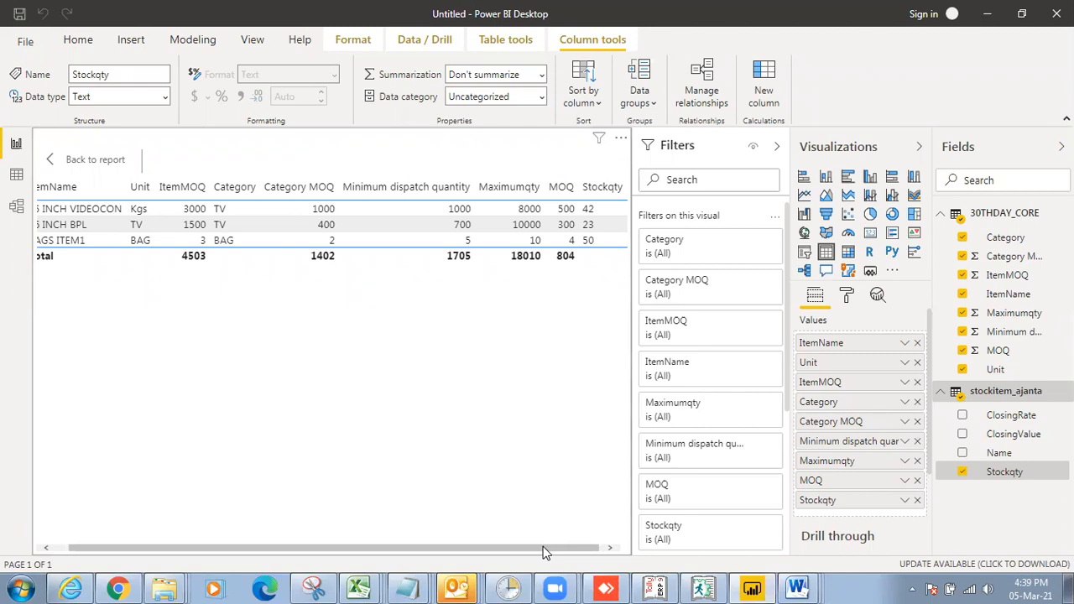
{"action": "right_click", "coordinate": [980, 395]}
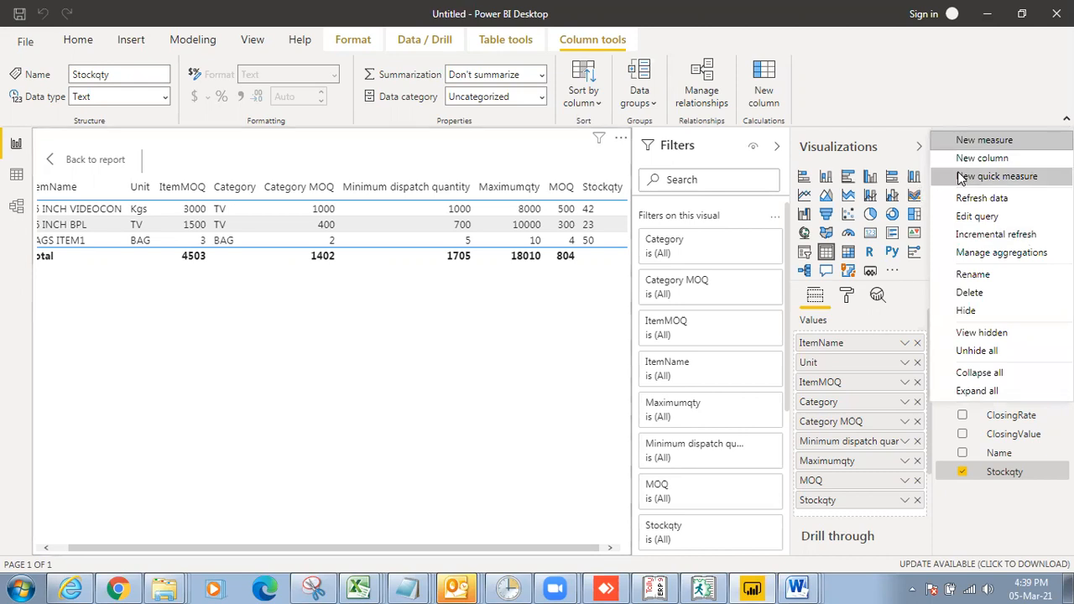
{"action": "left_click", "coordinate": [863, 315]}
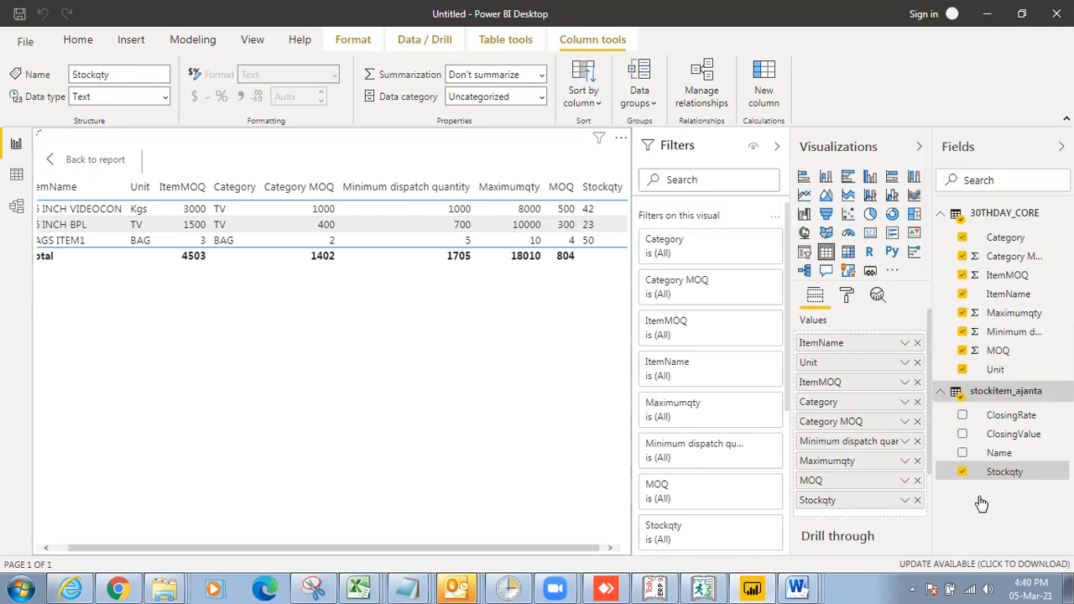
{"action": "triple_click", "coordinate": [145, 140]}
{"action": "left_click_drag", "start_coordinate": [145, 140], "coordinate": [105, 142]}
{"action": "type", "text": "Tr"}
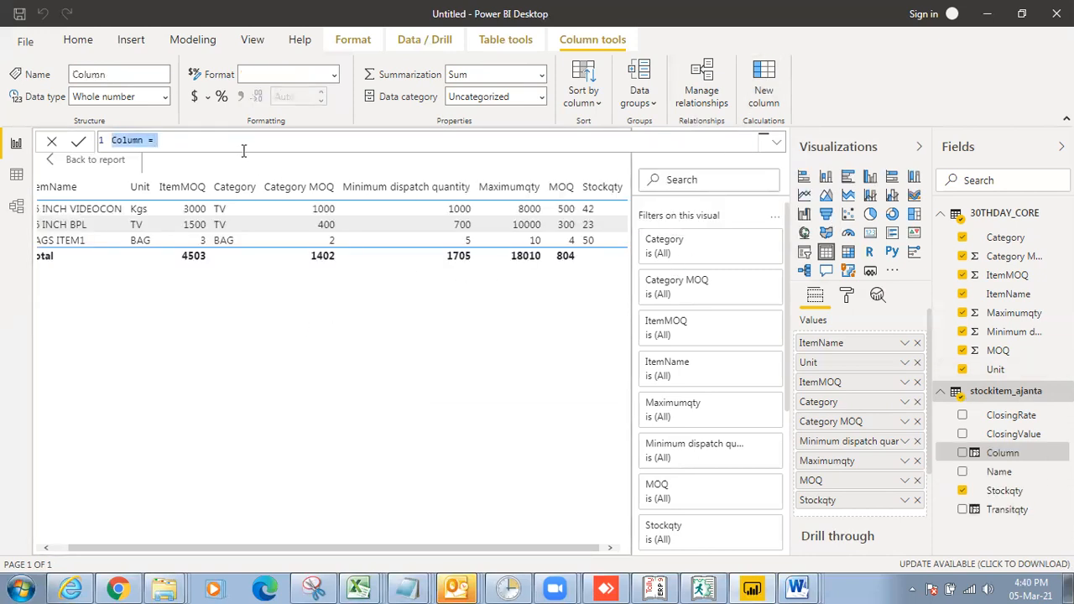
- Define a new calculated column in stockitem_ajanta as Pendingqty = 0
{"action": "left_click", "coordinate": [144, 140]}
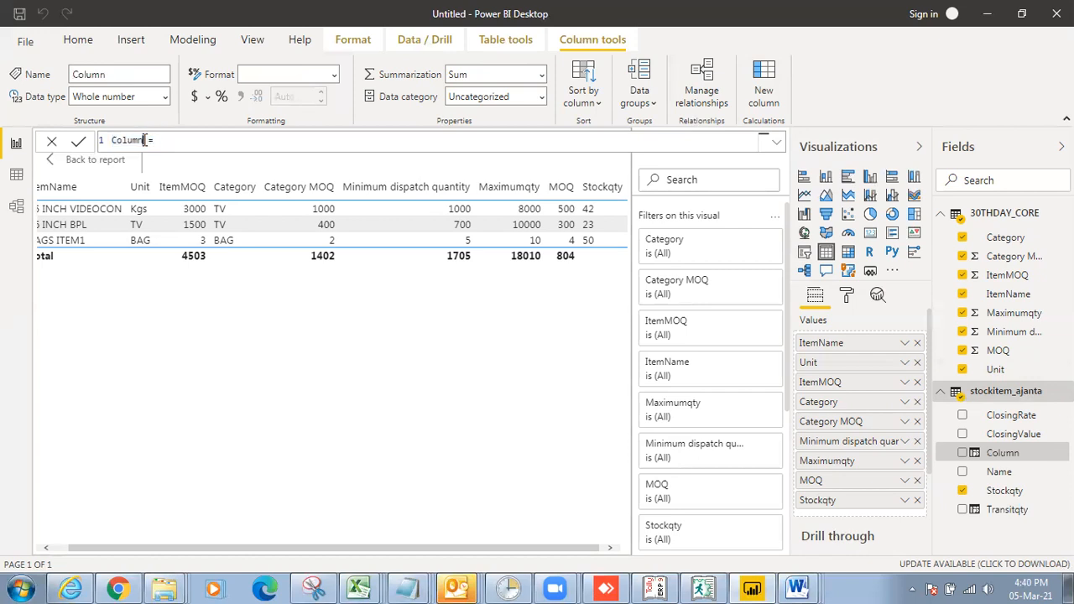
{"action": "double_click", "coordinate": [140, 140]}
{"action": "left_click_drag", "start_coordinate": [144, 140], "coordinate": [109, 140]}
{"action": "type", "text": "Pendingqty = 0"}
{"action": "key", "text": "Return"}
- Switch to the Chrome inventory sheet and inspect the Total Stock and 30th Day Avg. qty. formulas on 30th Days
{"action": "left_click", "coordinate": [119, 588]}
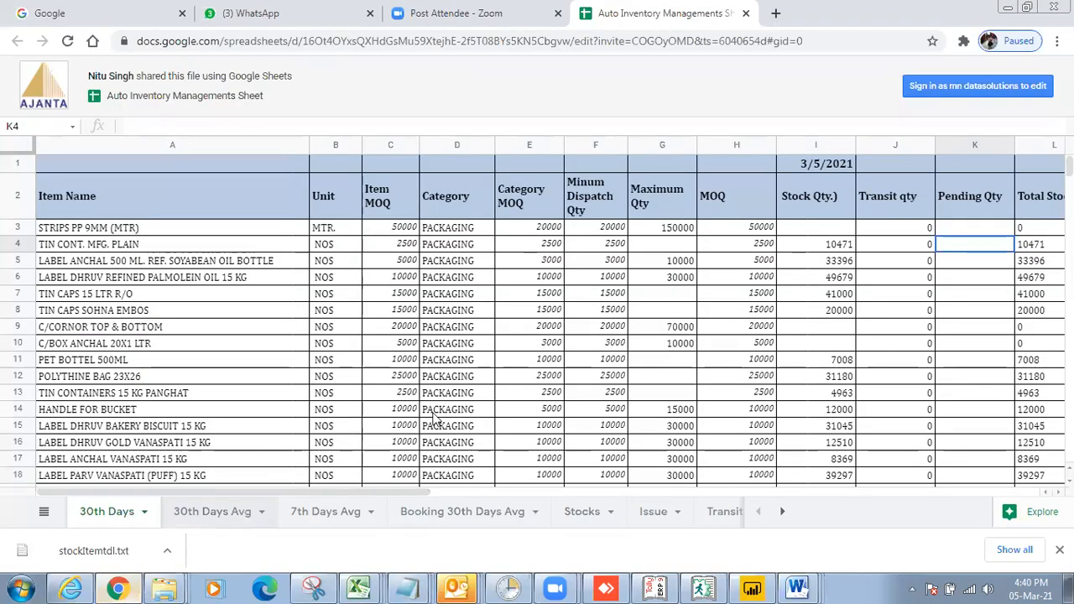
{"action": "left_click_drag", "start_coordinate": [264, 495], "coordinate": [405, 503]}
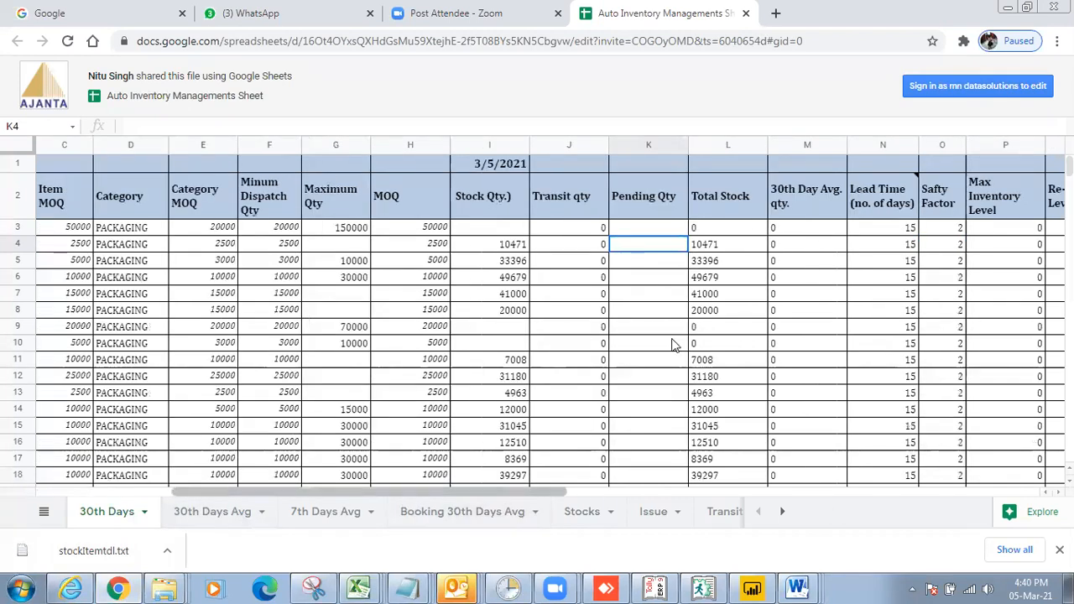
{"action": "left_click", "coordinate": [729, 248]}
{"action": "left_click", "coordinate": [799, 254]}
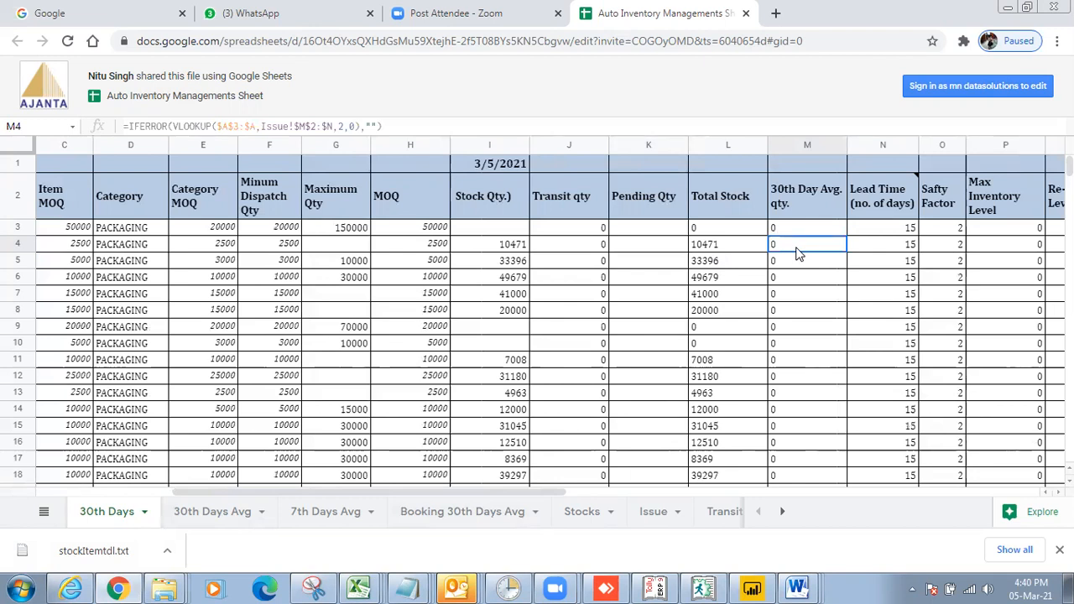
- Review the 7th Days Avg sheet's columns through Order Book or Not Book, including the Total Closing stock and Required Booking Qty formulas
{"action": "left_click", "coordinate": [570, 522]}
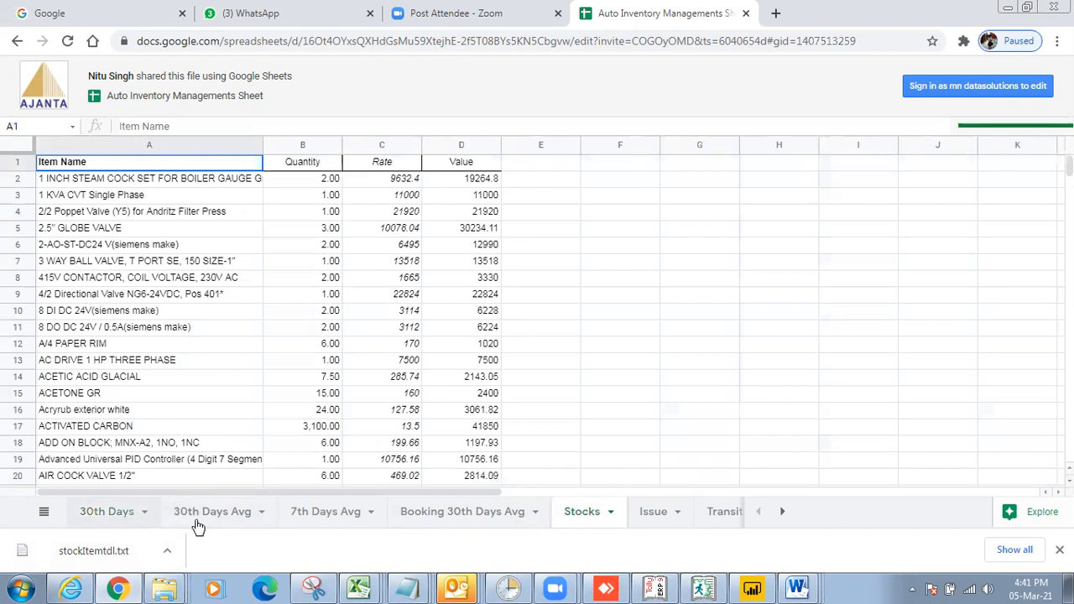
{"action": "left_click", "coordinate": [305, 519]}
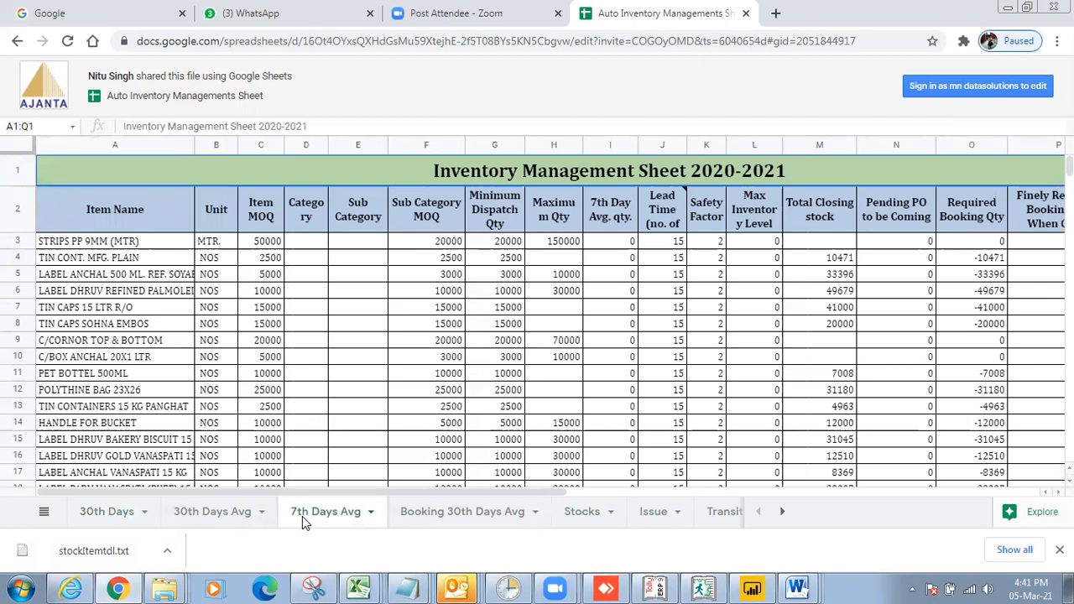
{"action": "left_click", "coordinate": [421, 308]}
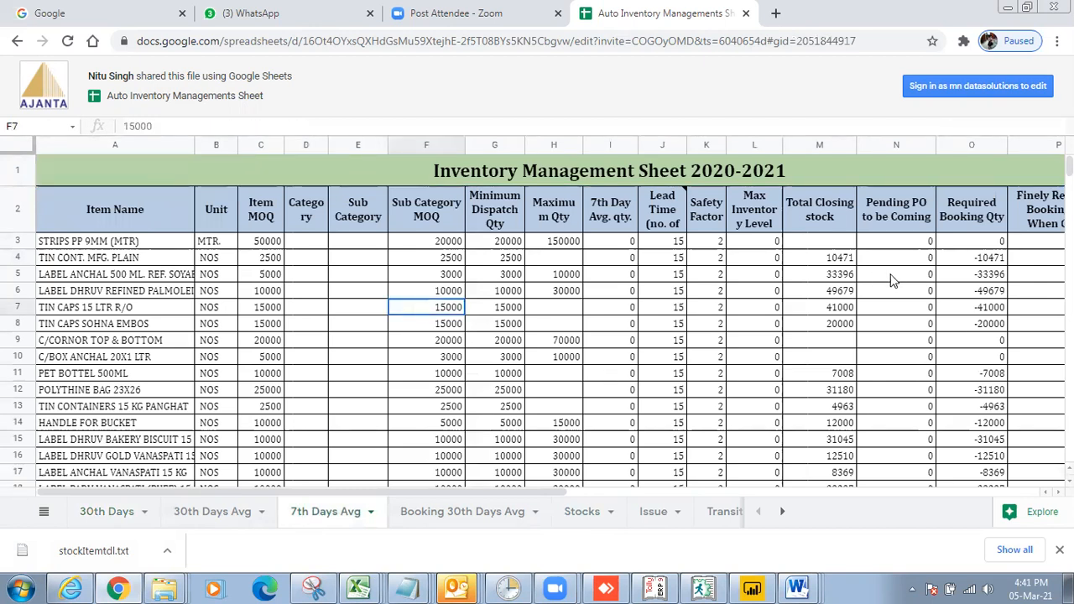
{"action": "left_click", "coordinate": [818, 277]}
{"action": "left_click", "coordinate": [946, 277]}
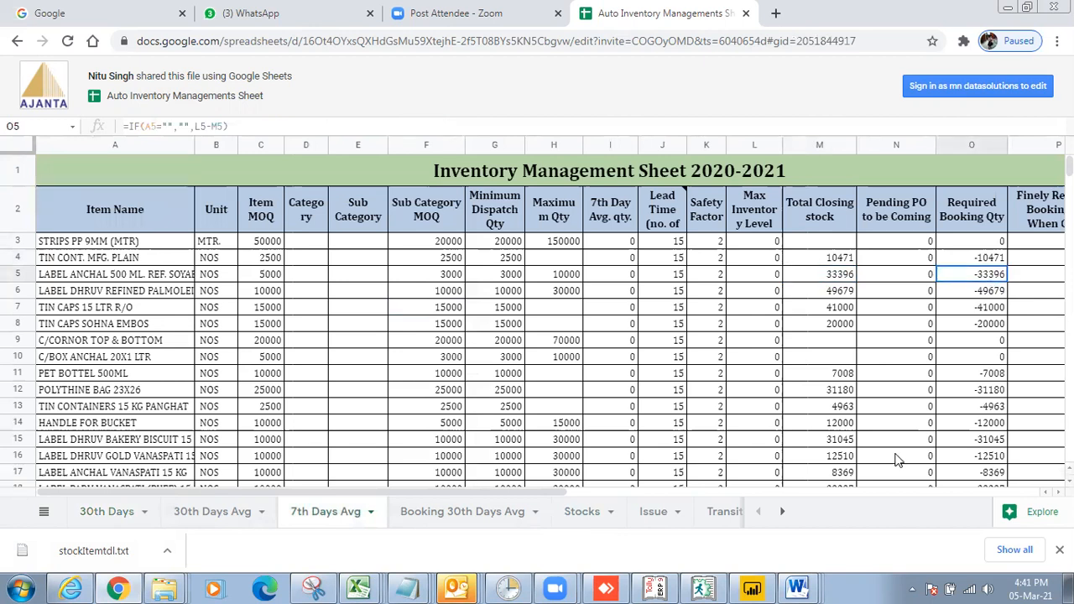
{"action": "left_click_drag", "start_coordinate": [541, 493], "coordinate": [804, 480]}
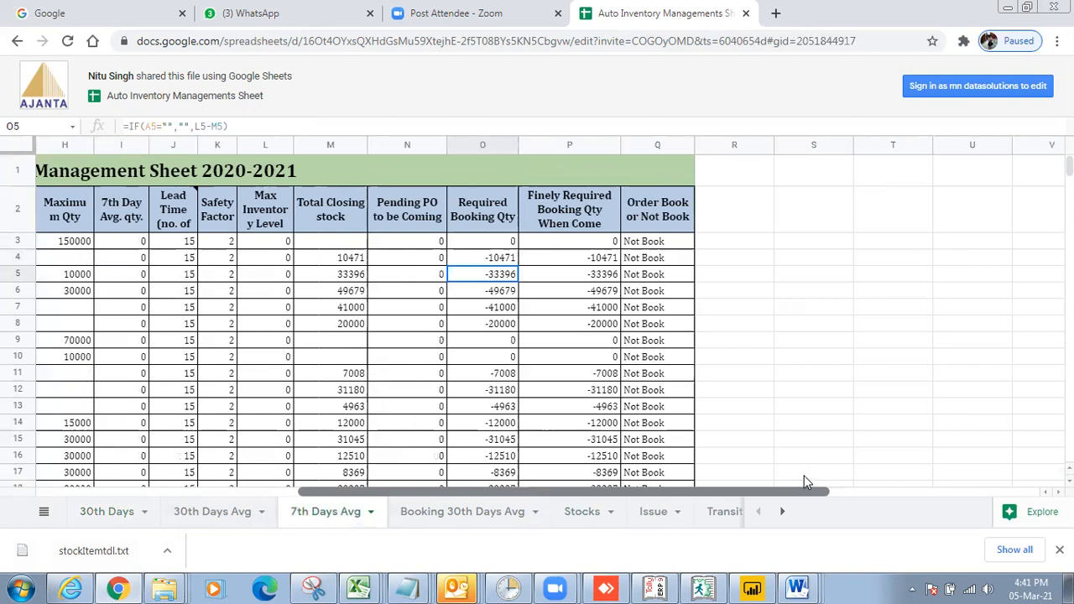
{"action": "left_click_drag", "start_coordinate": [804, 482], "coordinate": [647, 478]}
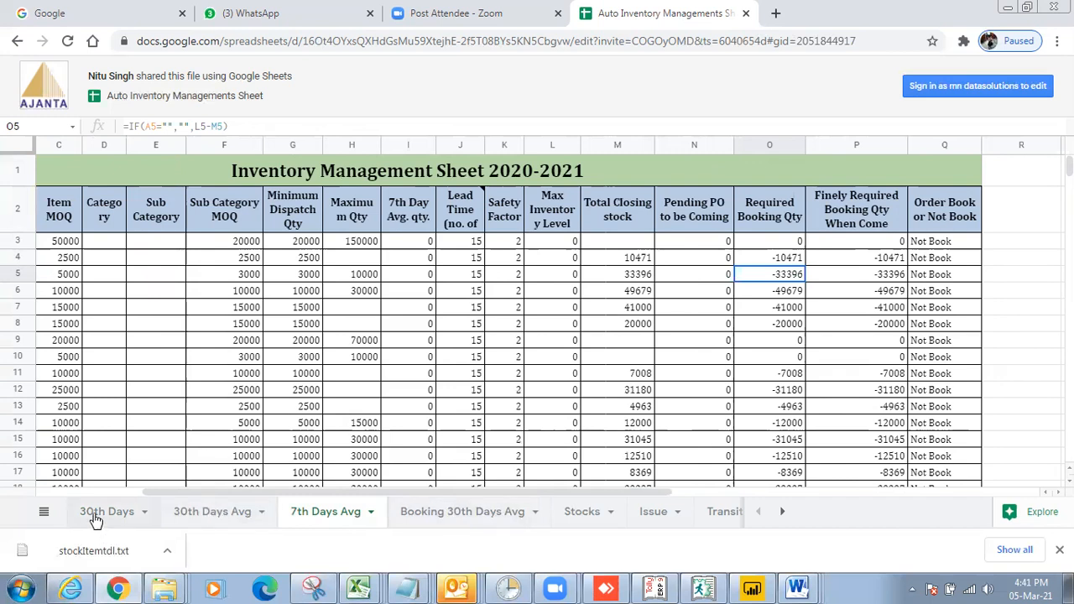
{"action": "left_click_drag", "start_coordinate": [174, 501], "coordinate": [67, 502]}
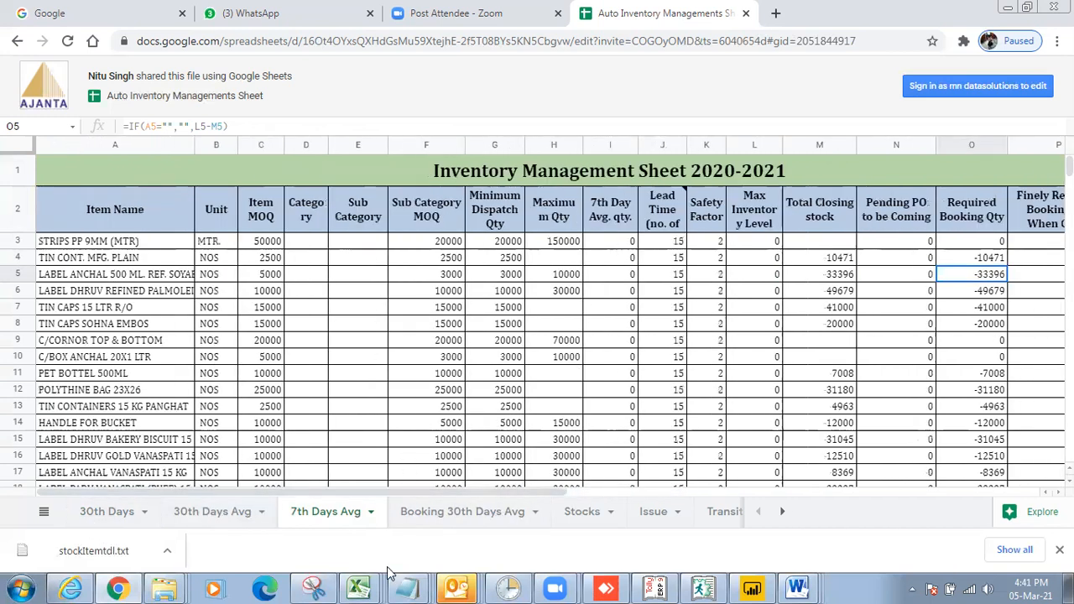
- Compare the closing stock and required quantity cells on 7th Days Avg with those on Booking 30th Days Avg, including Pending PO
{"action": "left_click", "coordinate": [750, 586]}
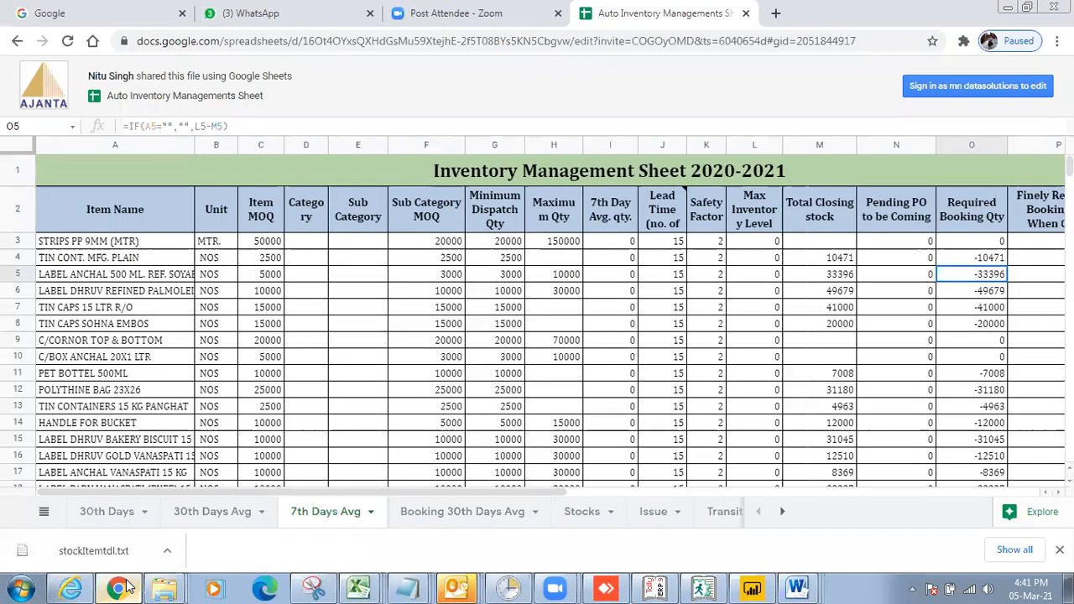
{"action": "left_click", "coordinate": [117, 589]}
{"action": "left_click", "coordinate": [837, 262]}
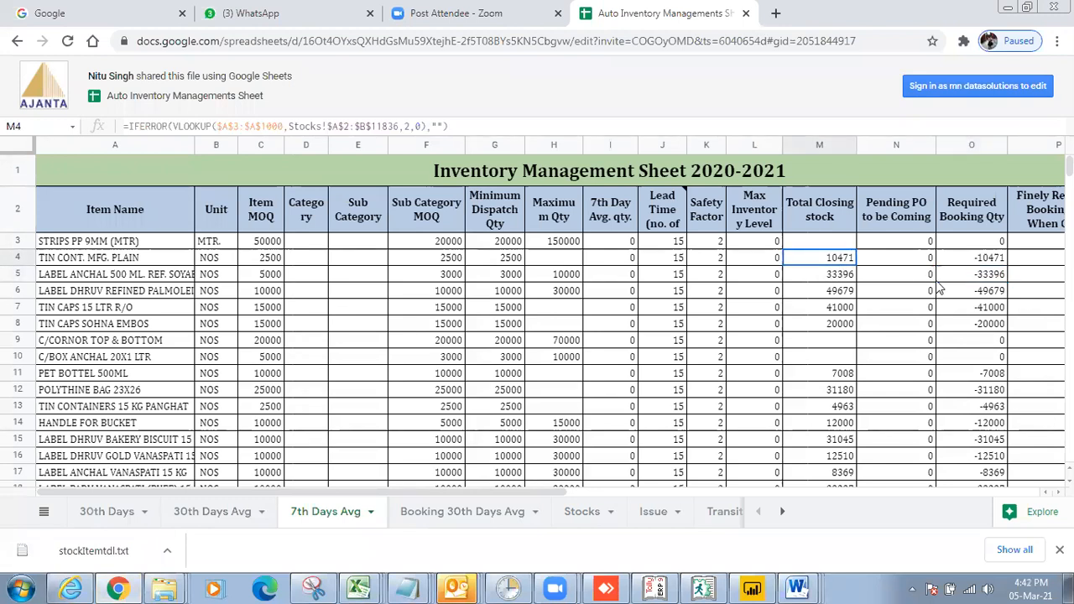
{"action": "left_click", "coordinate": [956, 264]}
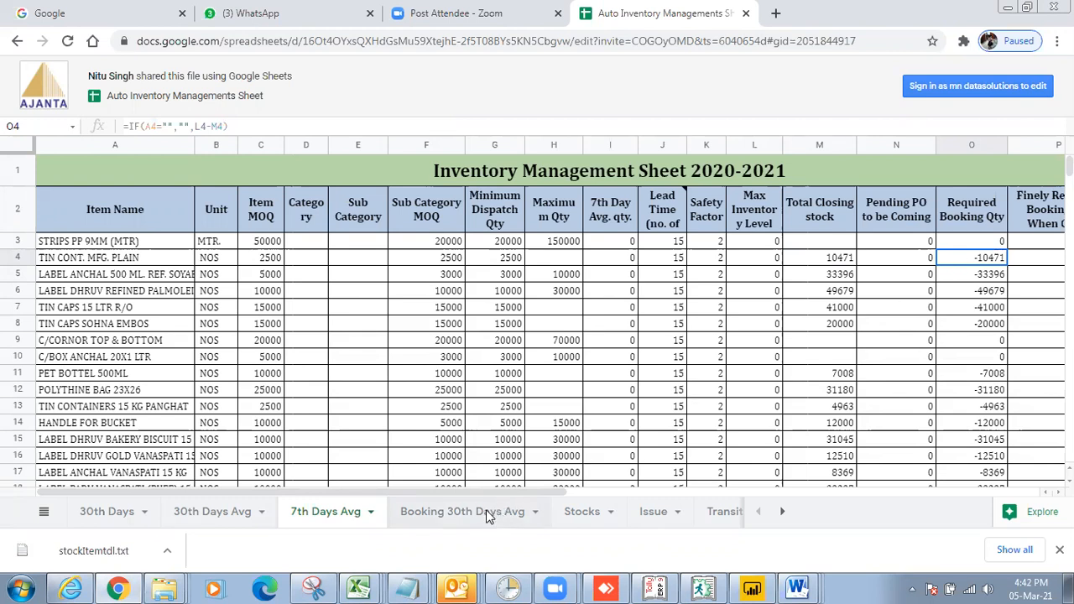
{"action": "left_click", "coordinate": [486, 510]}
{"action": "left_click", "coordinate": [939, 288]}
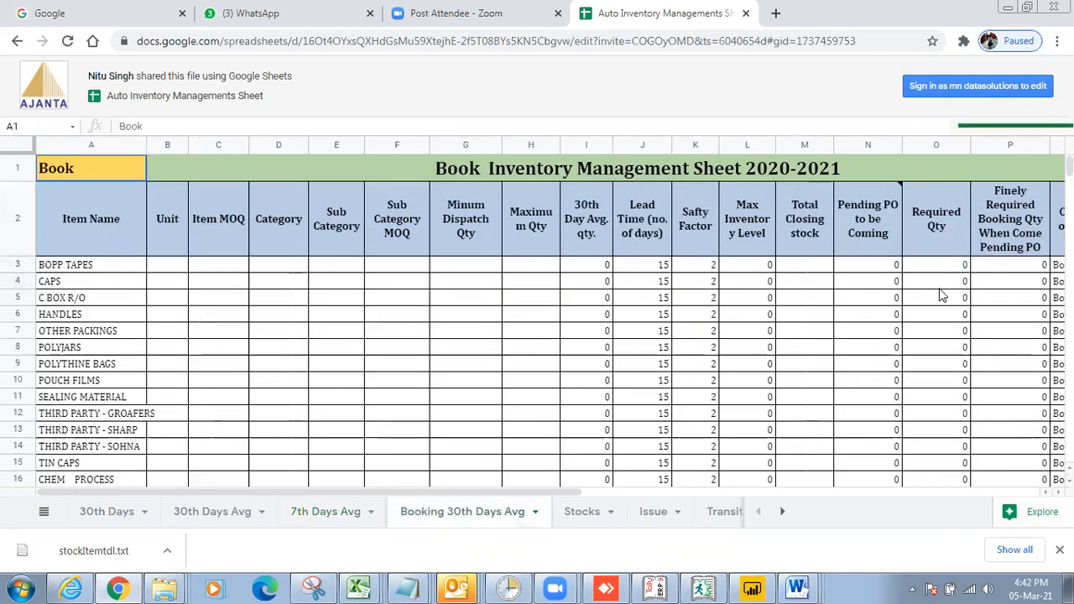
{"action": "left_click", "coordinate": [941, 296]}
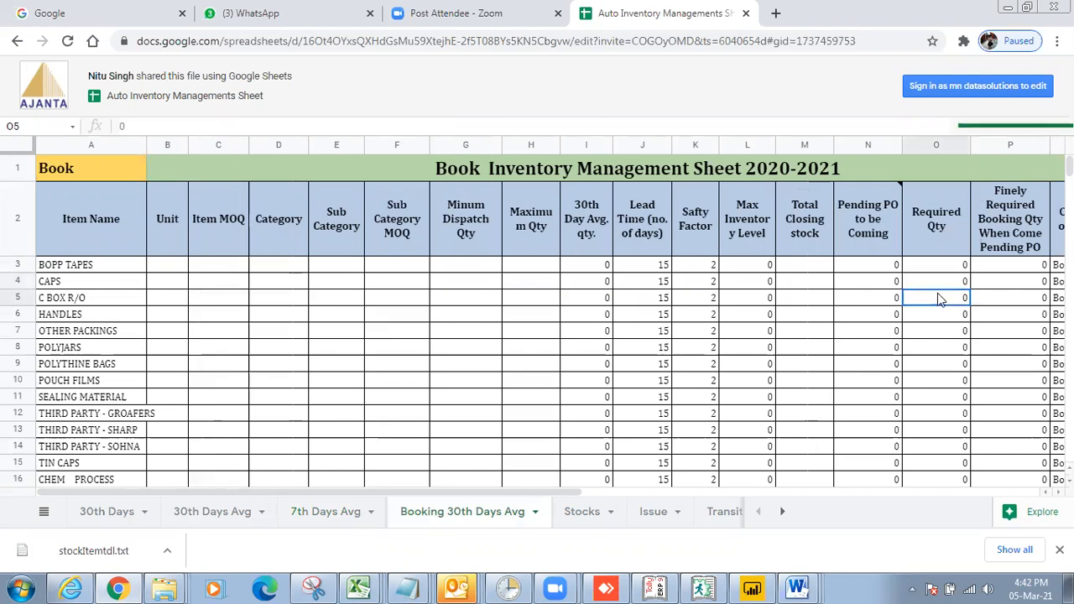
{"action": "left_click", "coordinate": [879, 297]}
{"action": "left_click", "coordinate": [801, 300]}
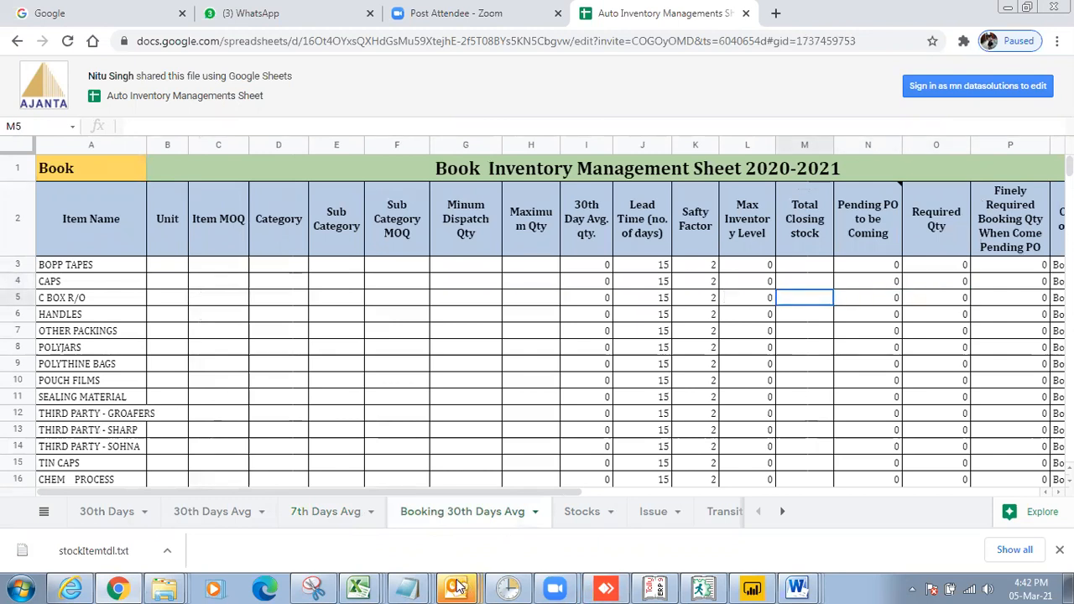
- Look over the 30th Days Avg sheet and check the Total Stock formula on the 30th Days sheet in Chrome
{"action": "left_click", "coordinate": [752, 588]}
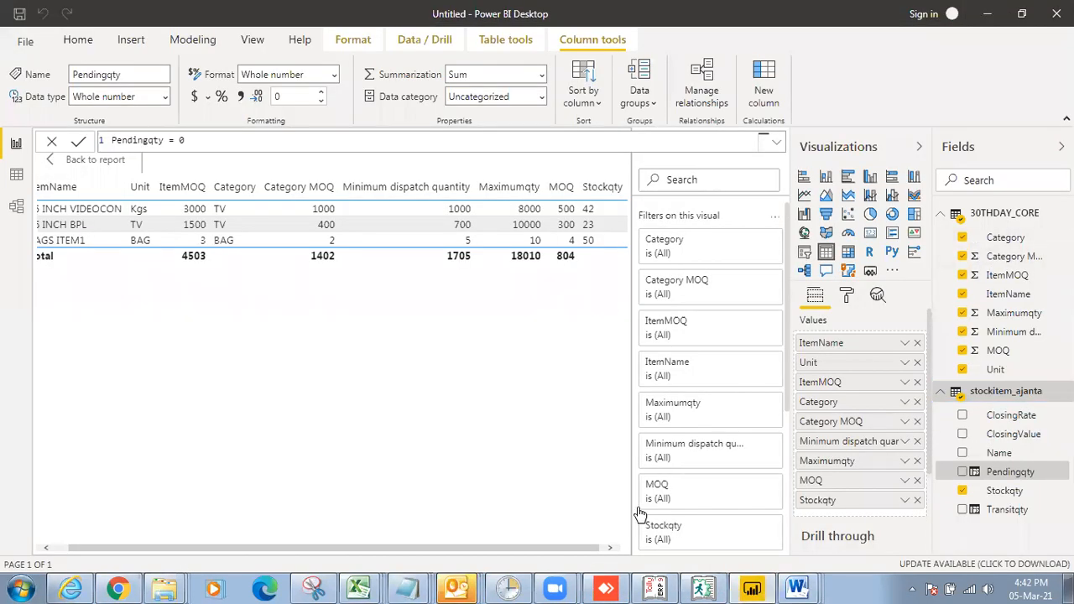
{"action": "left_click", "coordinate": [117, 588]}
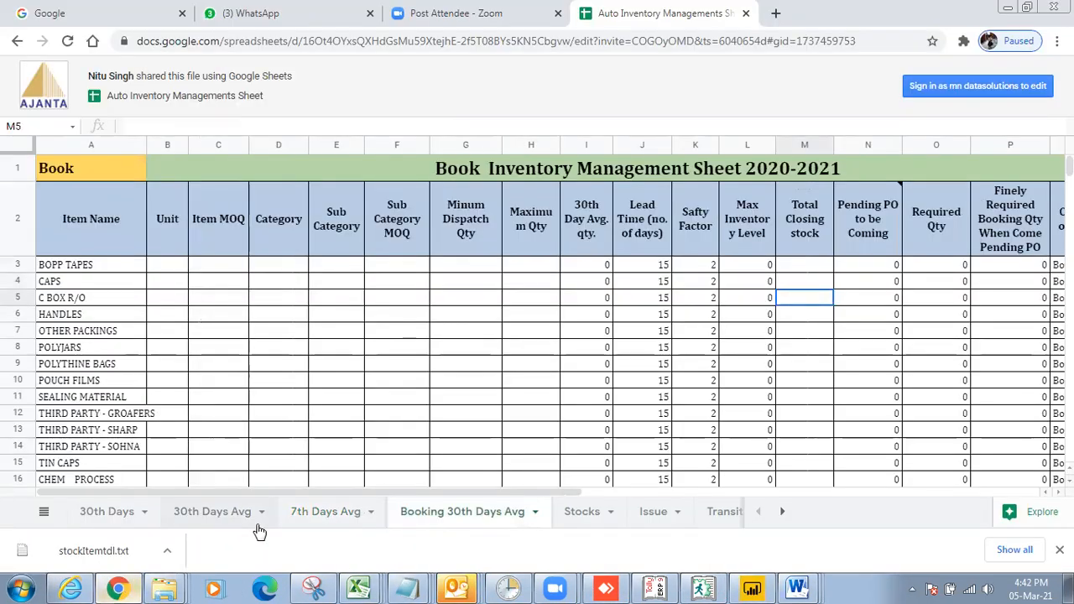
{"action": "left_click", "coordinate": [225, 514]}
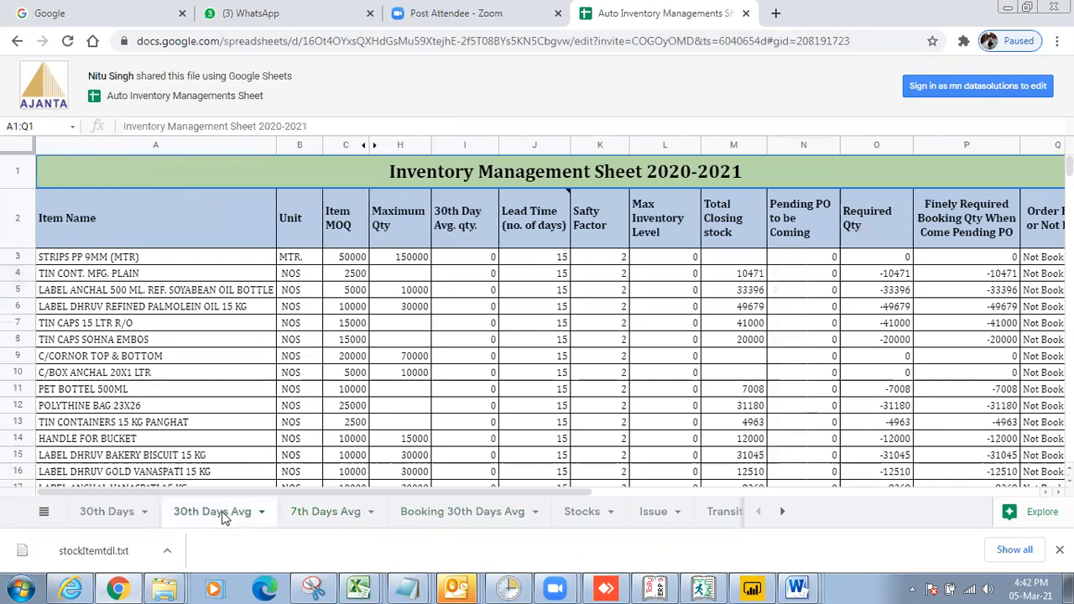
{"action": "left_click", "coordinate": [126, 514]}
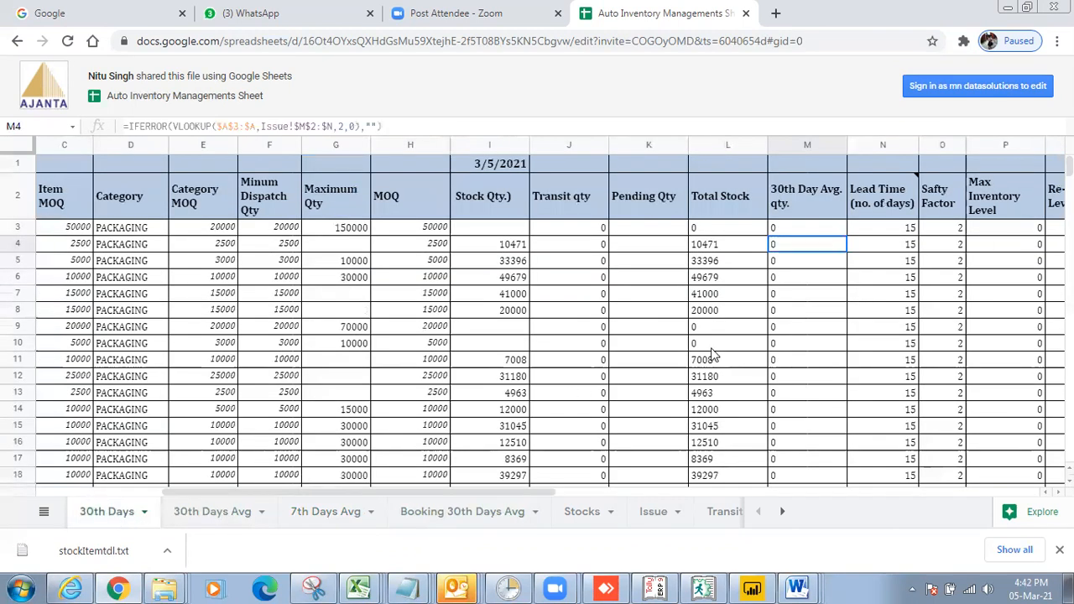
{"action": "left_click", "coordinate": [719, 250]}
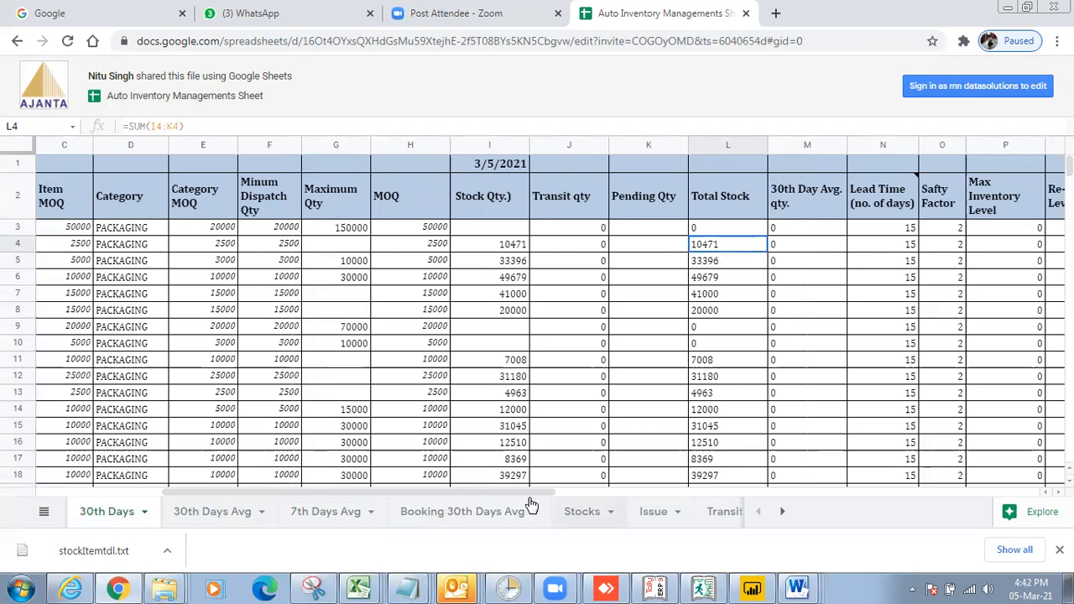
{"action": "left_click_drag", "start_coordinate": [527, 494], "coordinate": [617, 513]}
- Switch to Power BI Desktop and define the new column as Totalstock = stockitem_ajanta[Stockqty]+stockitem_ajanta[Transitqty]+stockitem_ajanta[Pendingqty]
{"action": "left_click", "coordinate": [754, 587]}
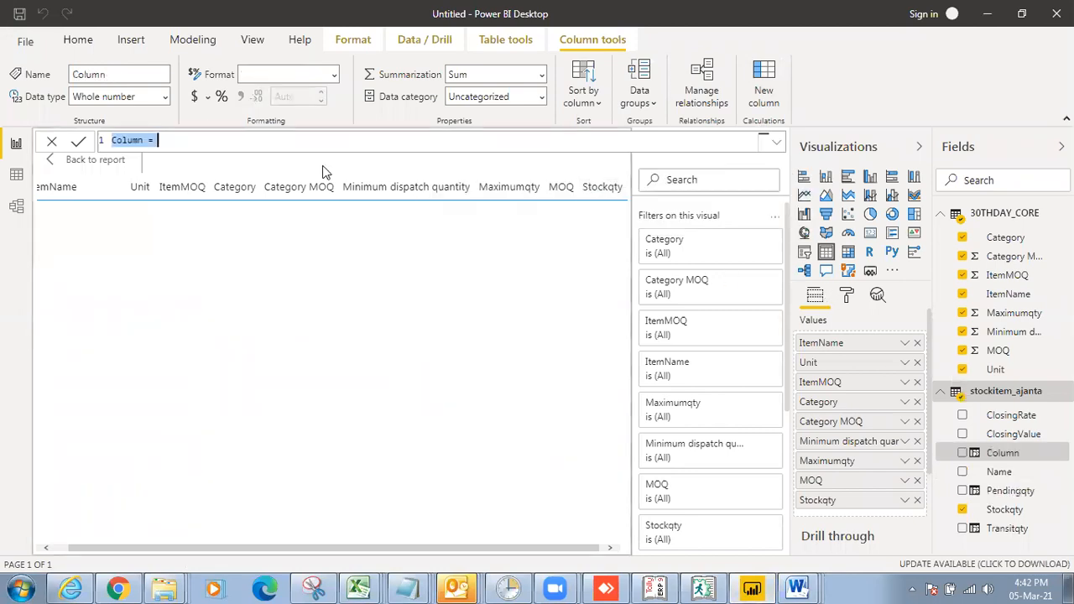
{"action": "left_click", "coordinate": [279, 140]}
{"action": "left_click_drag", "start_coordinate": [146, 140], "coordinate": [113, 145]}
{"action": "type", "text": "Totalstocvk"}
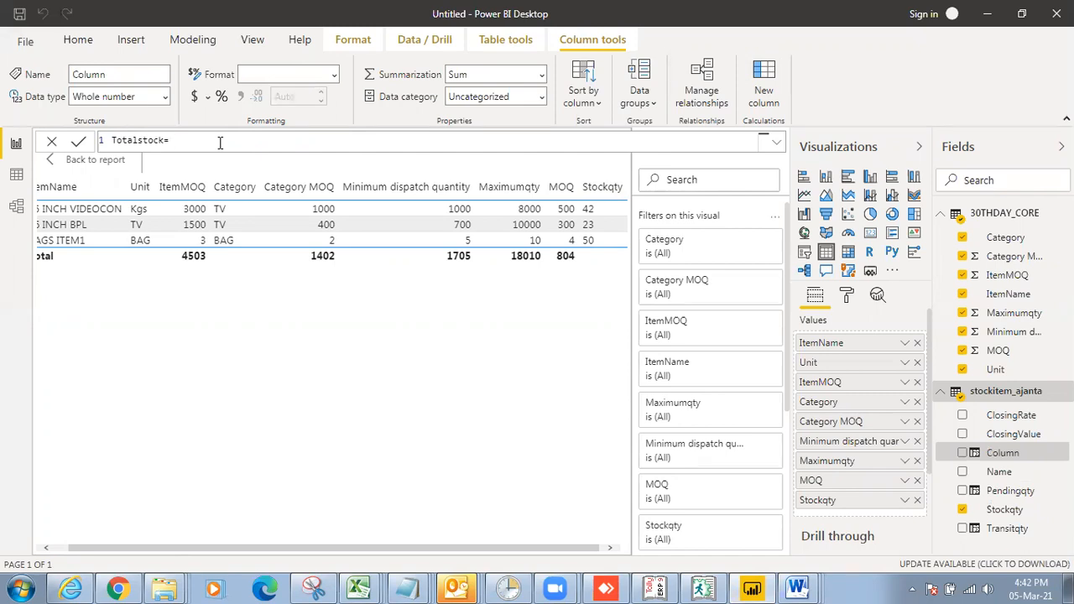
{"action": "type", "text": "tock"}
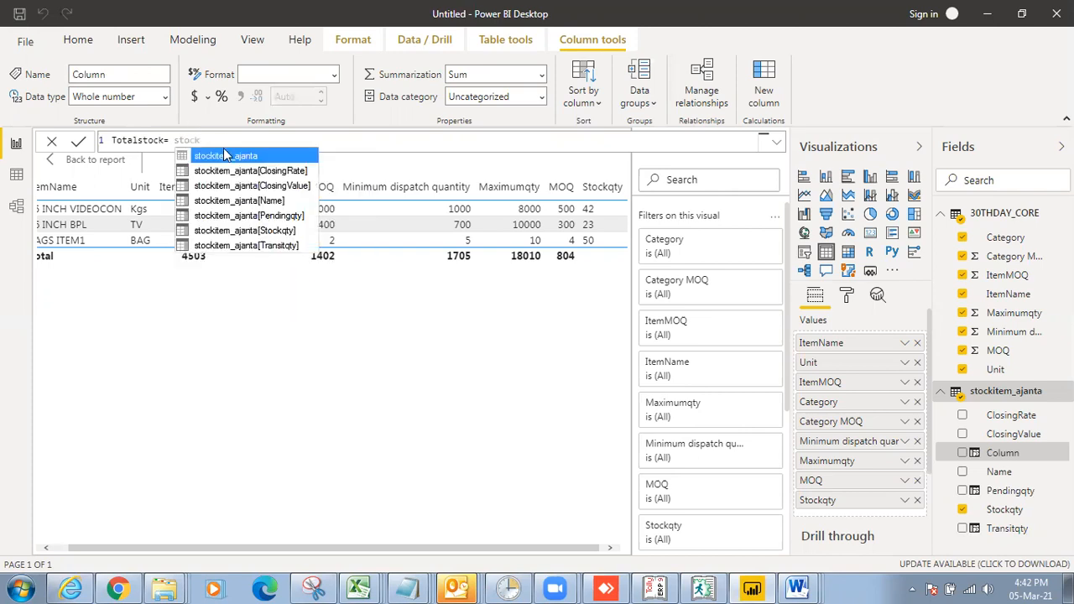
{"action": "double_click", "coordinate": [251, 230]}
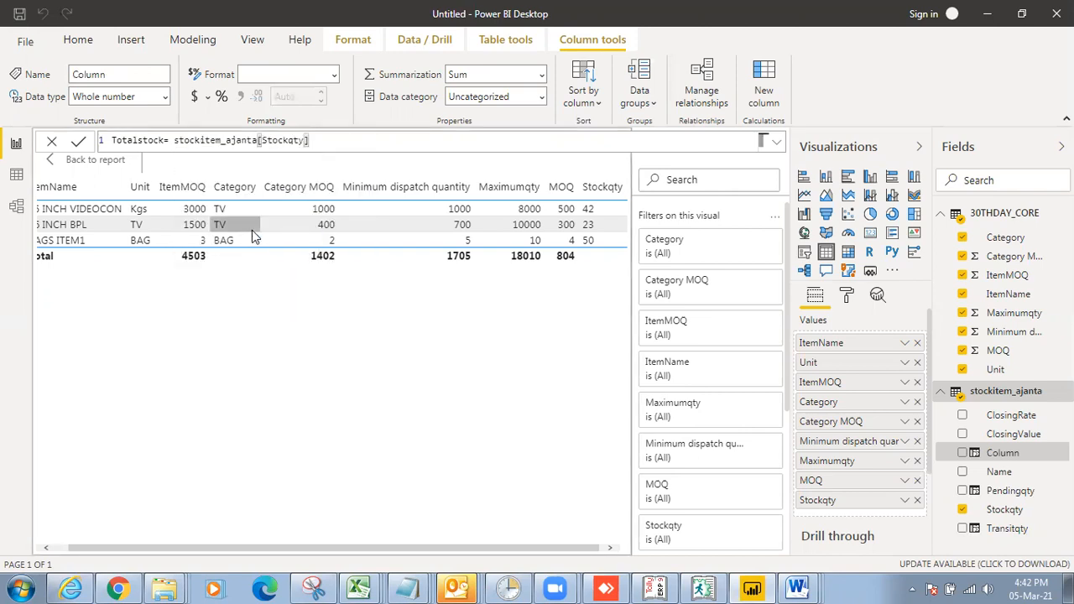
{"action": "type", "text": "+tra"}
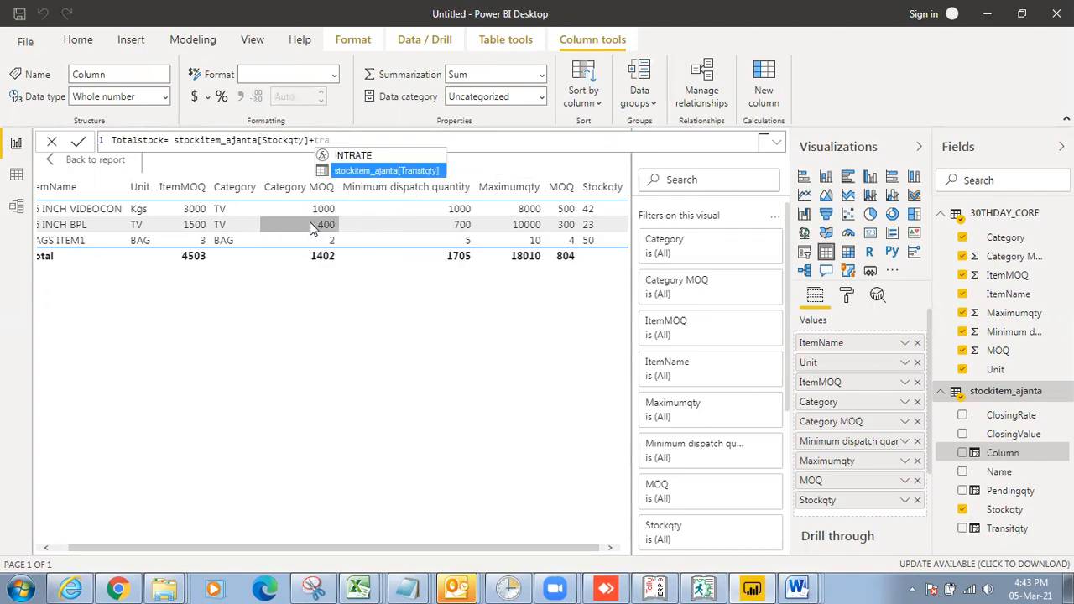
{"action": "double_click", "coordinate": [347, 169]}
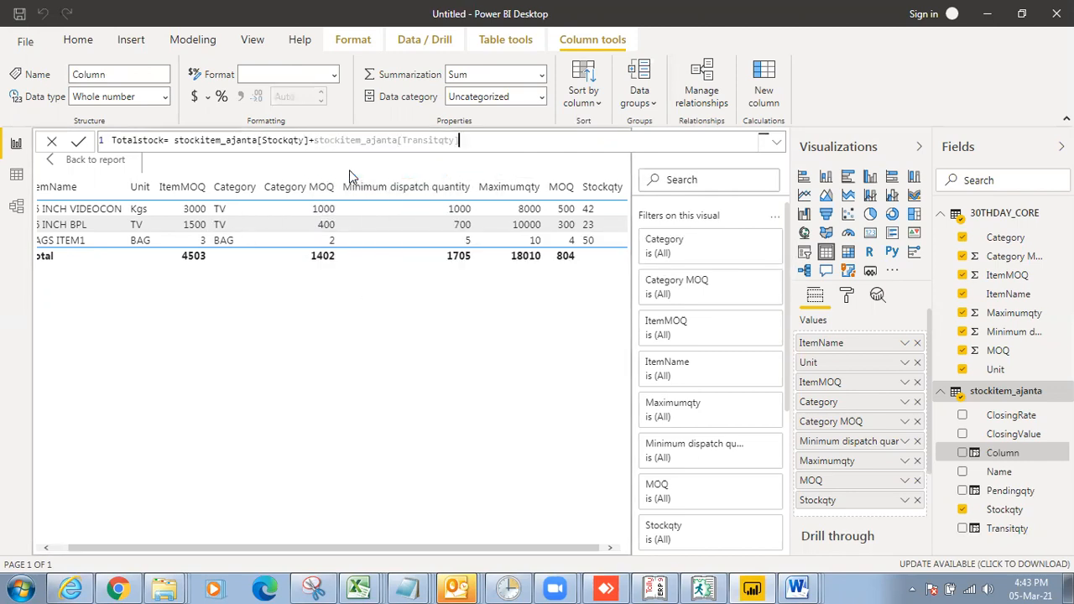
{"action": "type", "text": "+pen"}
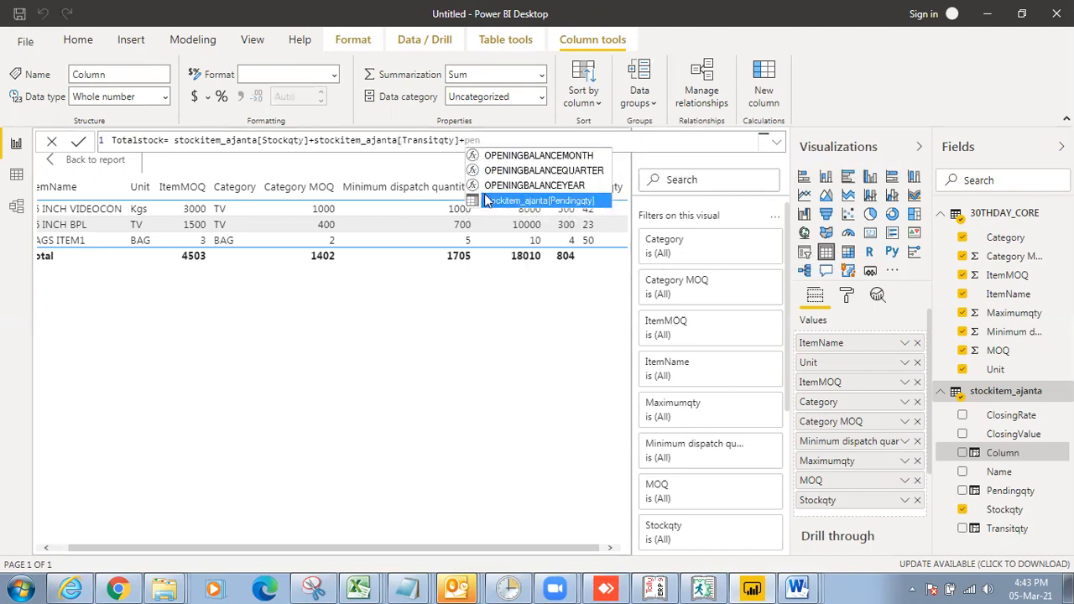
{"action": "double_click", "coordinate": [486, 201]}
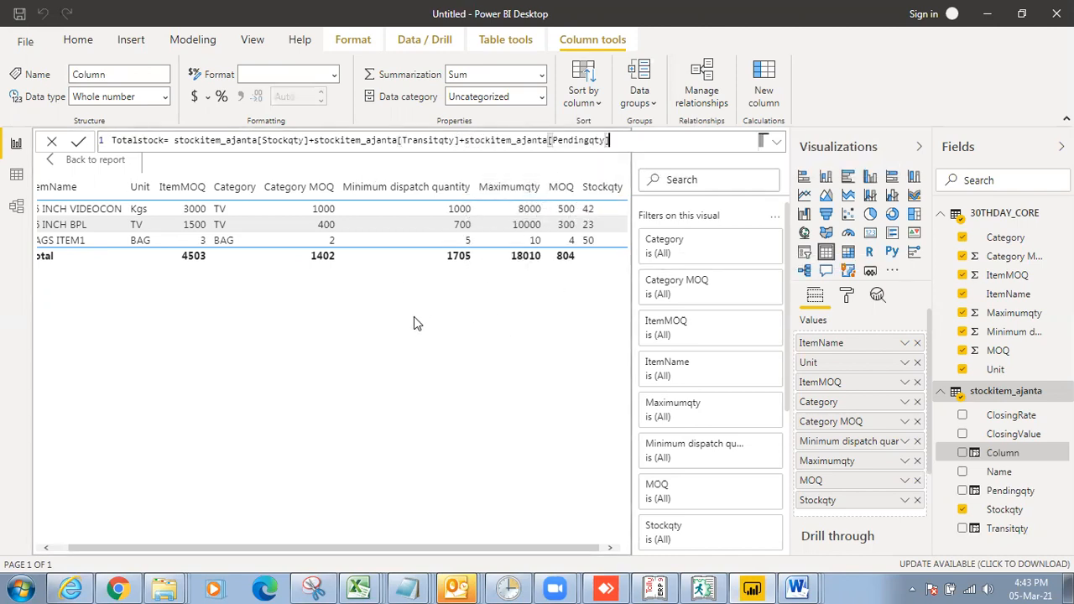
{"action": "key", "text": "Return"}
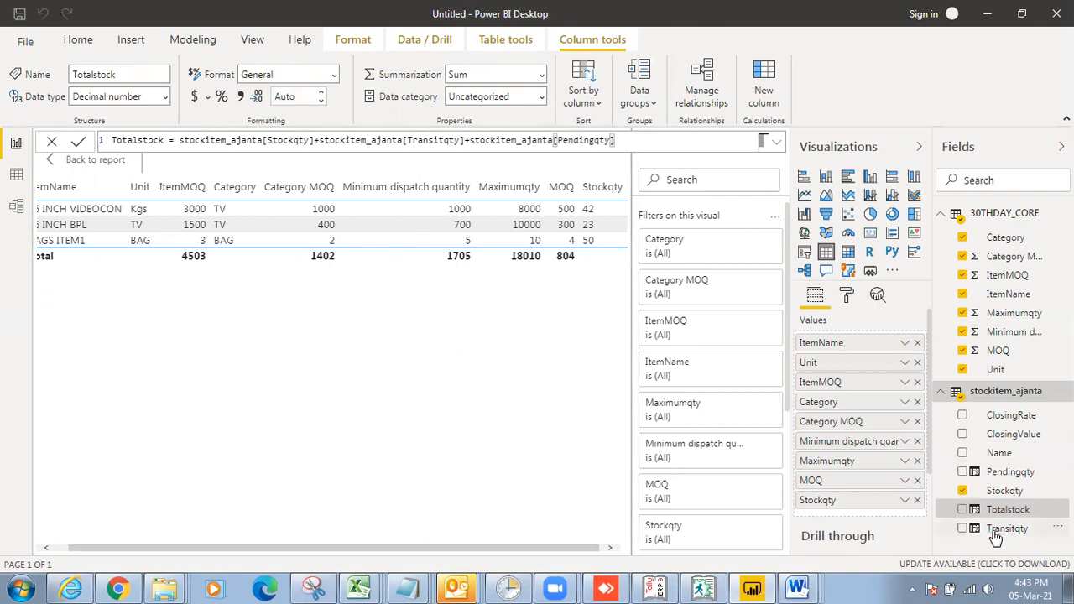
- Try to add the Totalstock column below Stockqty in the focused table visual's values
{"action": "left_click_drag", "start_coordinate": [992, 509], "coordinate": [850, 524]}
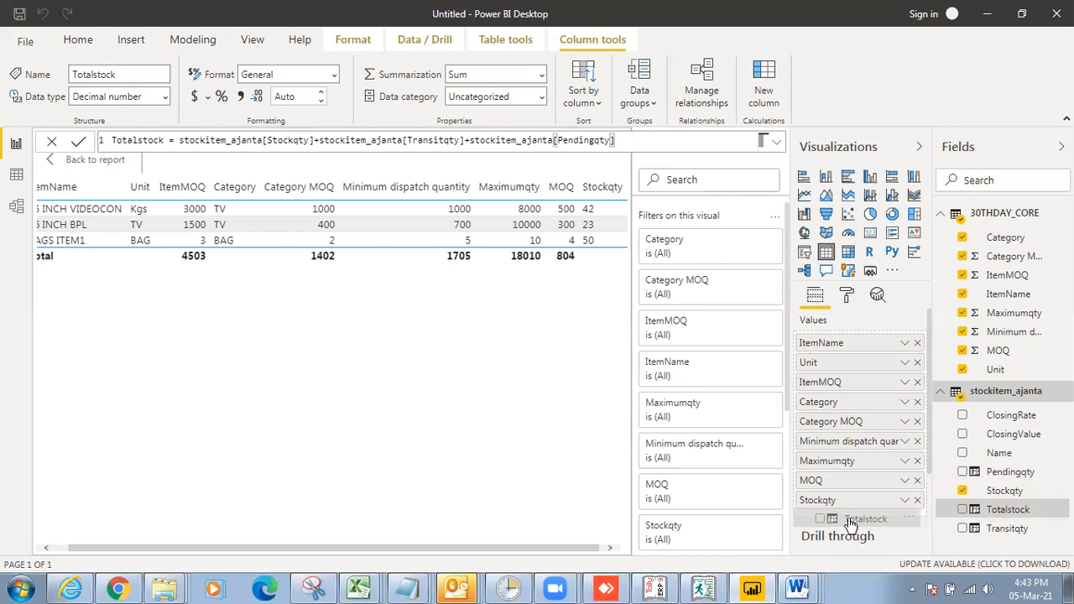
{"action": "left_click_drag", "start_coordinate": [849, 523], "coordinate": [849, 524]}
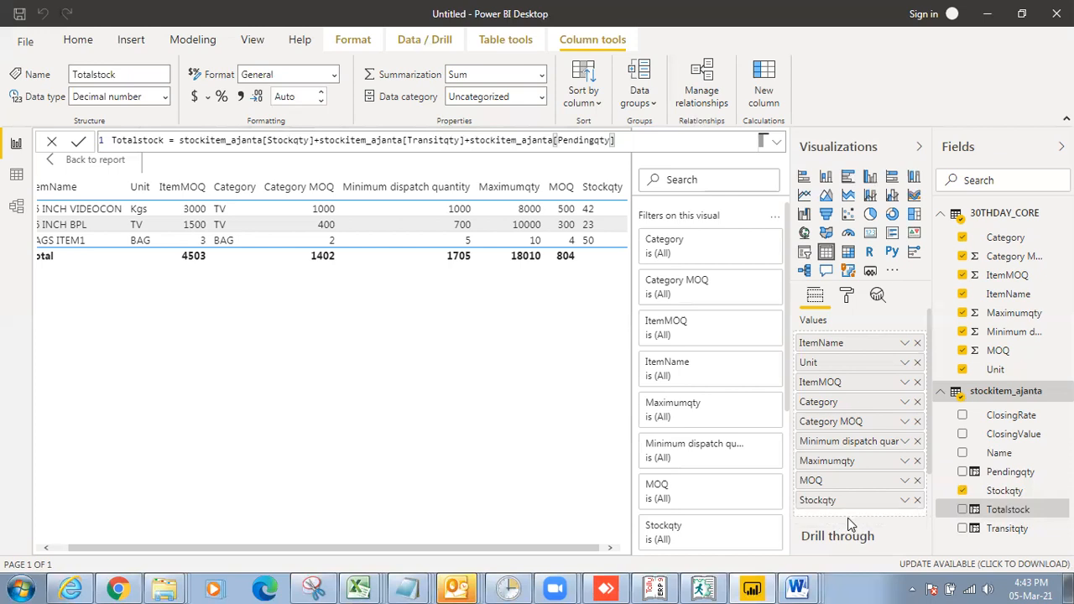
{"action": "left_click_drag", "start_coordinate": [926, 443], "coordinate": [929, 507]}
{"action": "left_click", "coordinate": [520, 285]}
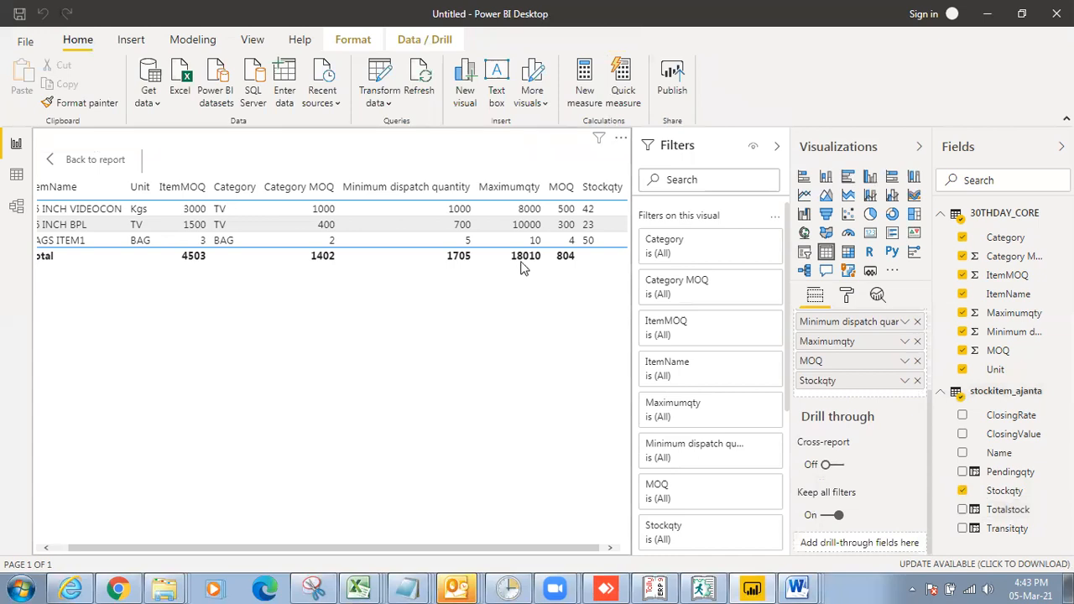
- Return to the report page and add Pendingqty, Transitqty and Totalstock from stockitem_ajanta to the table visual
{"action": "left_click", "coordinate": [95, 160]}
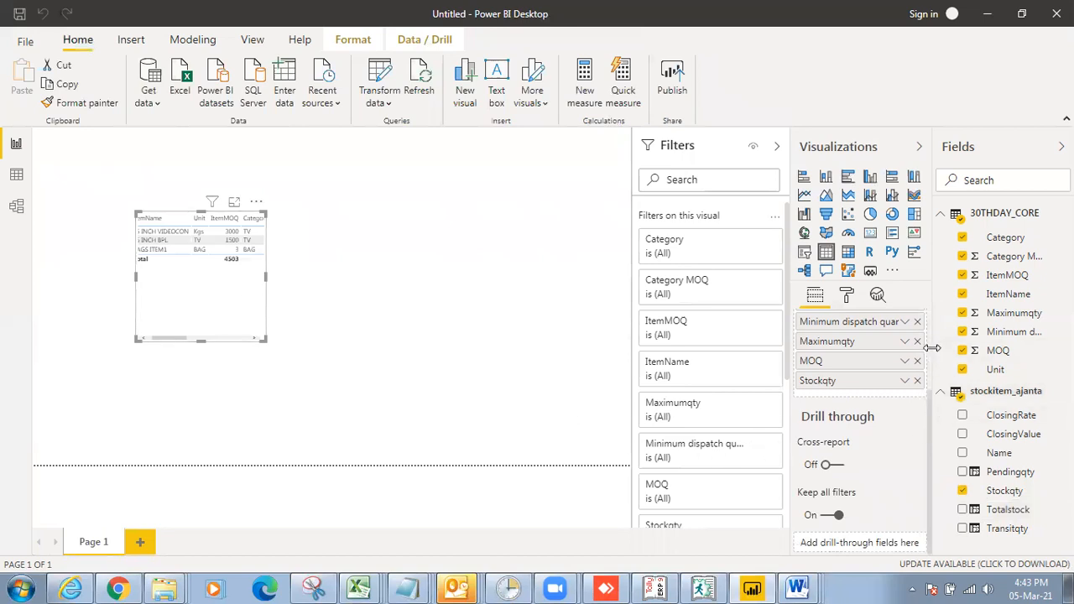
{"action": "scroll", "coordinate": [928, 385], "scroll_direction": "up", "scroll_amount": 1}
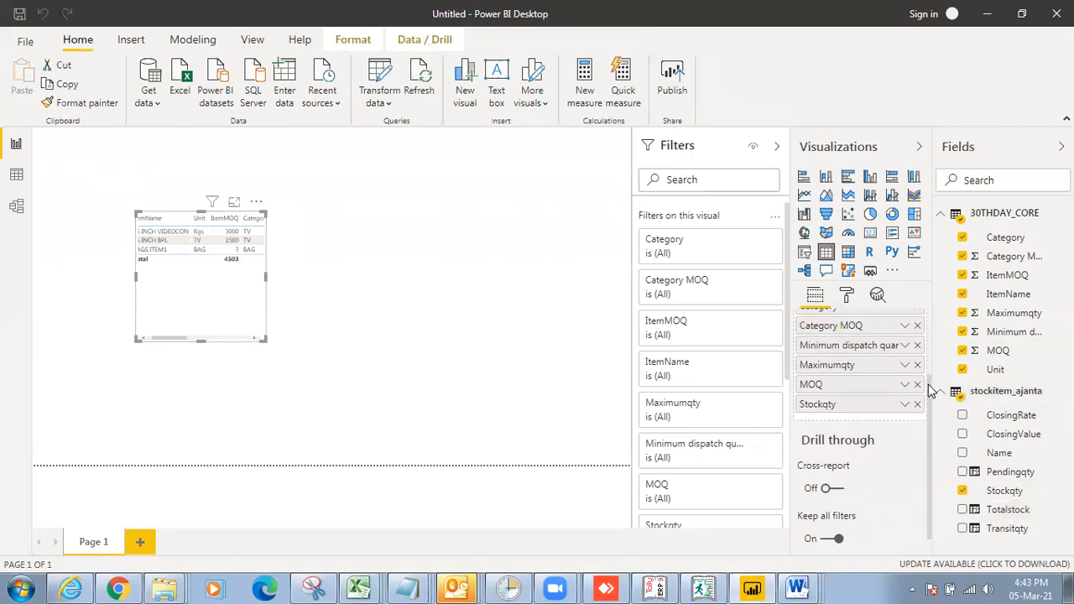
{"action": "left_click", "coordinate": [962, 473]}
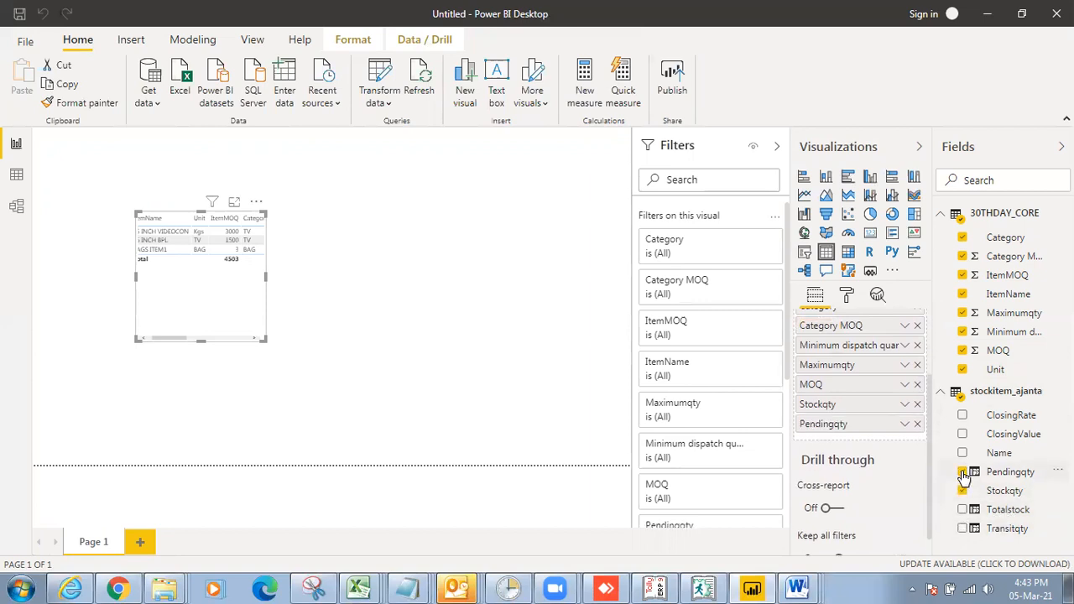
{"action": "left_click", "coordinate": [963, 530]}
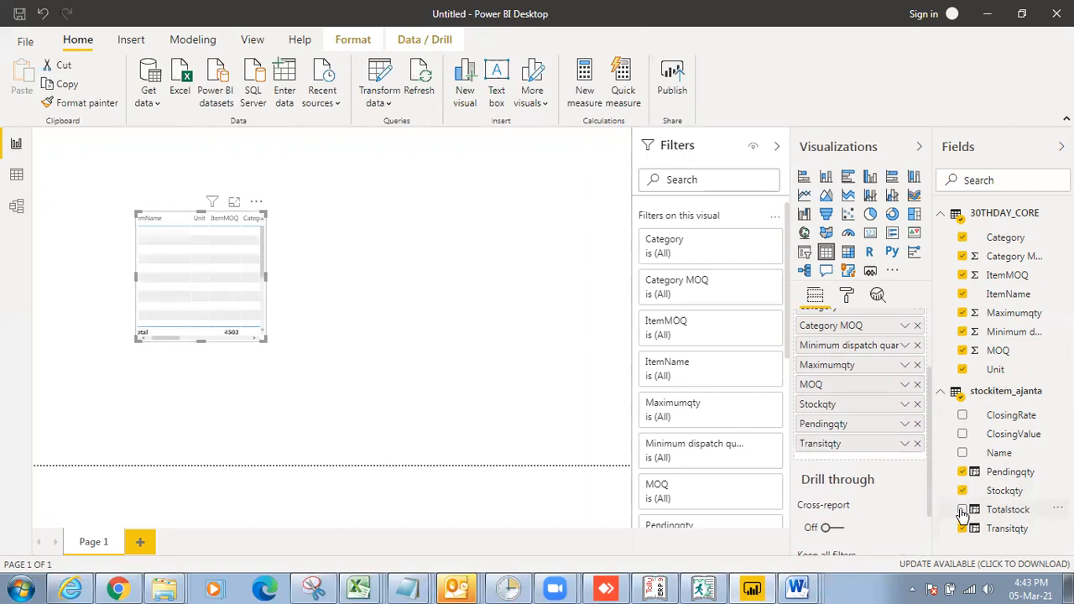
{"action": "left_click", "coordinate": [962, 510]}
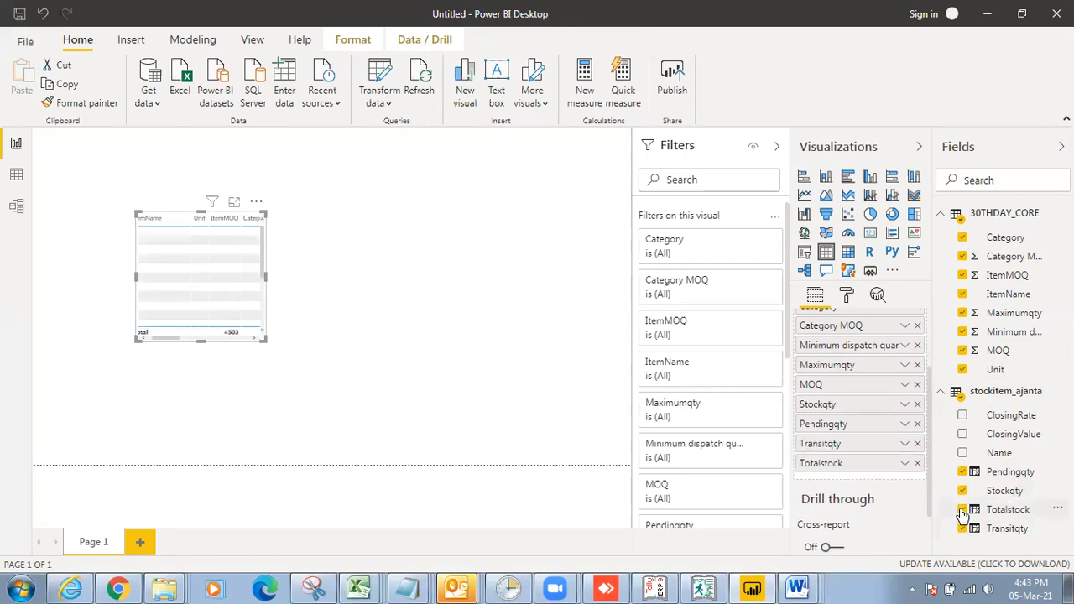
- Save the report as a Power BI file named 30thday in the Ajanta Sample-1 folder
{"action": "left_click", "coordinate": [32, 42]}
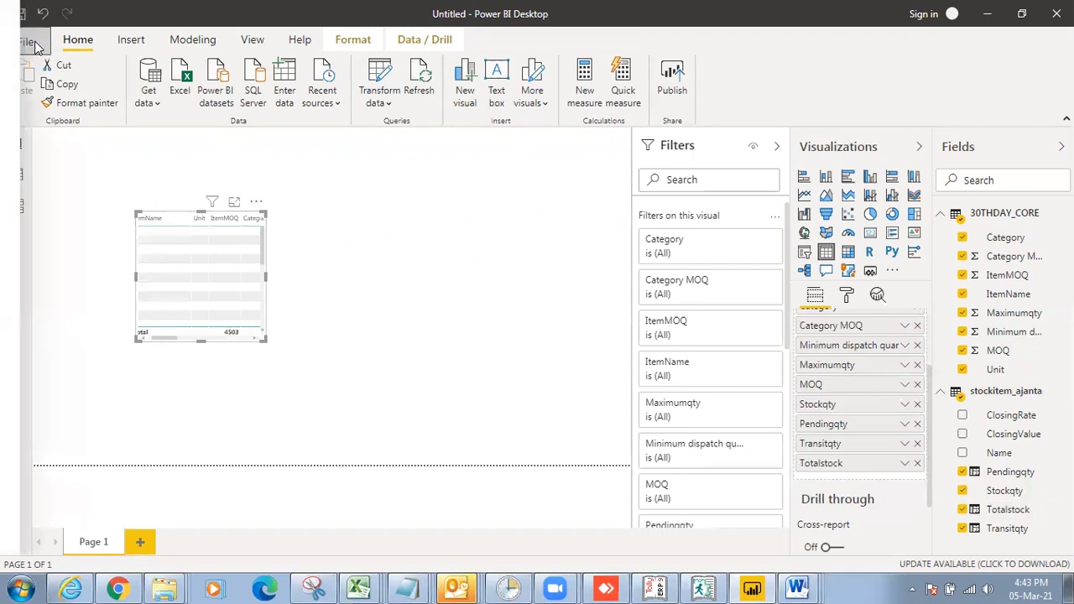
{"action": "left_click", "coordinate": [55, 147]}
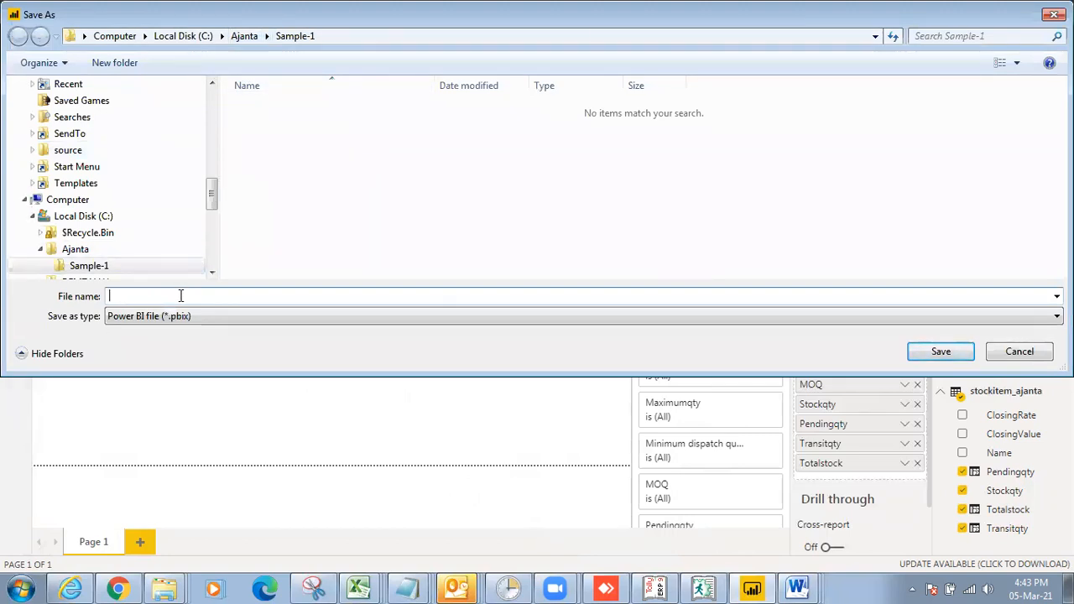
{"action": "type", "text": "30thday"}
{"action": "left_click", "coordinate": [941, 352]}
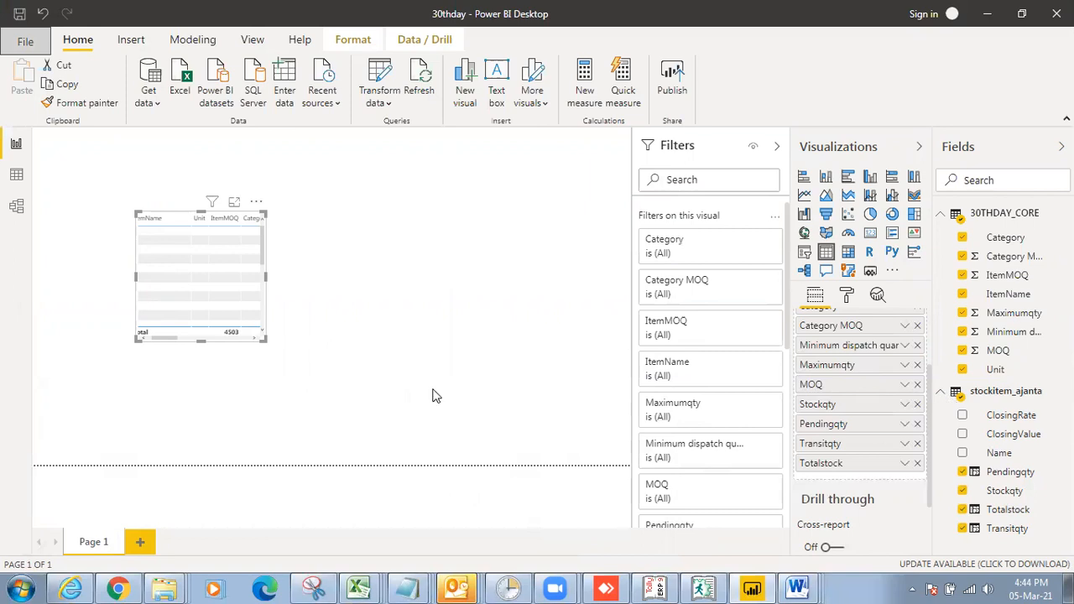
- Inspect the table visual in focus mode from the ItemName column onward, and return to the report page
{"action": "left_click", "coordinate": [236, 204]}
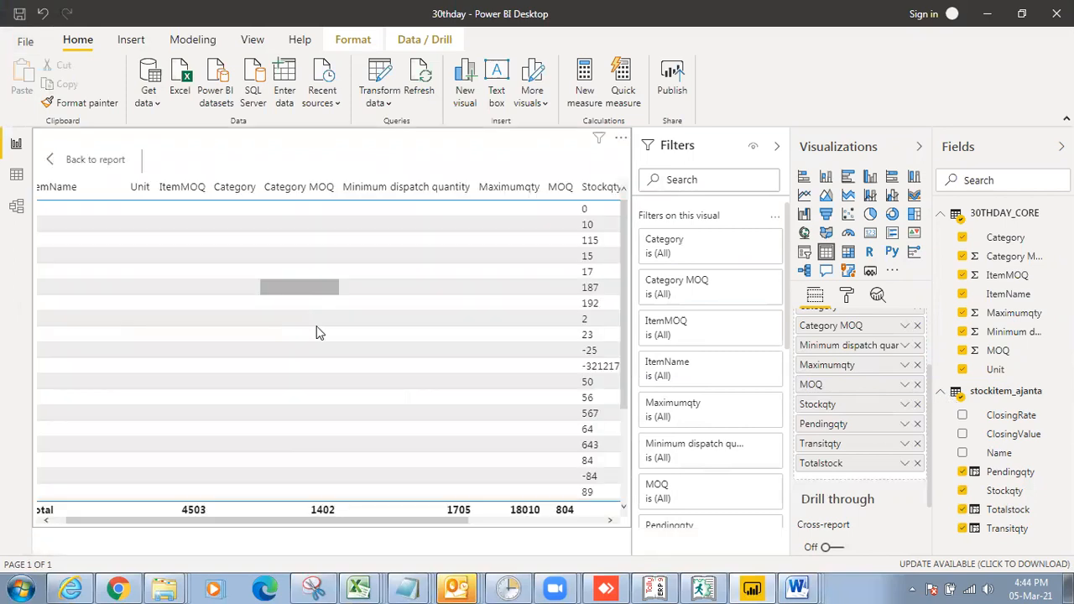
{"action": "left_click_drag", "start_coordinate": [385, 547], "coordinate": [134, 538]}
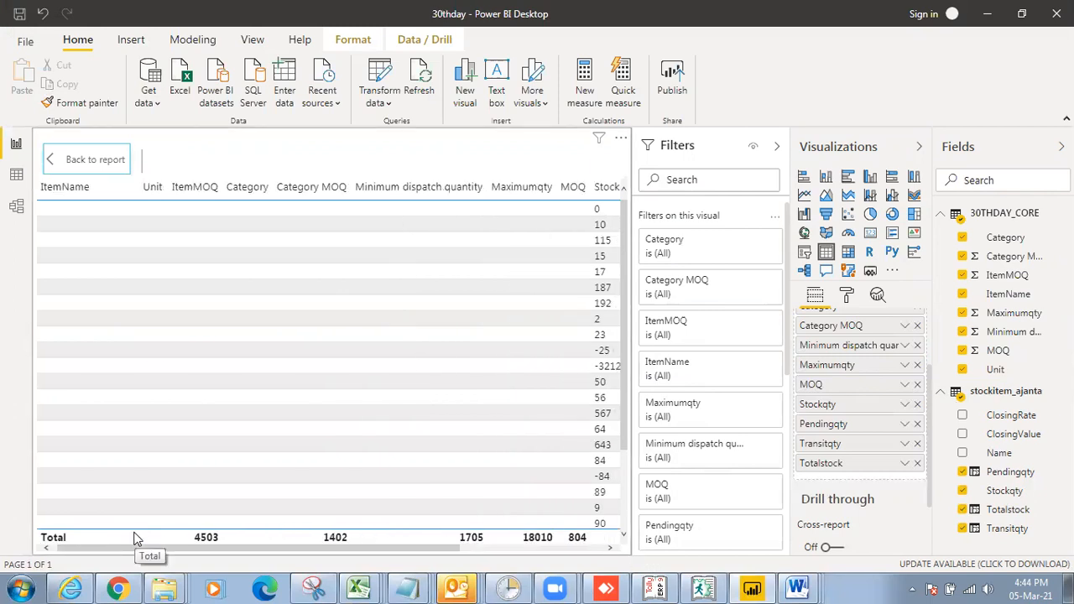
{"action": "left_click", "coordinate": [101, 162]}
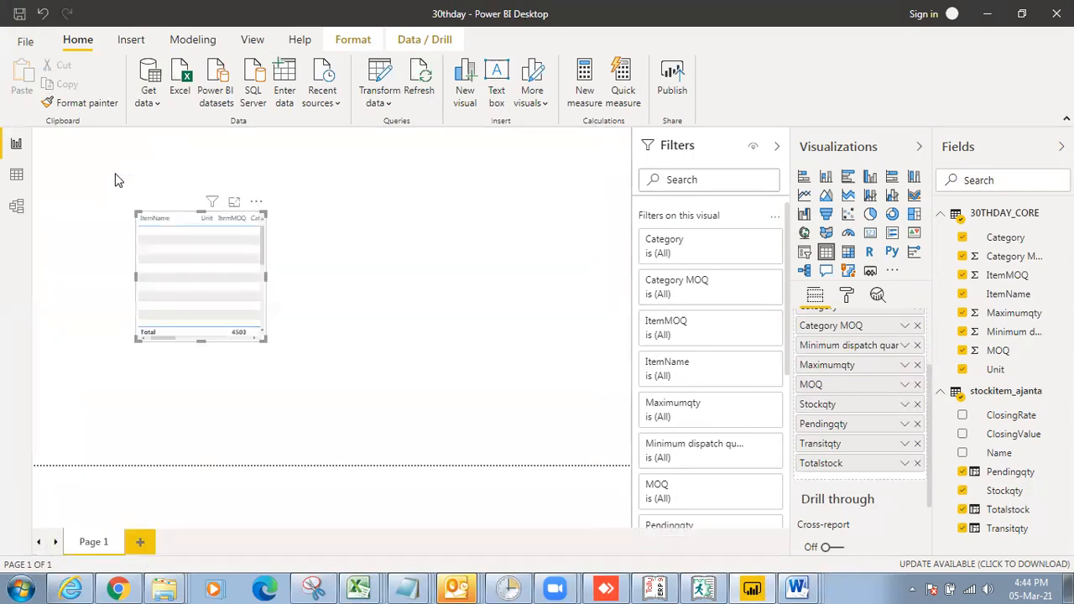
- Enlarge the table visual on Page 1 to fit all columns through Totalstock, and check its last item rows
{"action": "left_click_drag", "start_coordinate": [266, 340], "coordinate": [681, 482]}
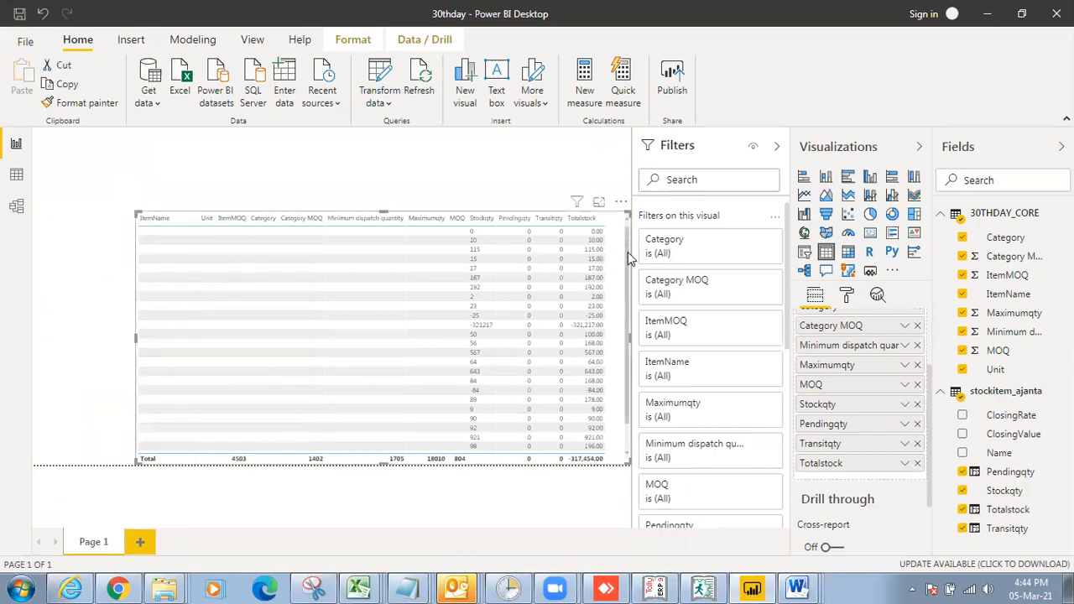
{"action": "left_click_drag", "start_coordinate": [627, 258], "coordinate": [625, 363]}
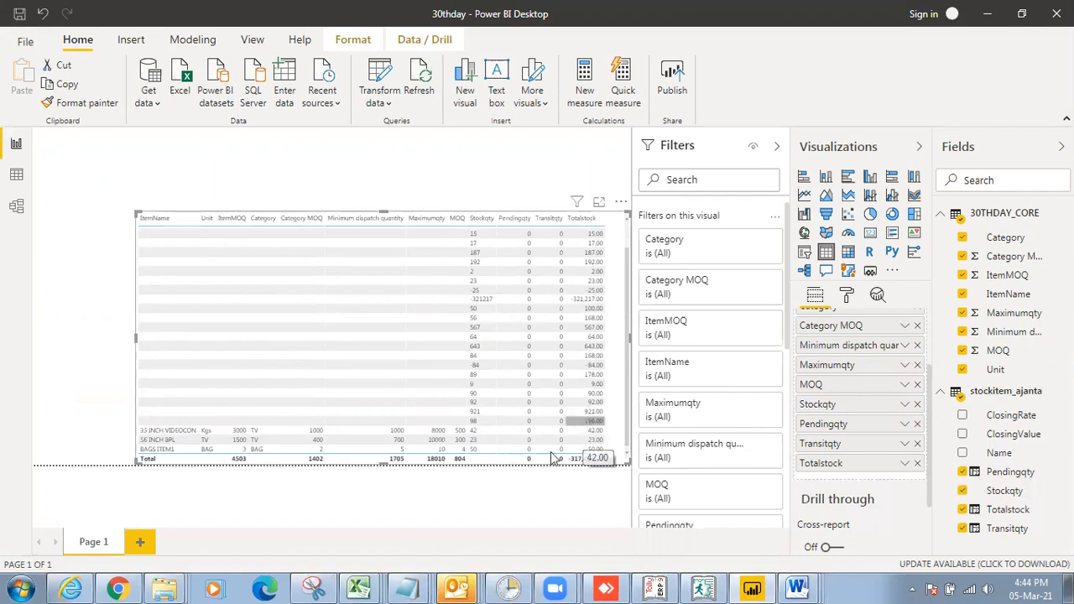
- Switch to Chrome and open the WhatsApp Web tab
{"action": "left_click", "coordinate": [117, 588]}
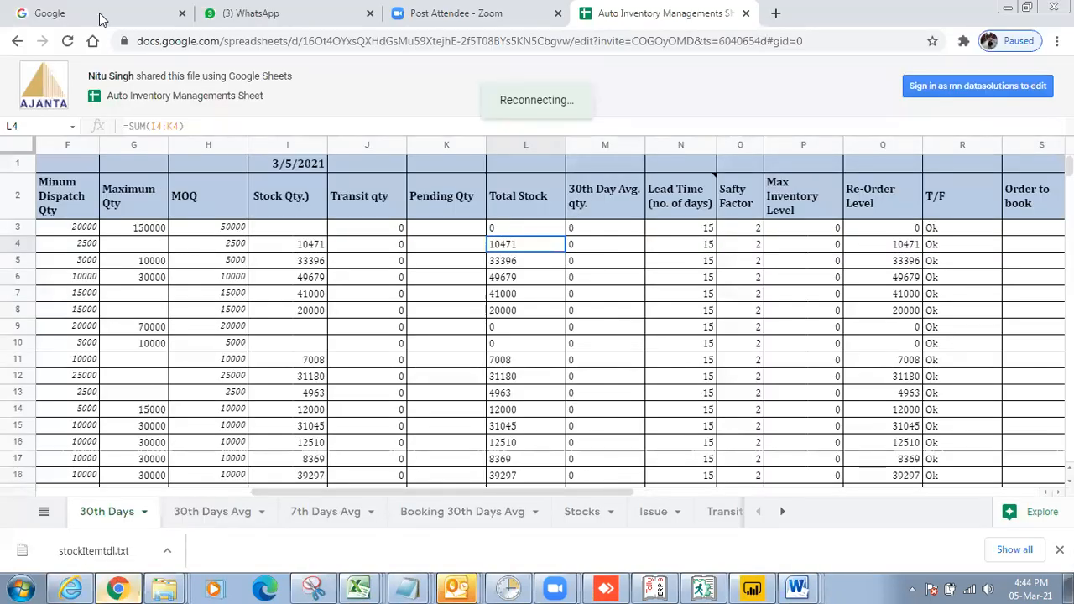
{"action": "left_click", "coordinate": [250, 17]}
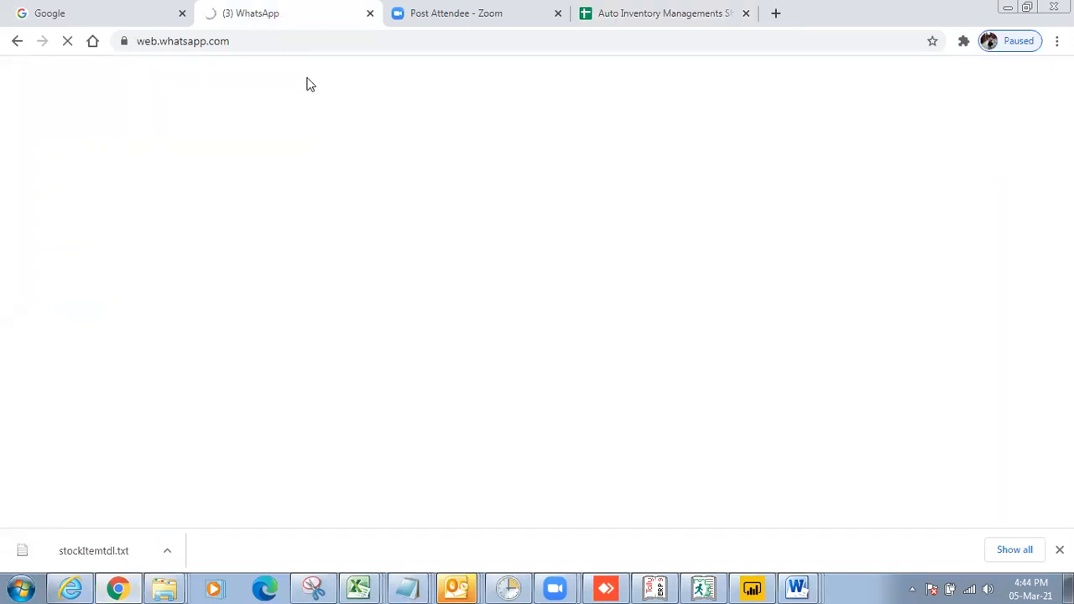
{"action": "left_click", "coordinate": [400, 28]}
{"action": "left_click", "coordinate": [322, 24]}
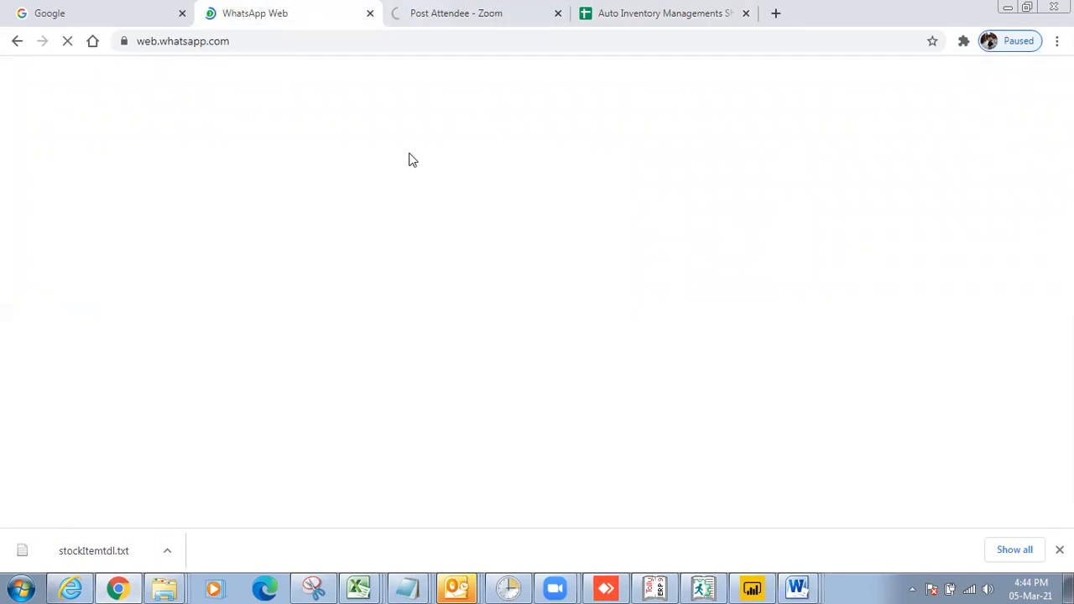